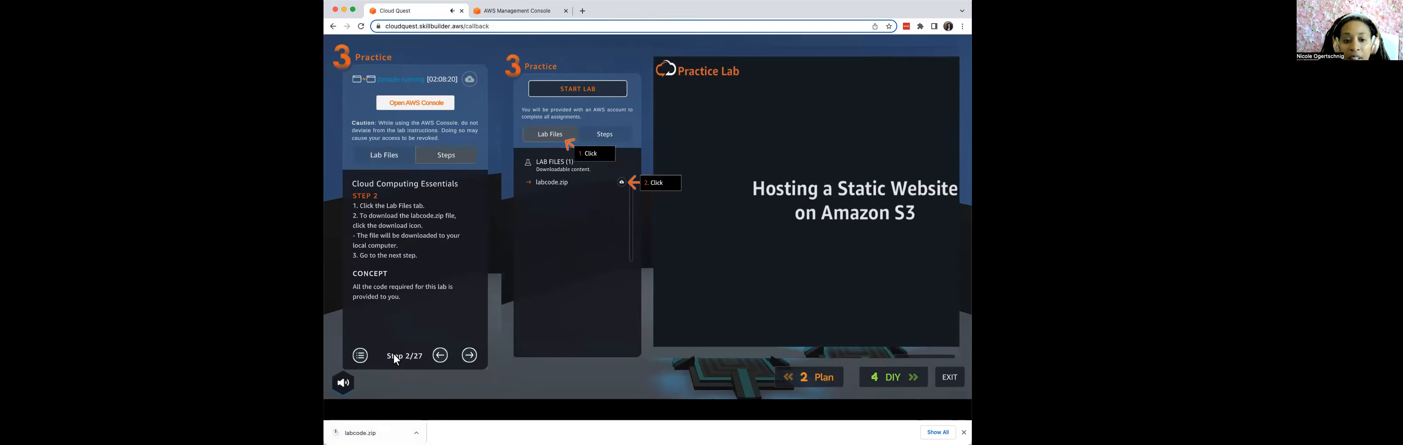
Step: Advance the lab guide to step 3 and open the downloaded labcode.zip to extract its files
click(472, 357)
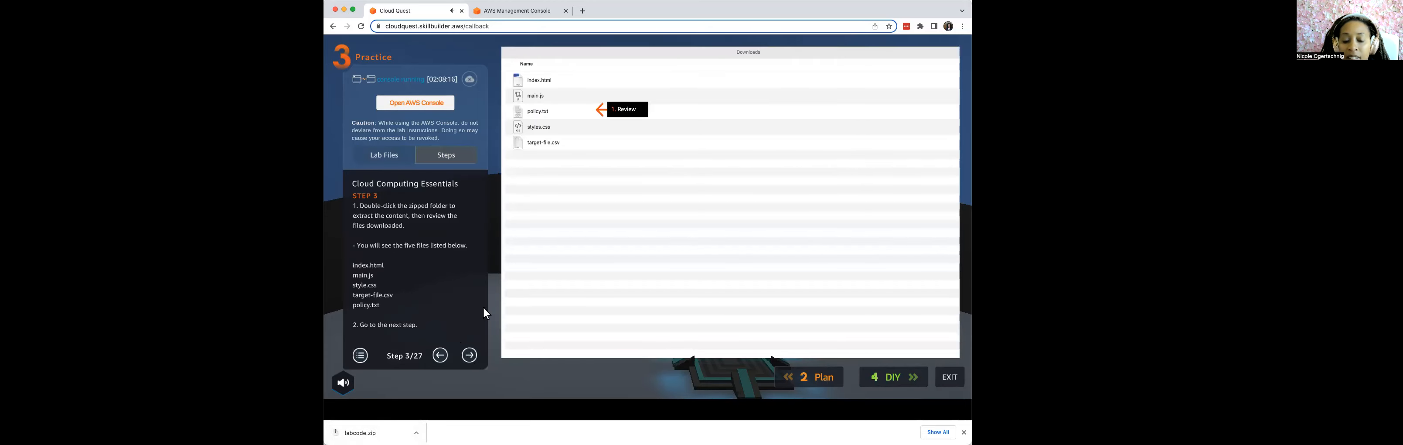
click(416, 432)
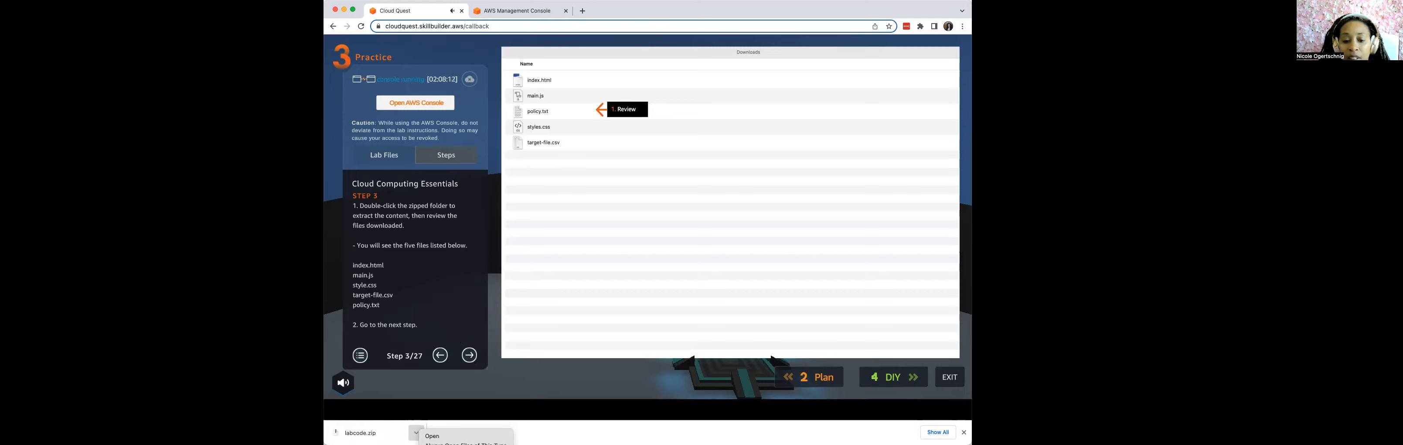
click(432, 435)
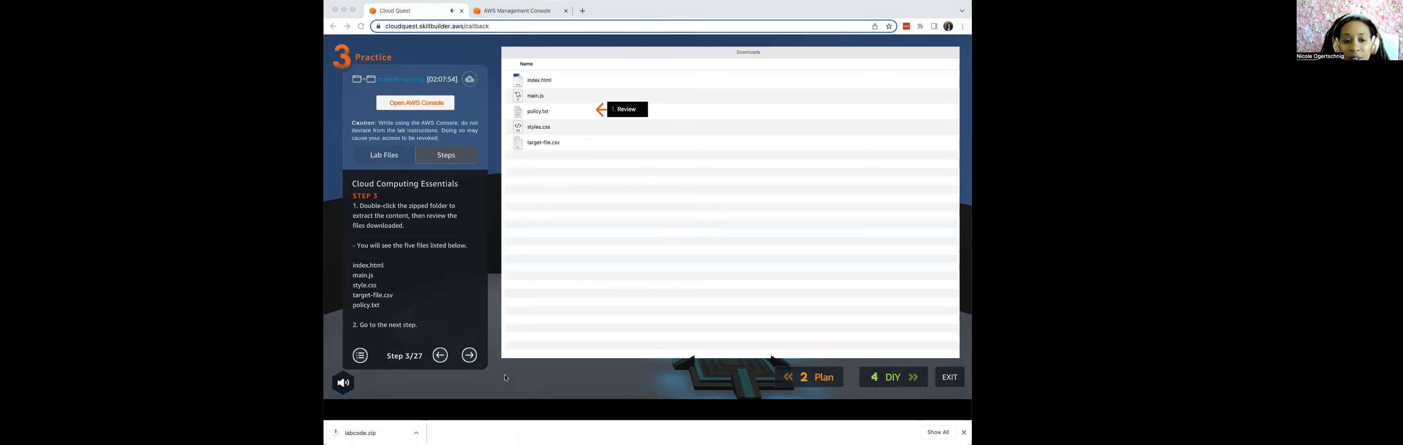
Step: Check the lab files list, return to the instructions and advance the lab guide to step 4
click(471, 359)
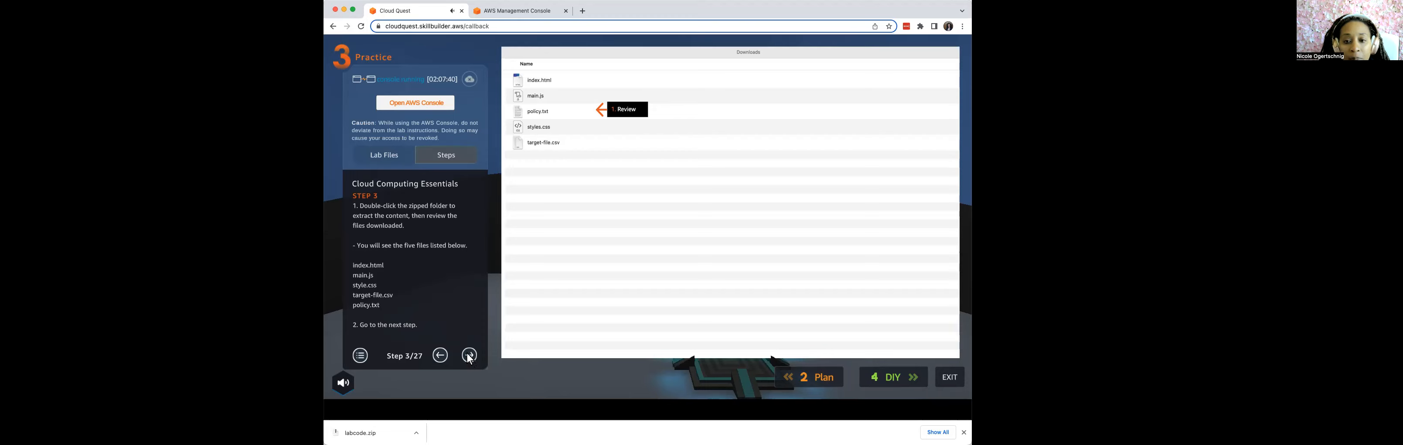
click(388, 153)
click(438, 164)
click(469, 355)
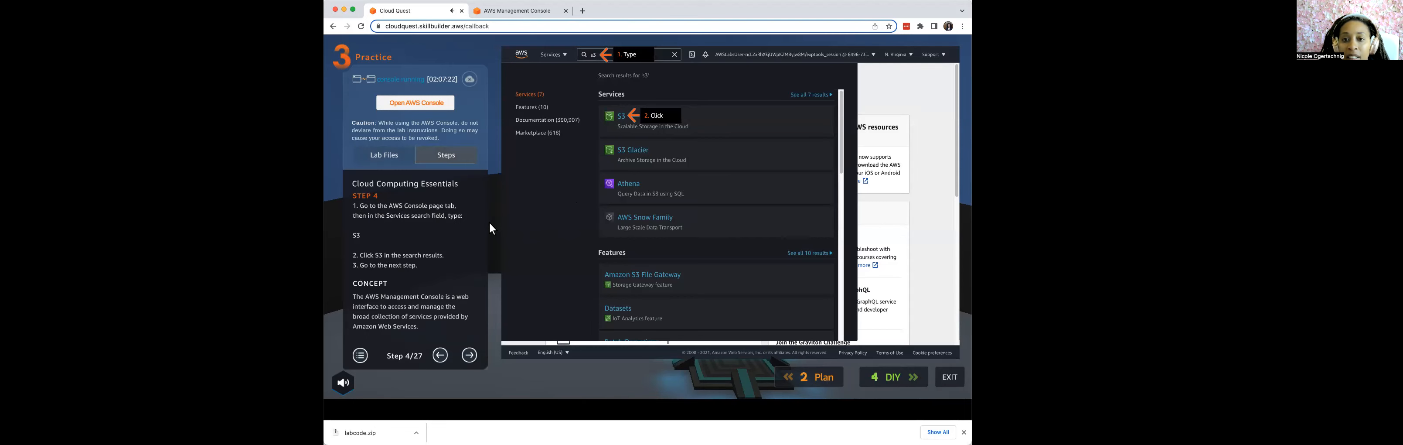
Step: Search for "s3" in the AWS Management Console and open the S3 service's bucket list
click(507, 16)
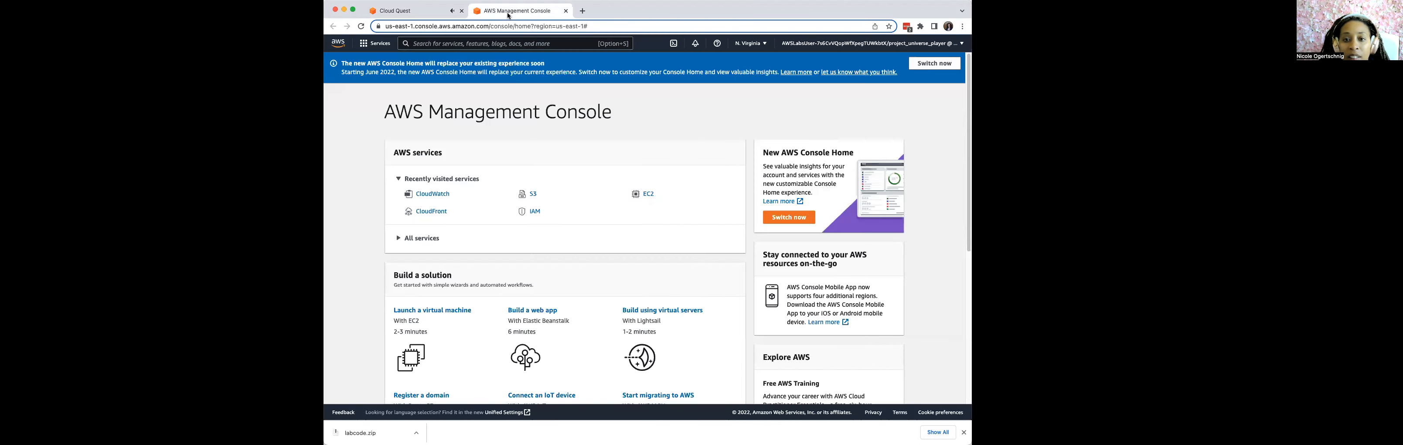
click(490, 43)
text(s3)
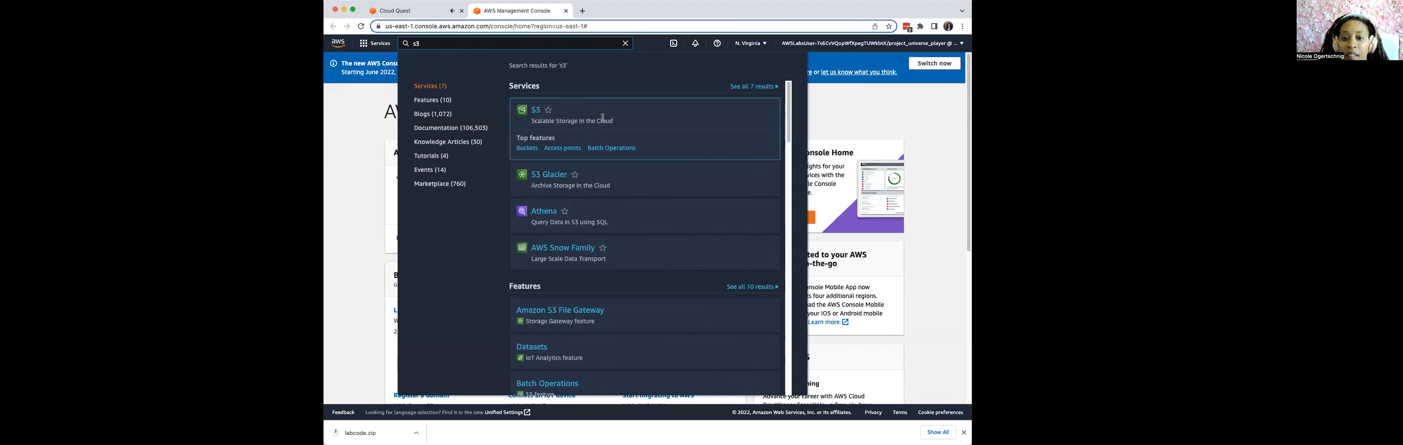
click(536, 112)
click(416, 15)
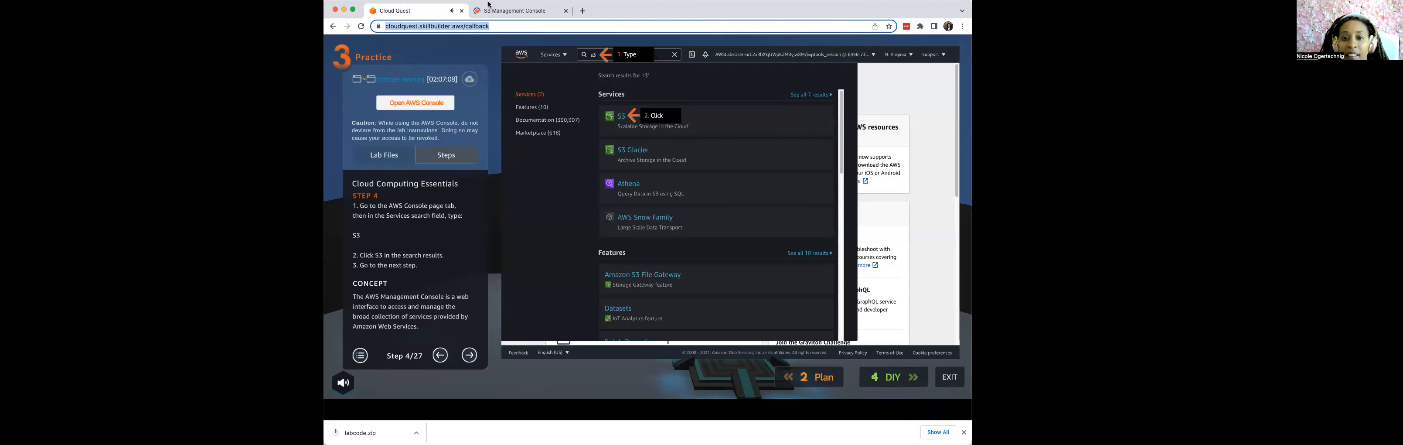
click(501, 17)
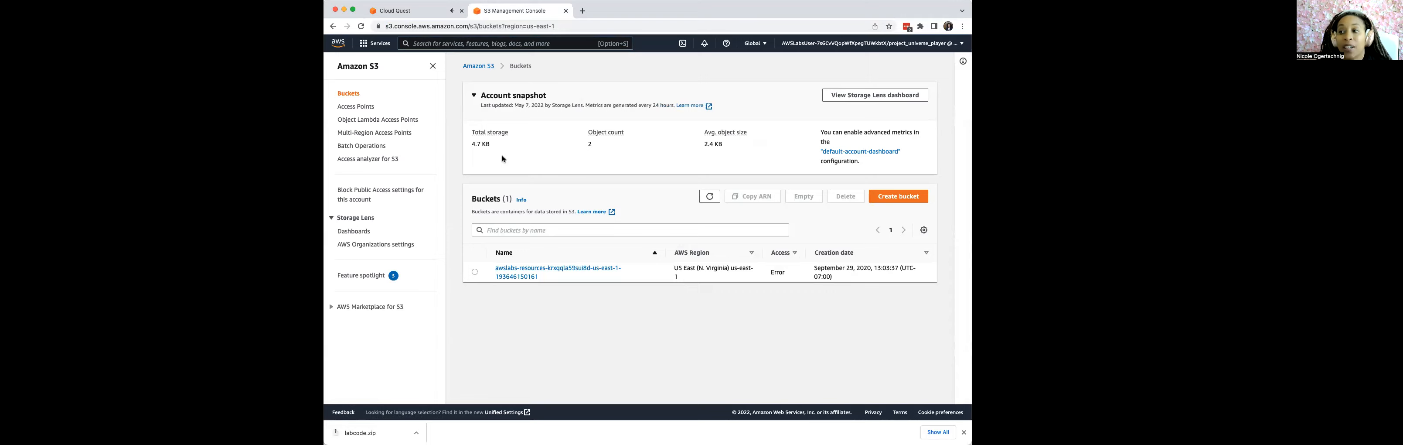
Step: Advance the lab guide to step 5 and place its window beside the S3 console window
click(418, 13)
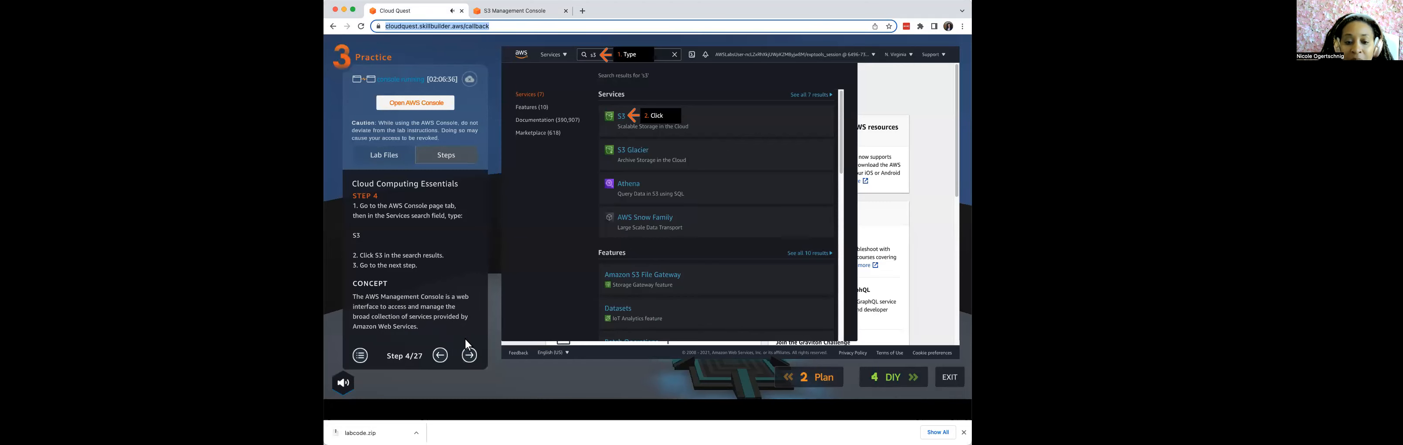
click(472, 360)
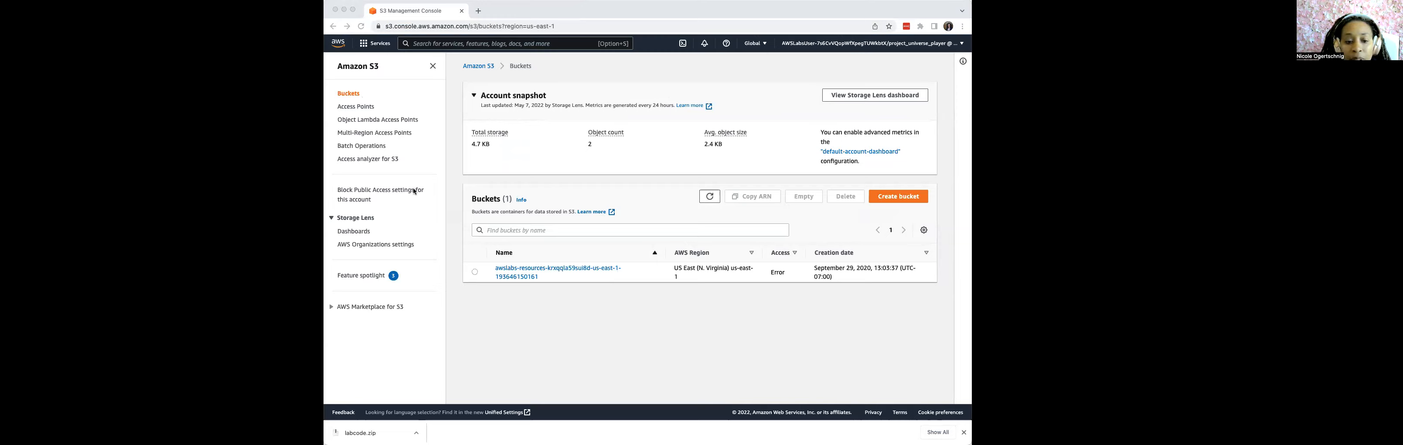
click(566, 14)
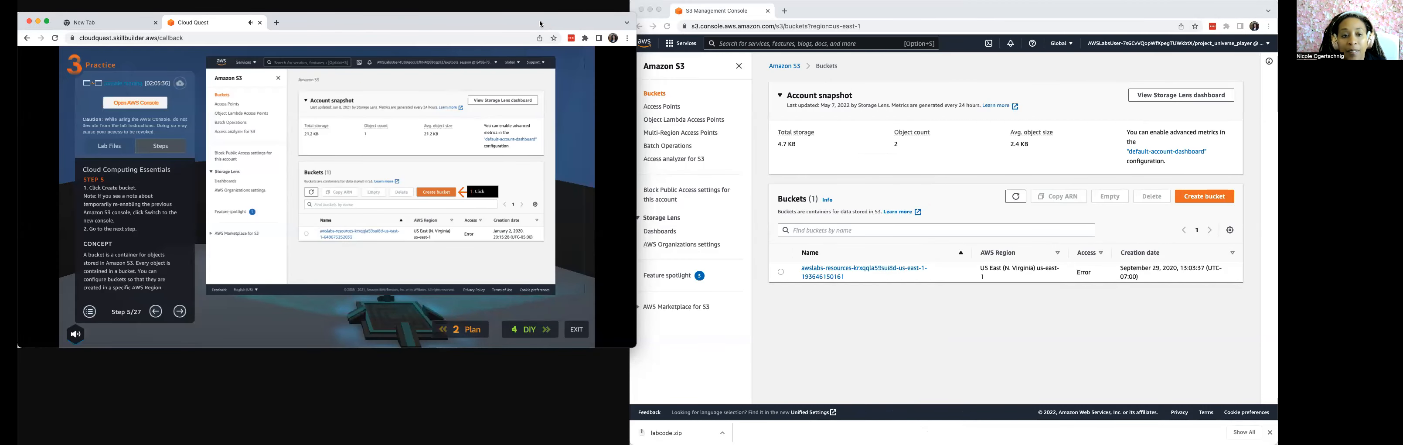
drag(539, 24, 524, 22)
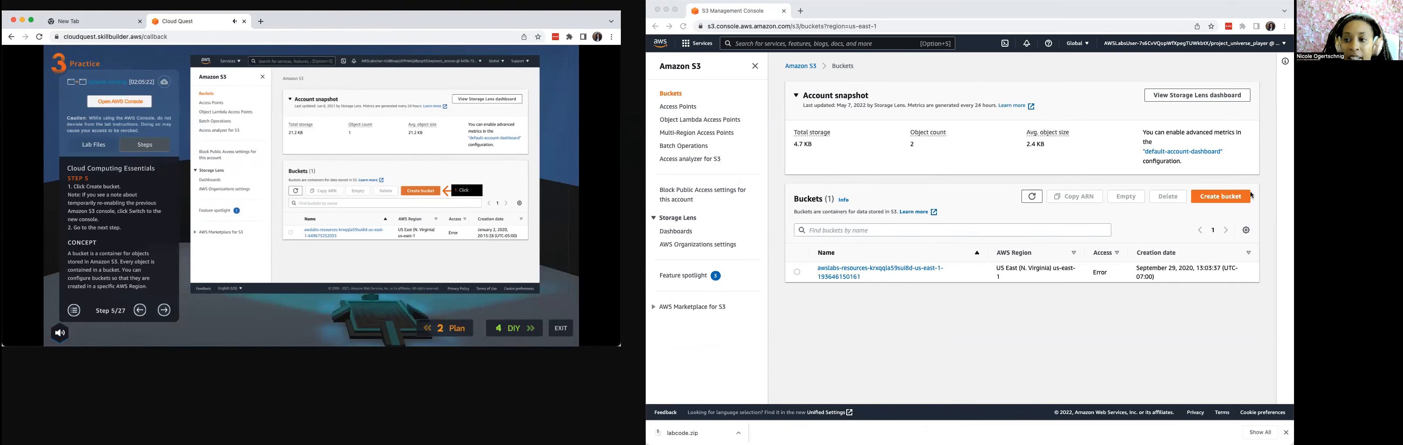
Step: Start creating a new S3 bucket and advance the lab guide to step 6
click(1228, 199)
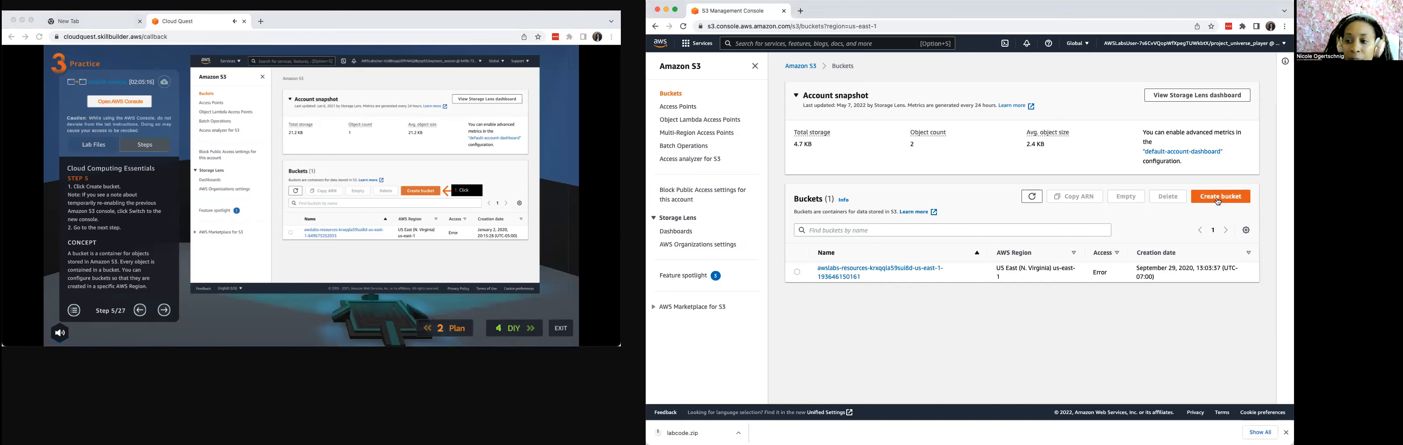
click(1217, 200)
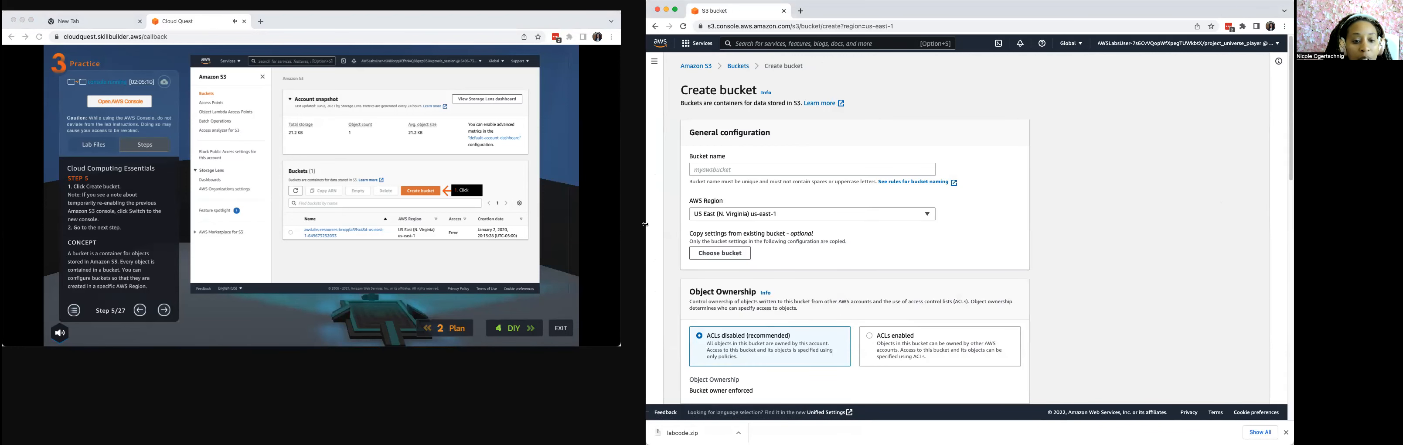
click(163, 311)
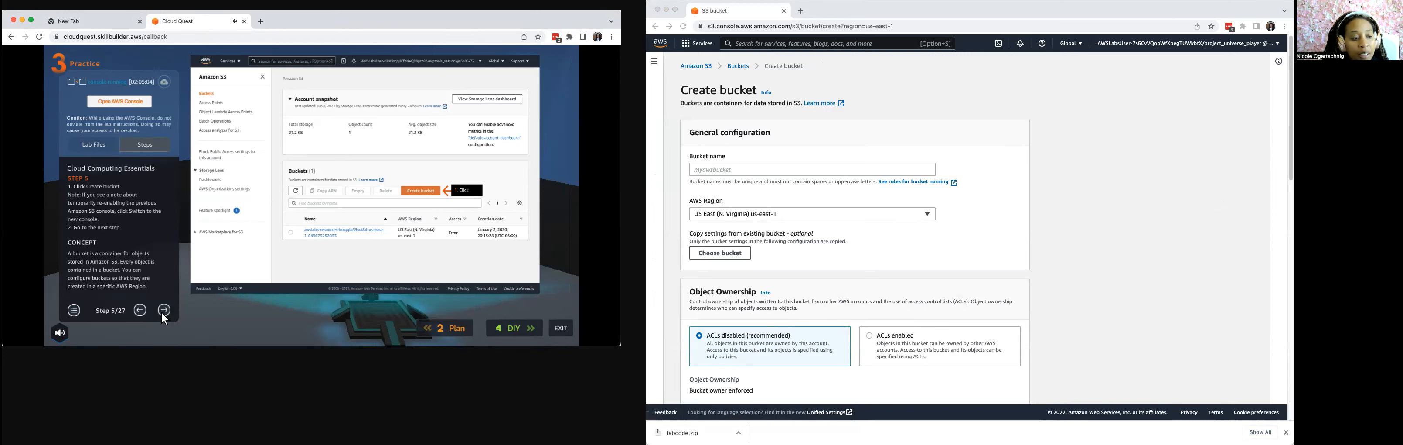
click(162, 310)
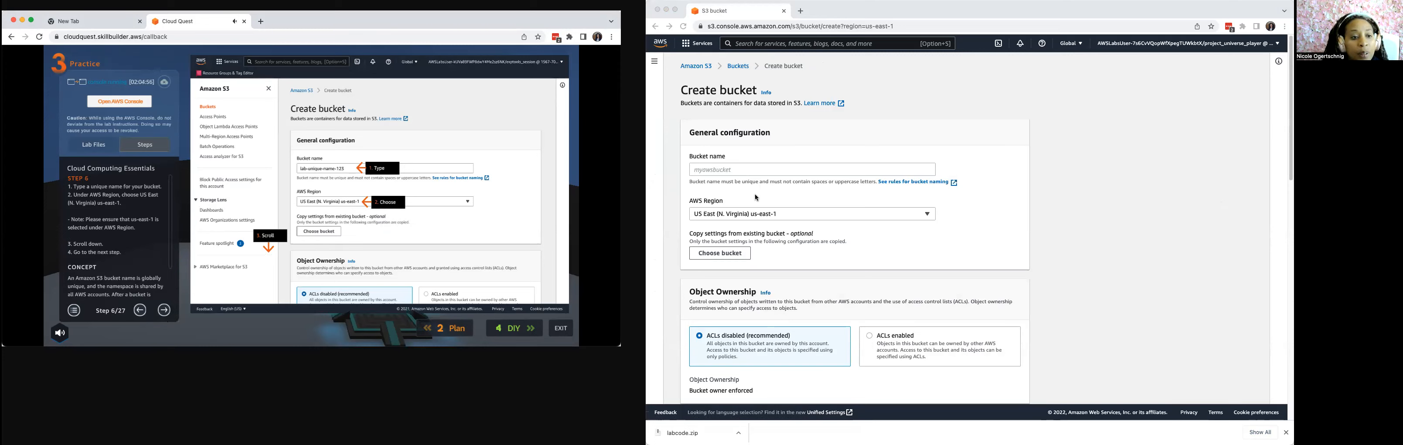
Step: Name the new bucket lab-unique-name-123 in the general configuration
click(708, 170)
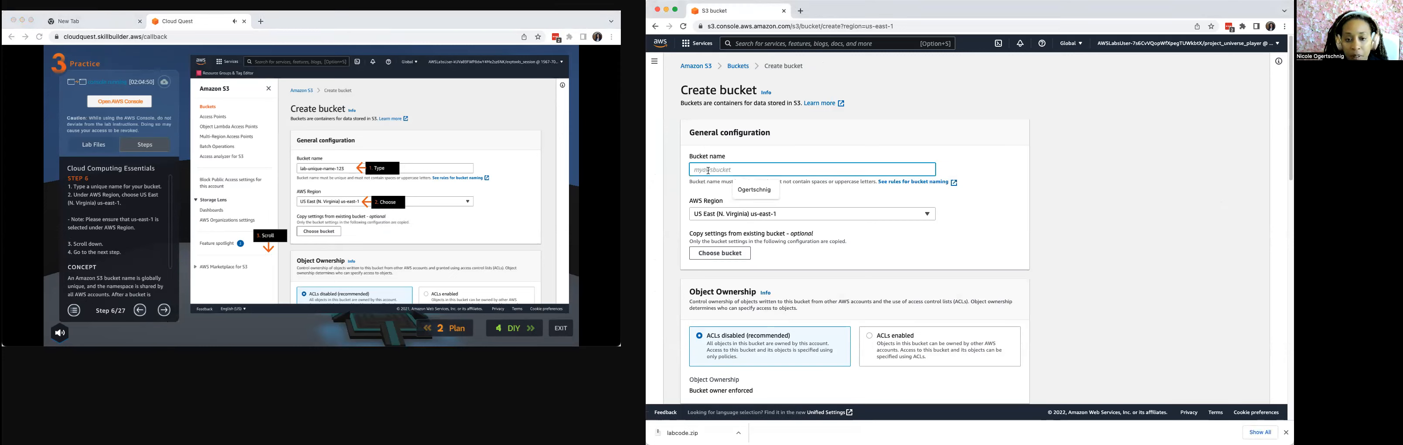
text(lab)
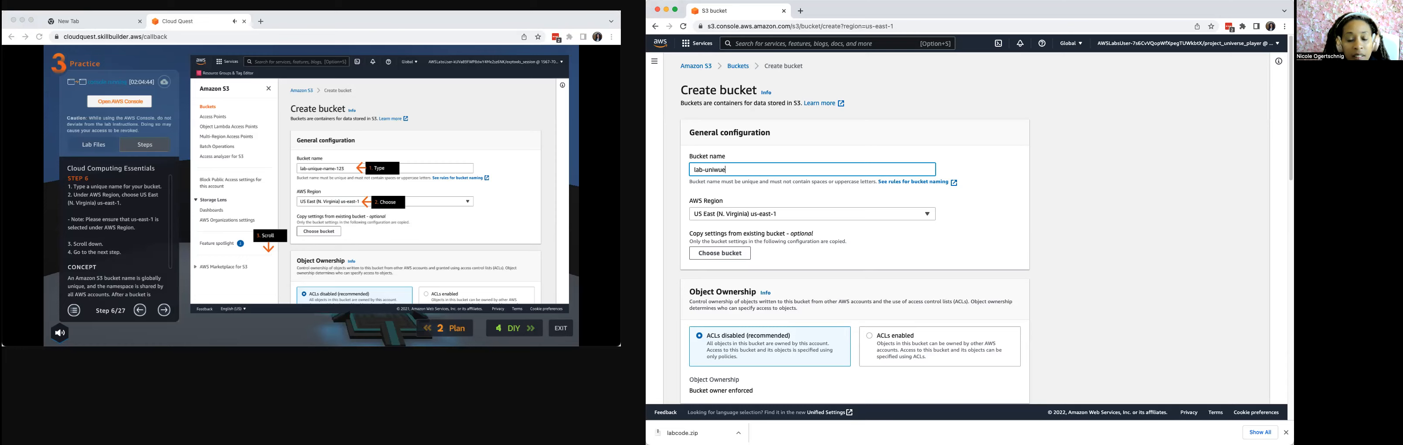
text(-unique)
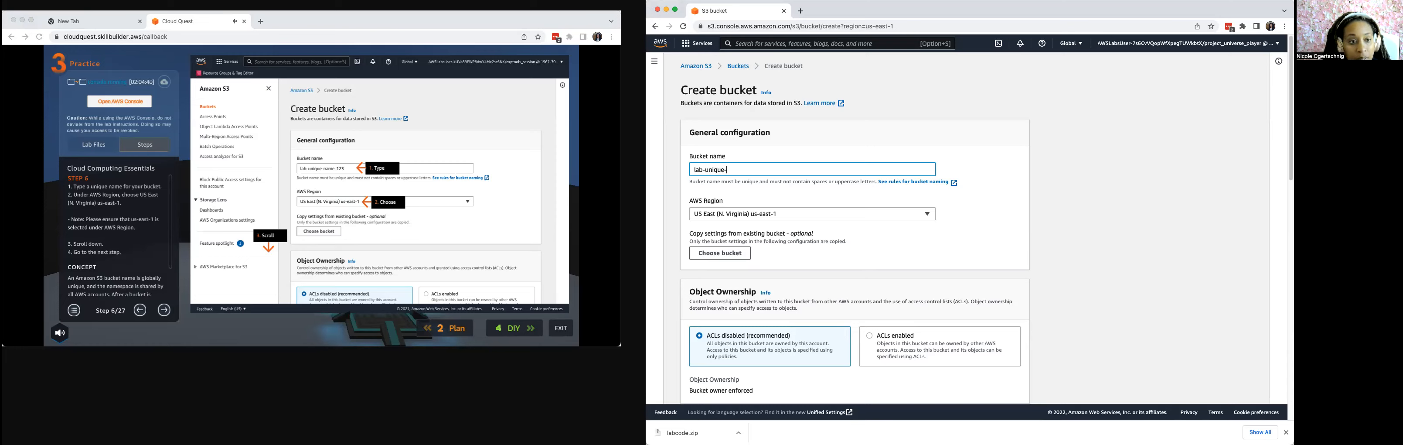
text(-name-123)
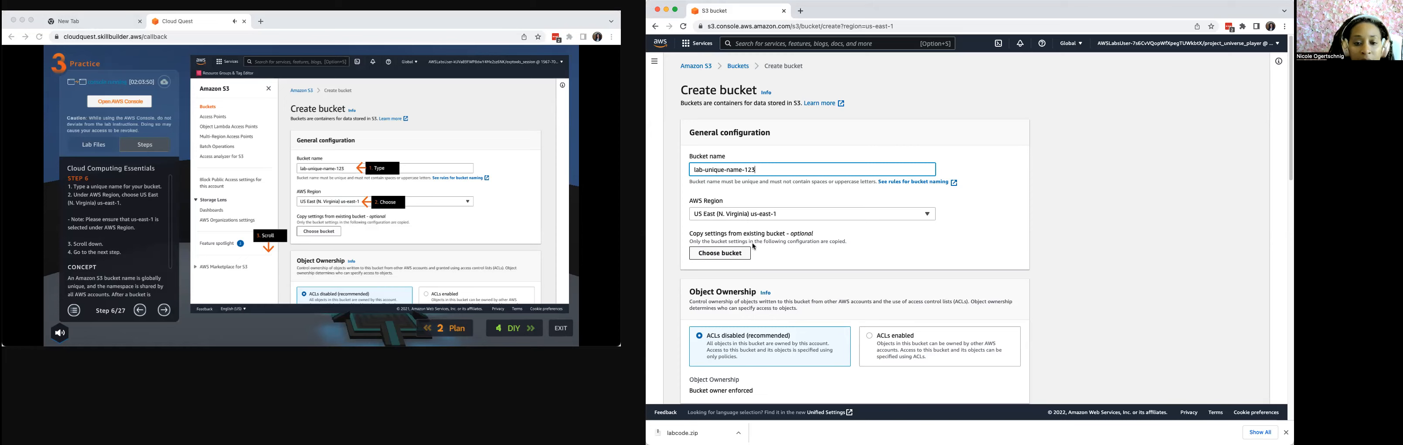
Step: Review the remaining settings of the new bucket and advance the lab guide to step 7
scroll(806, 293, down, 15)
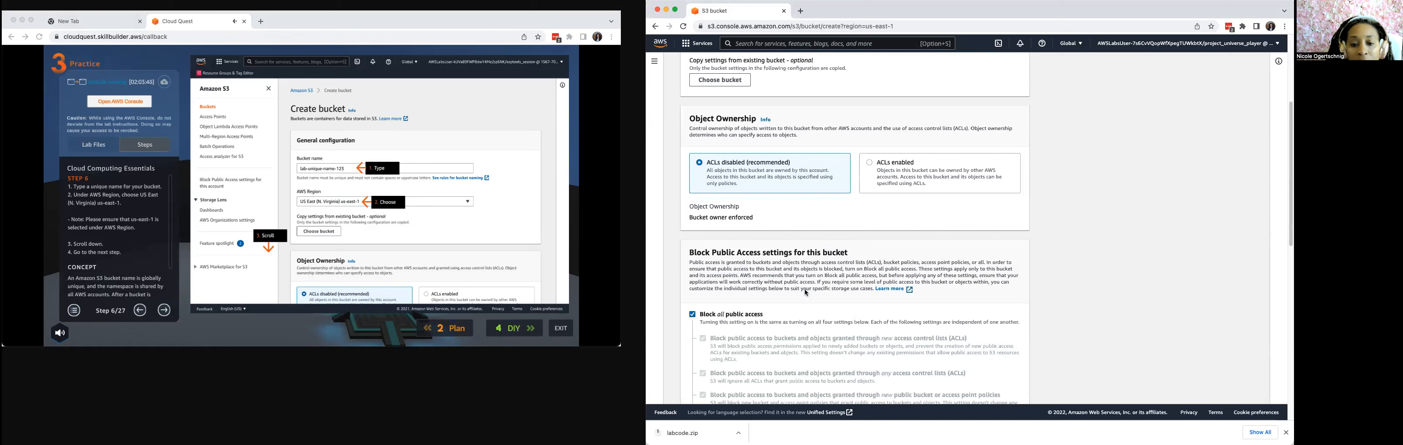
scroll(806, 293, down, 1)
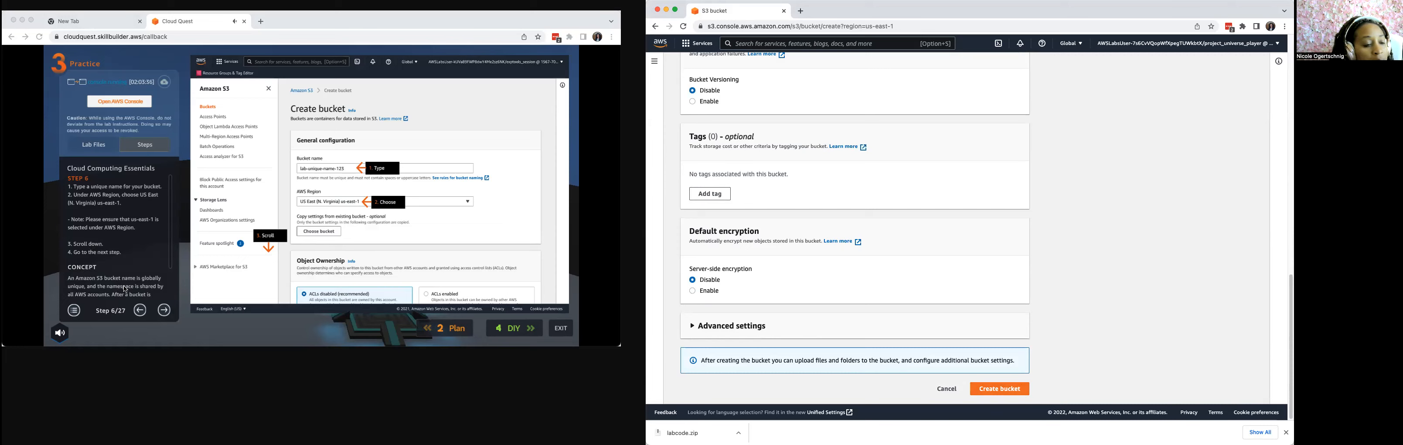
click(164, 315)
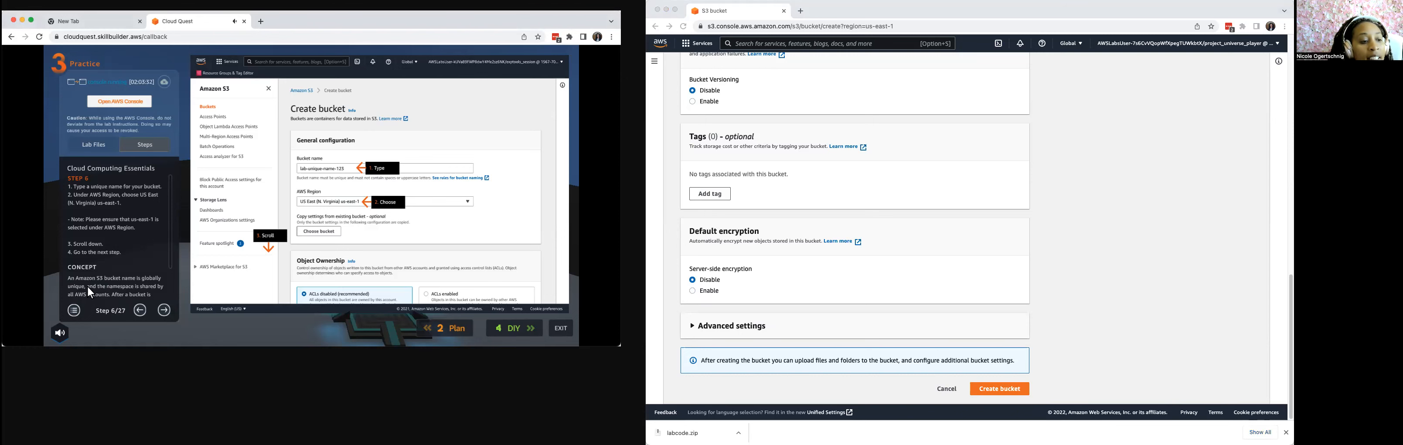
scroll(1033, 291, up, 10)
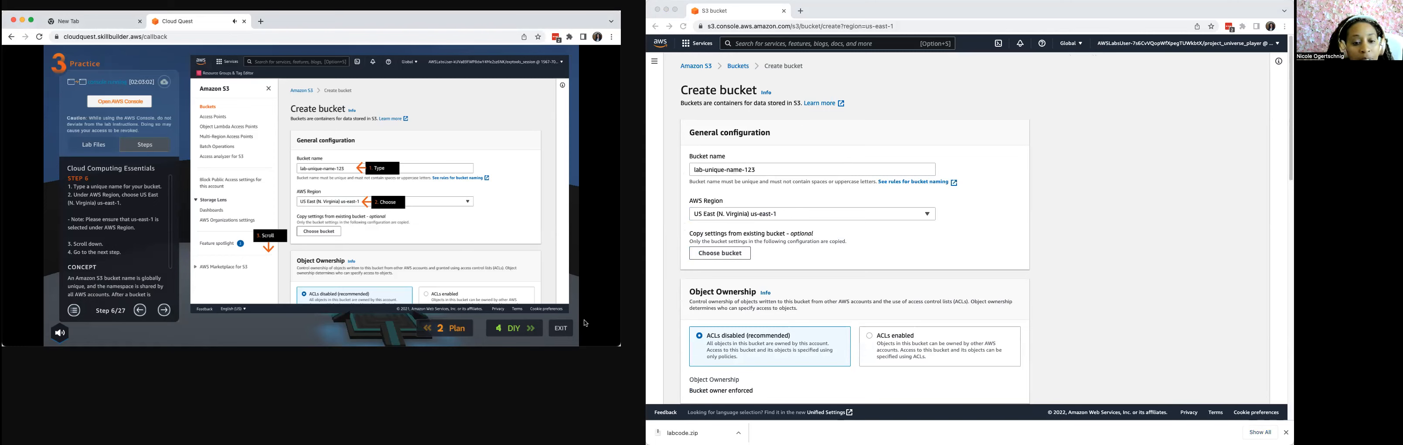
click(165, 312)
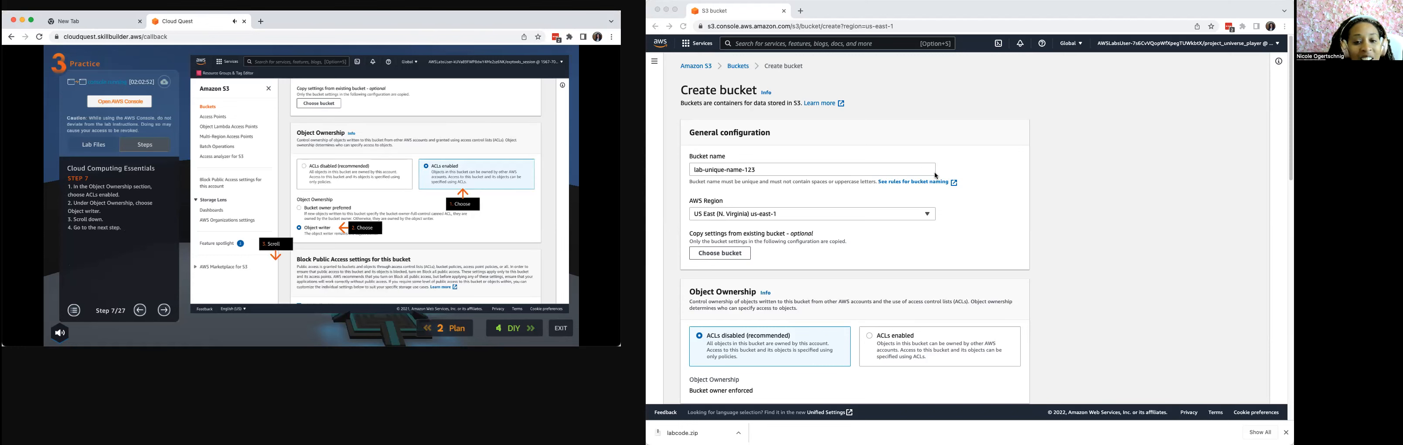
Step: Enable ACLs for the new bucket and set its object ownership to Object writer
scroll(879, 229, down, 7)
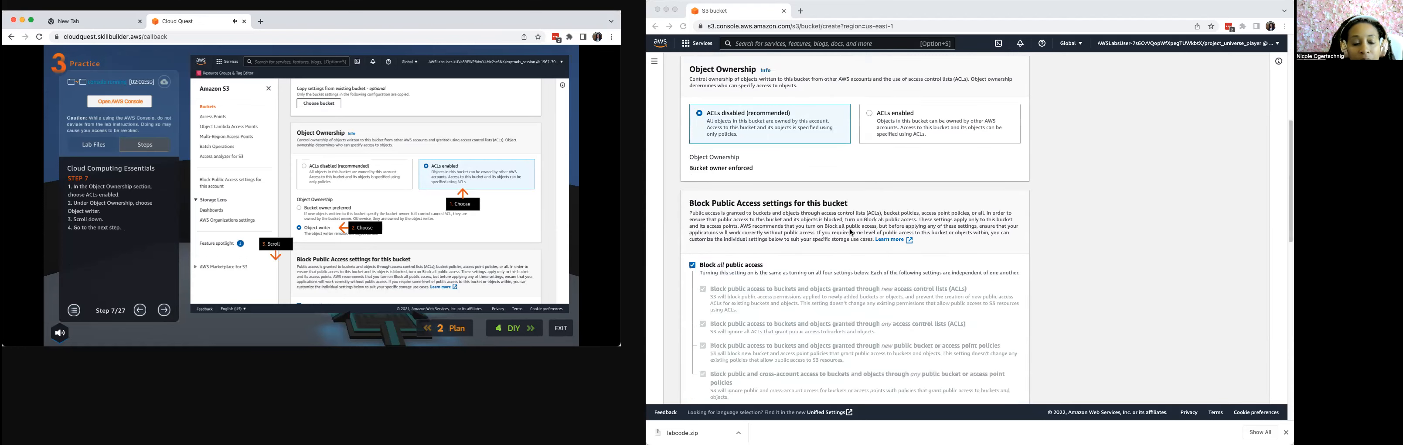
scroll(746, 288, up, 7)
scroll(746, 289, down, 1)
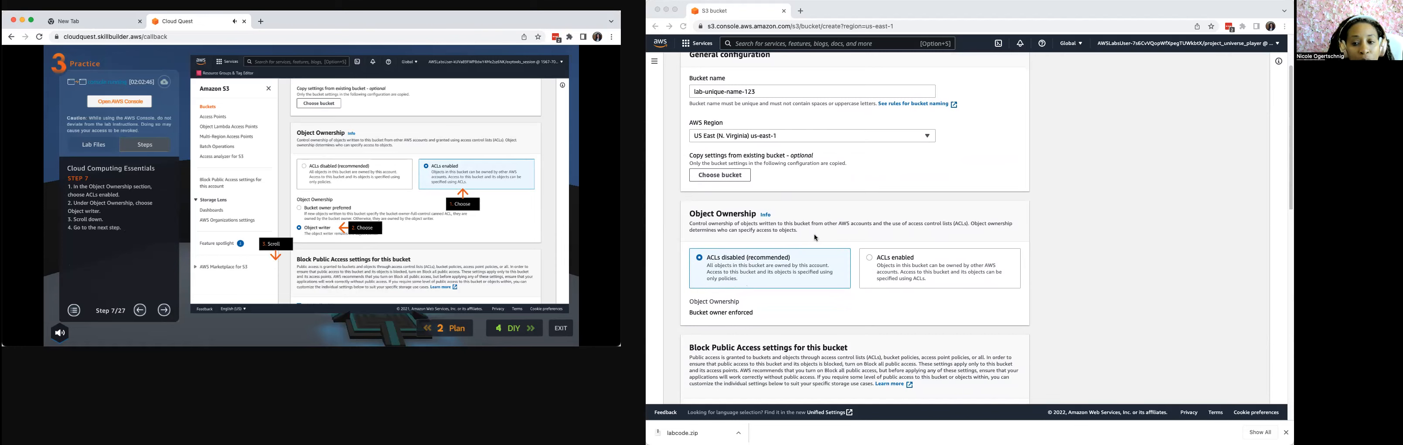
click(880, 262)
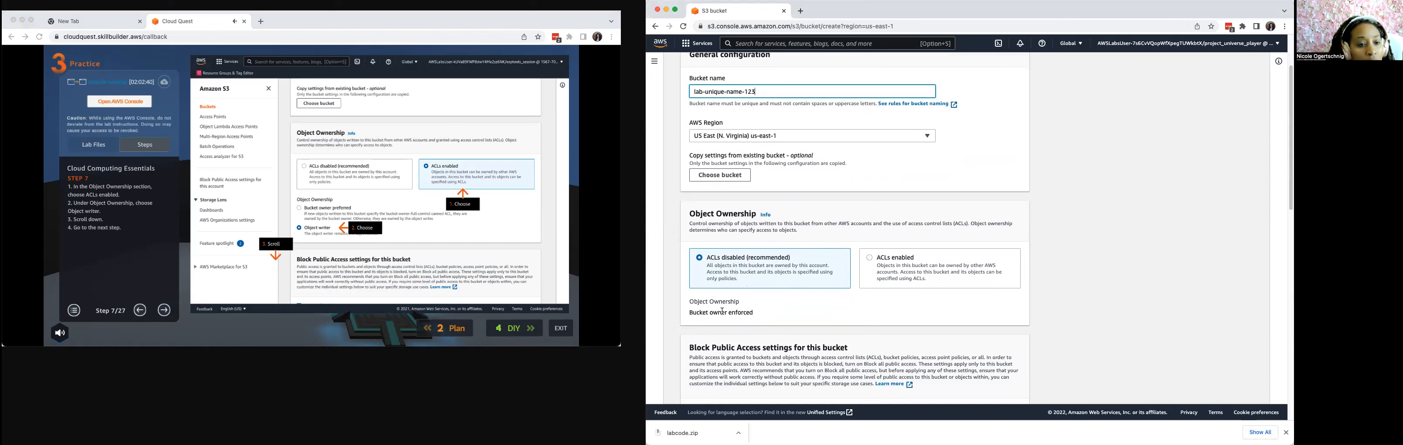
click(873, 266)
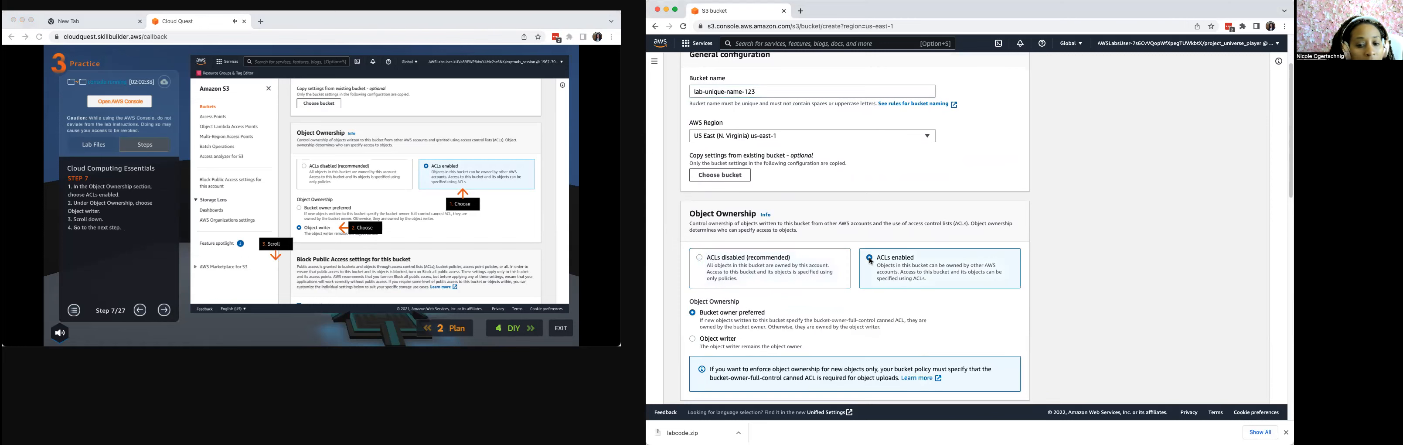
click(694, 342)
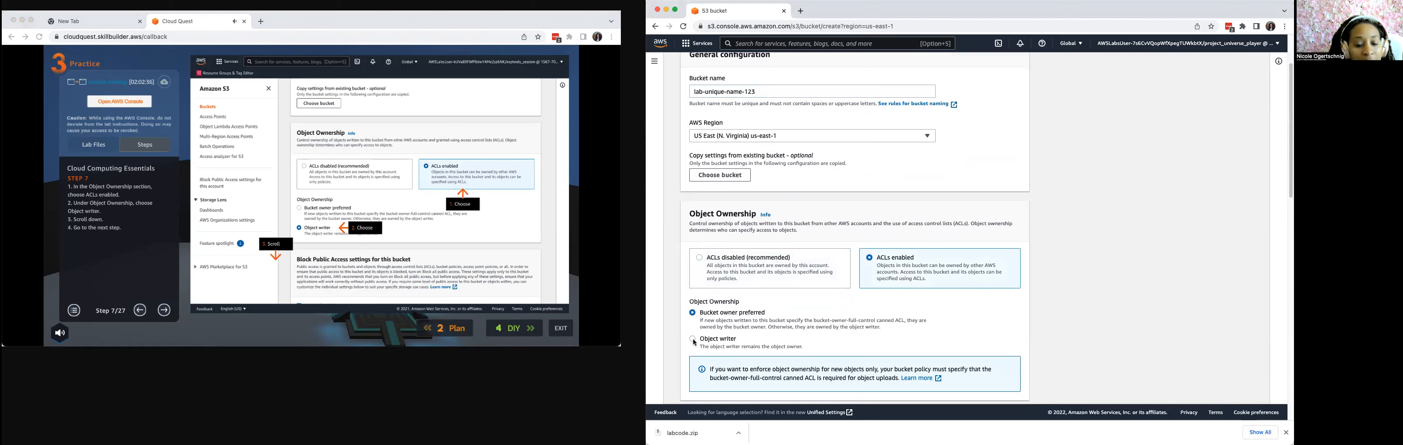
scroll(737, 337, down, 2)
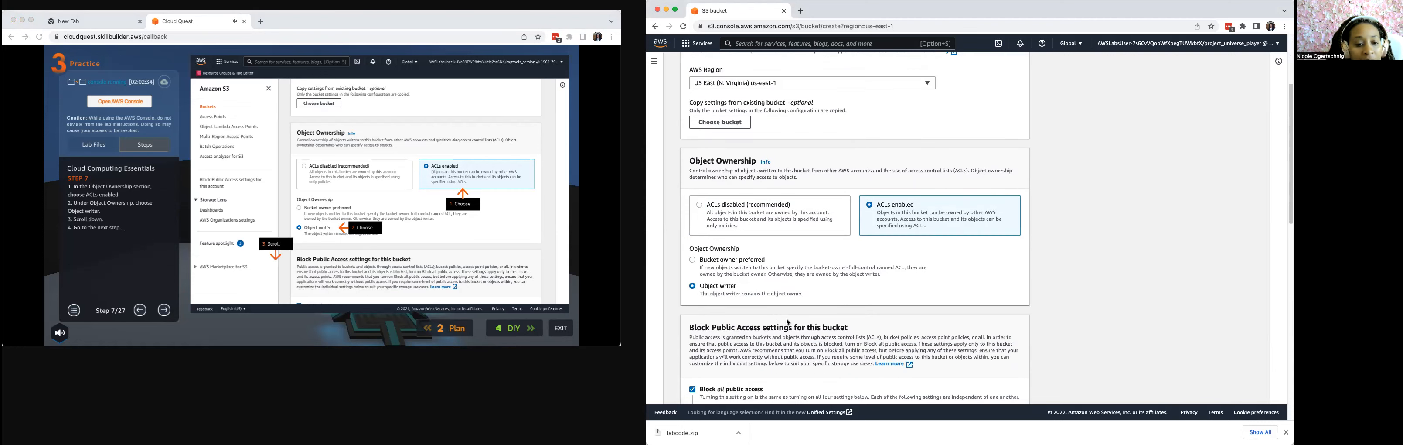
Step: Advance the lab guide to step 8, then turn off Block all public access for the new bucket and acknowledge the public access risk
click(162, 312)
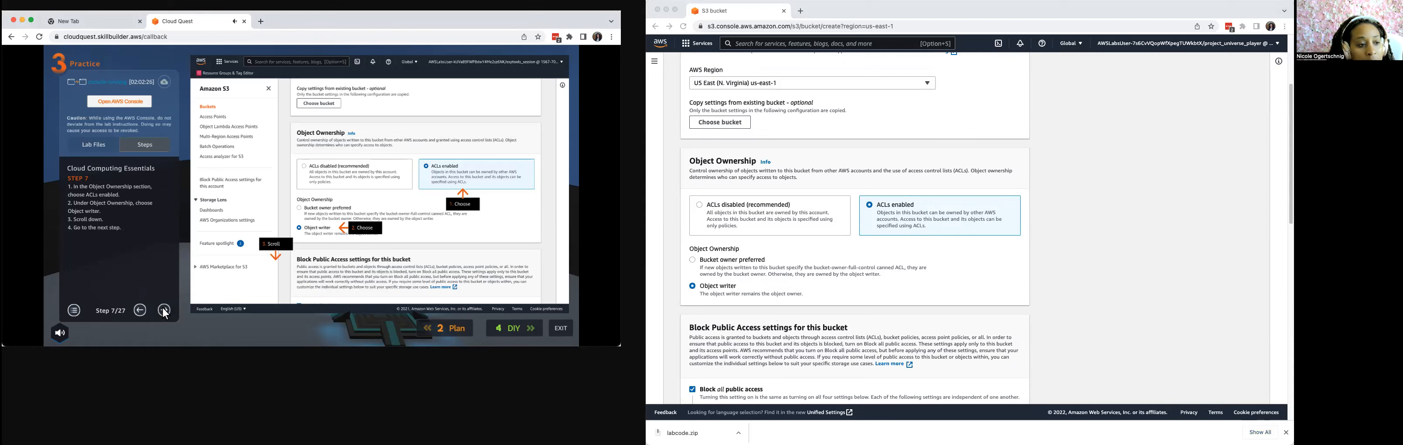
click(164, 310)
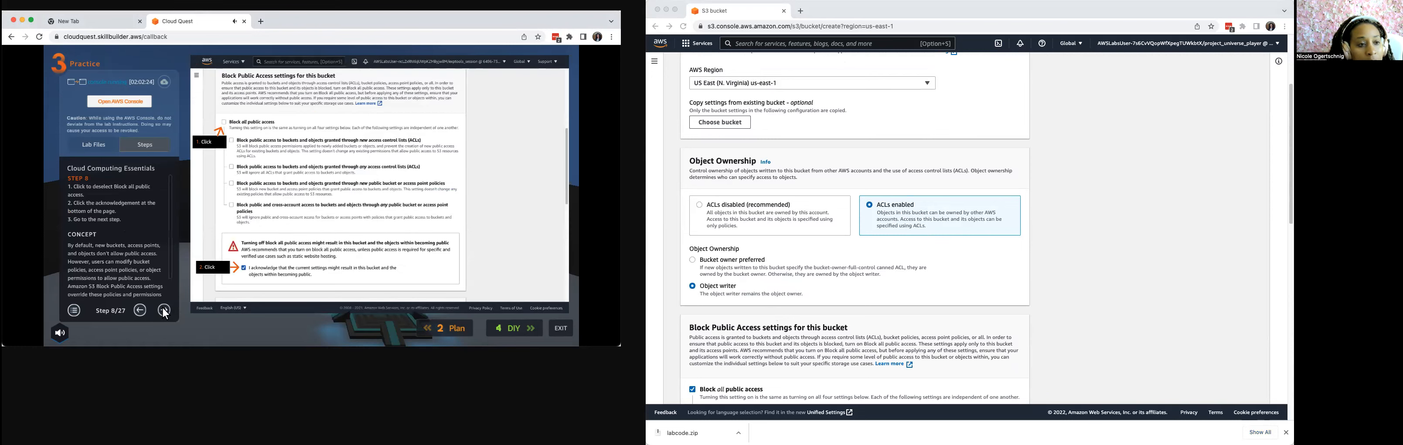
scroll(747, 231, down, 5)
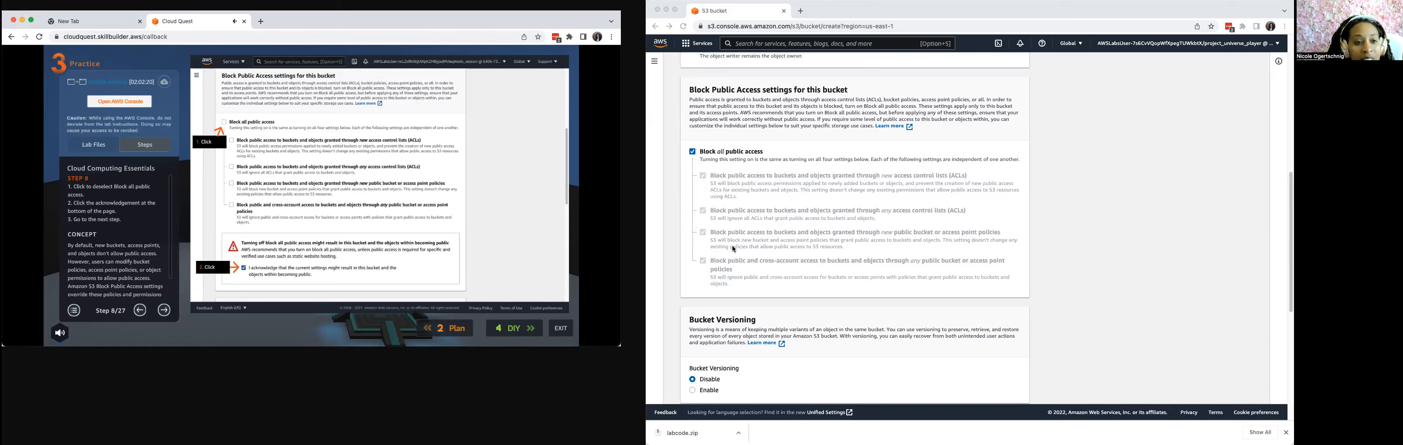
click(694, 153)
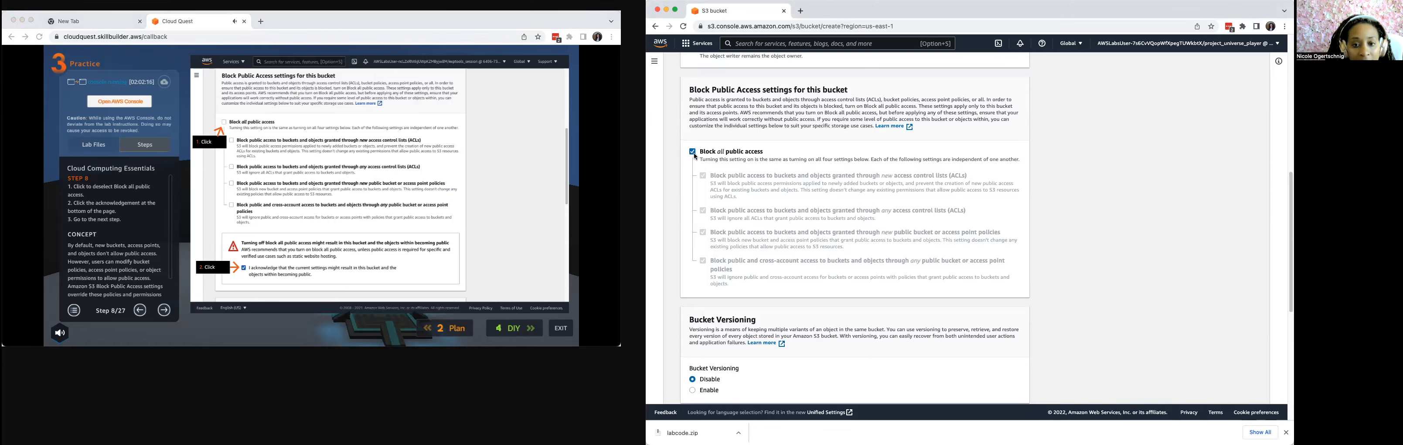
click(691, 153)
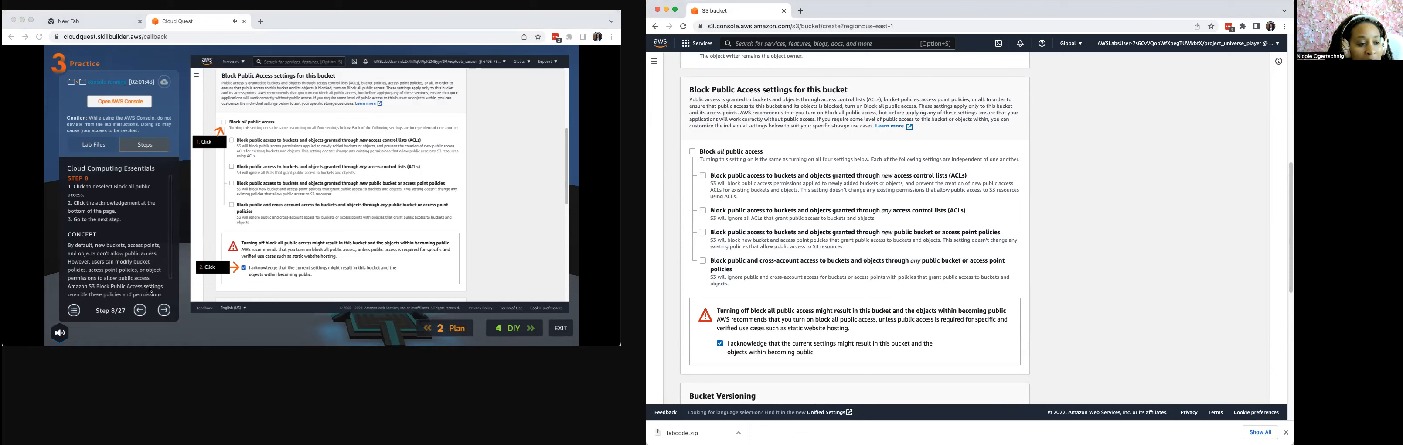
Step: Advance the lab guide to step 9 and enable default server-side encryption for the bucket, keeping Amazon S3-managed keys (SSE-S3)
click(173, 283)
scroll(170, 278, down, 2)
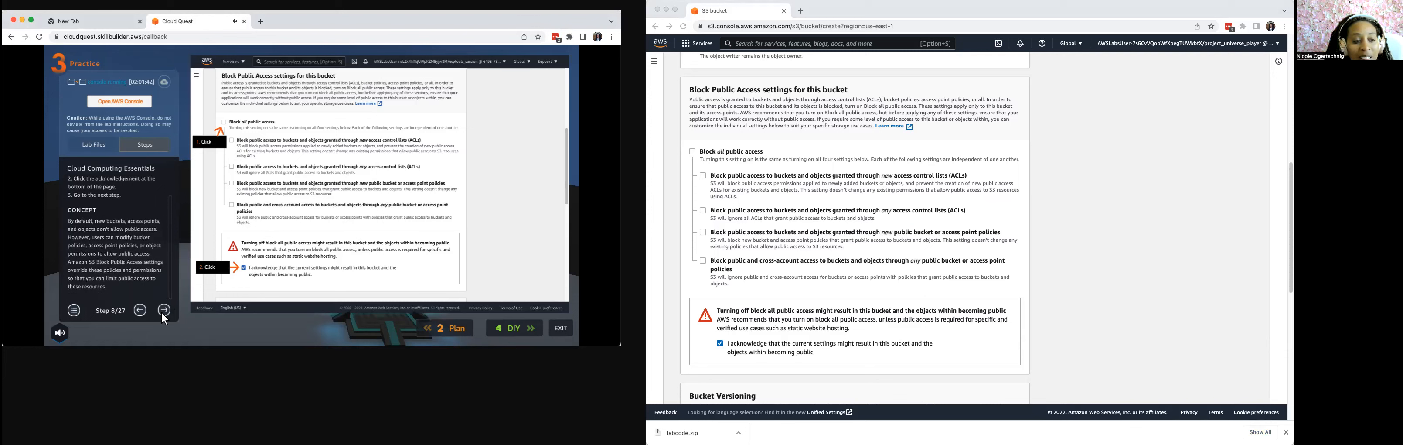
scroll(752, 334, down, 3)
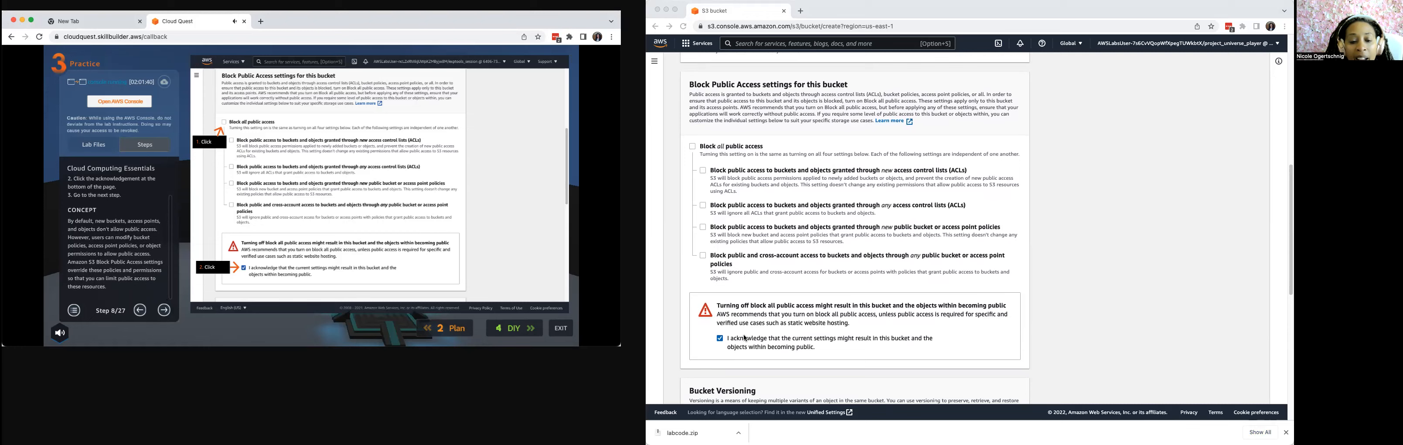
click(164, 310)
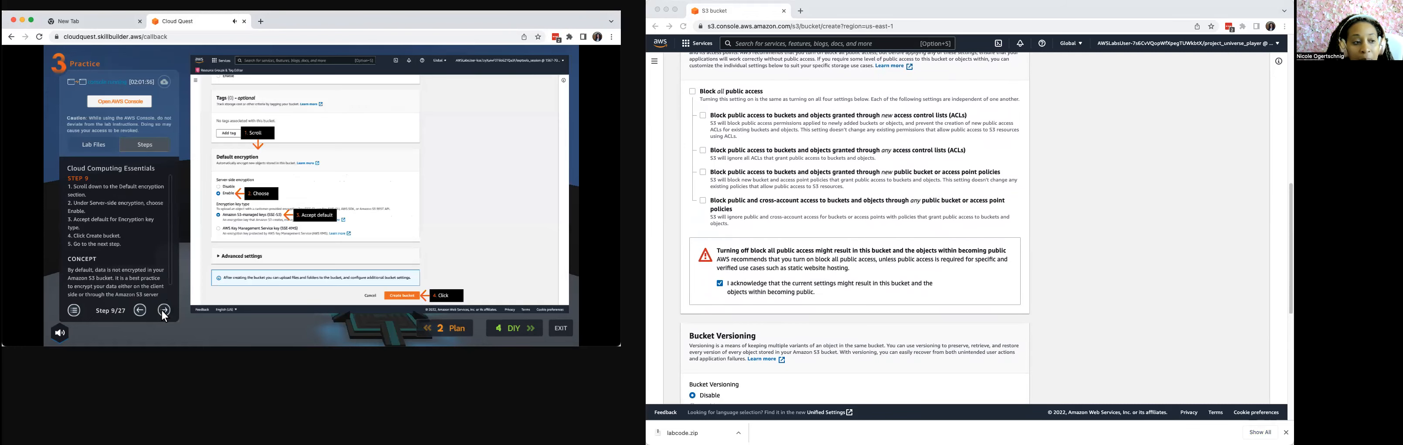
scroll(778, 330, down, 8)
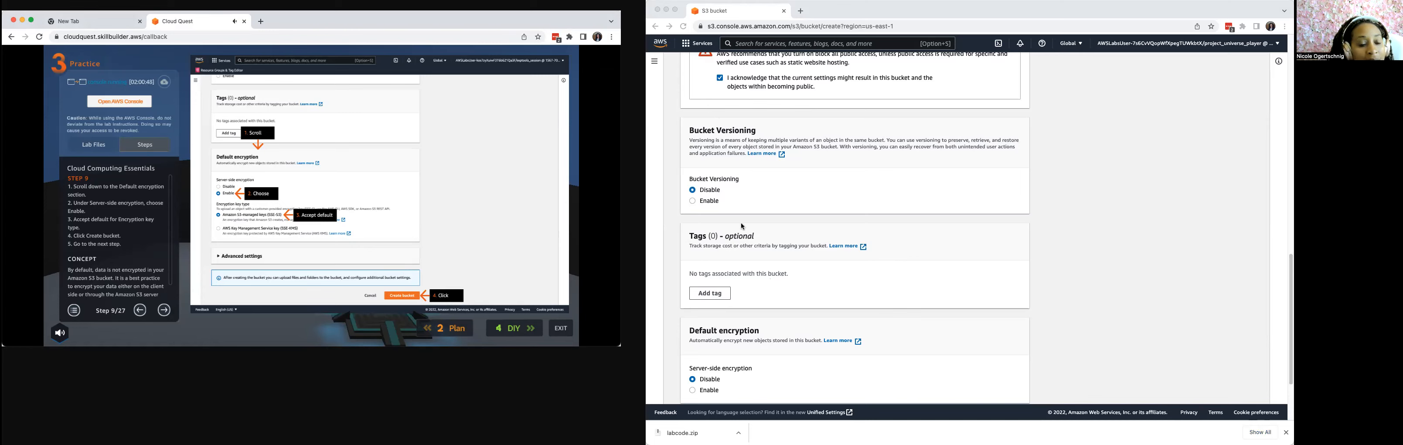
scroll(728, 190, down, 2)
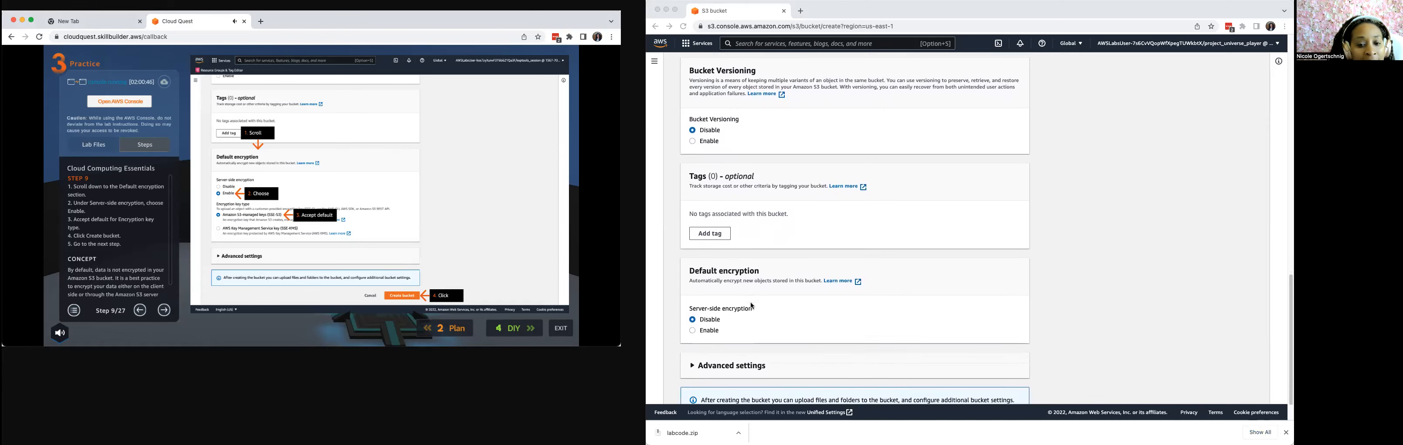
click(694, 324)
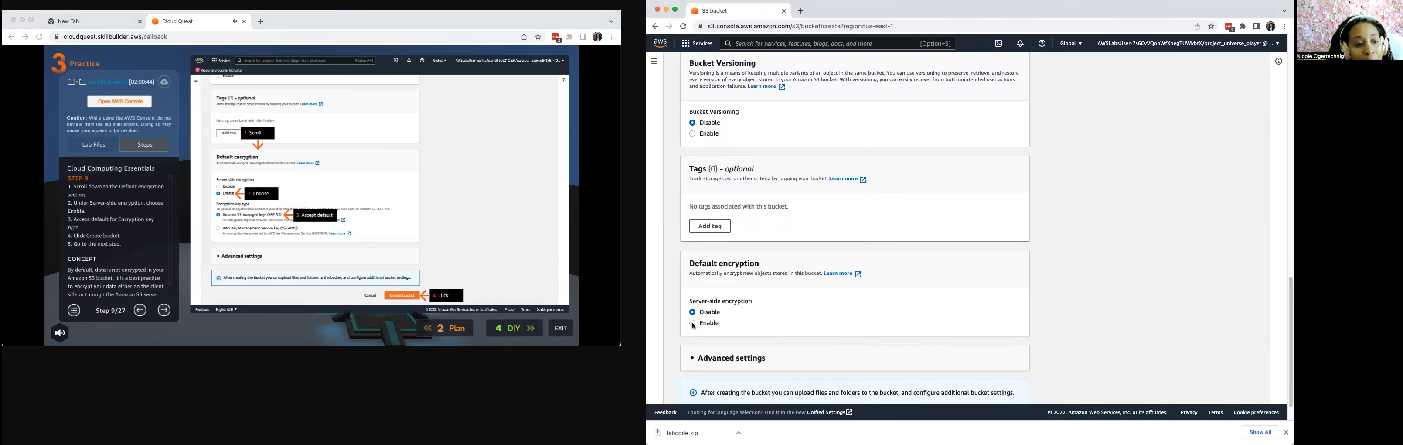
click(693, 323)
scroll(751, 337, down, 2)
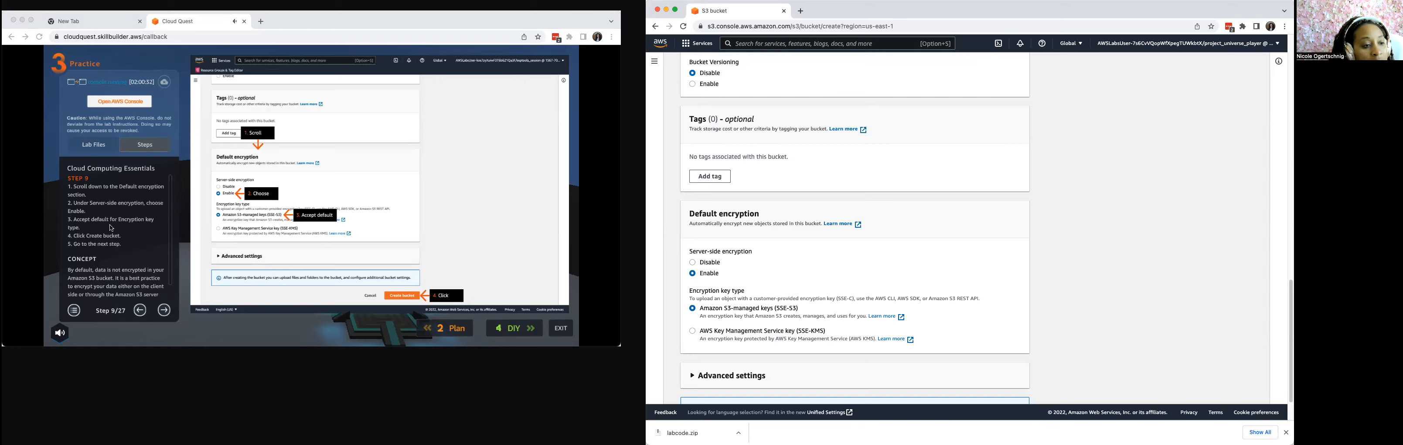
Step: Try to create the bucket with the configured settings
scroll(793, 297, down, 2)
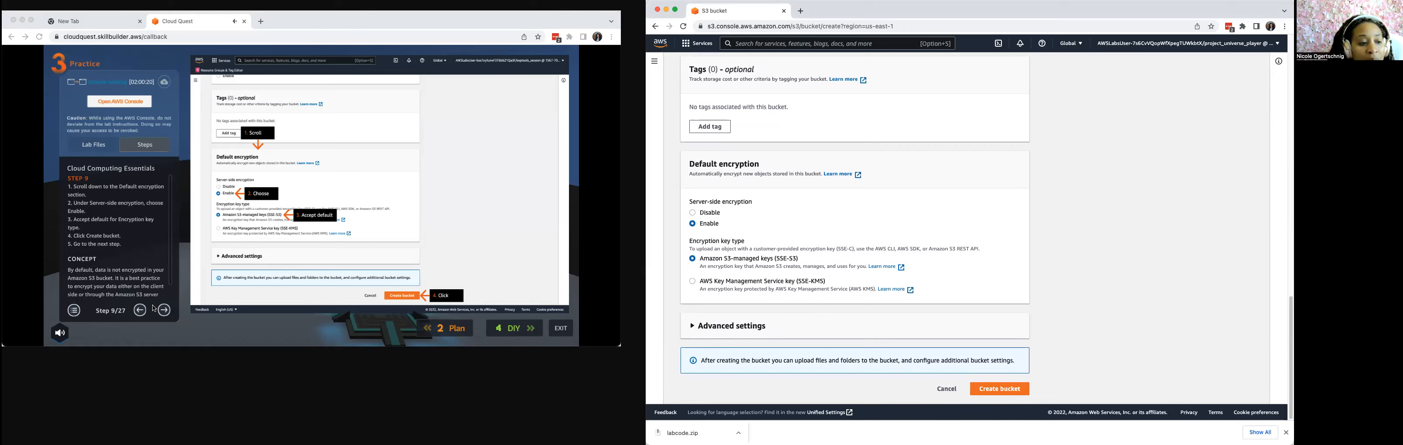
drag(172, 280, 171, 303)
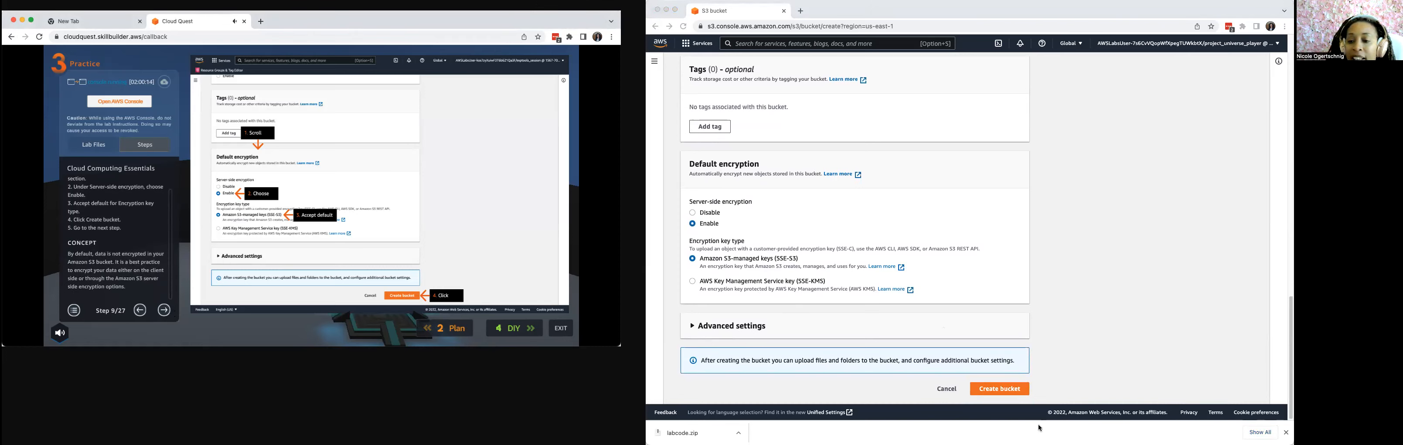
click(1003, 390)
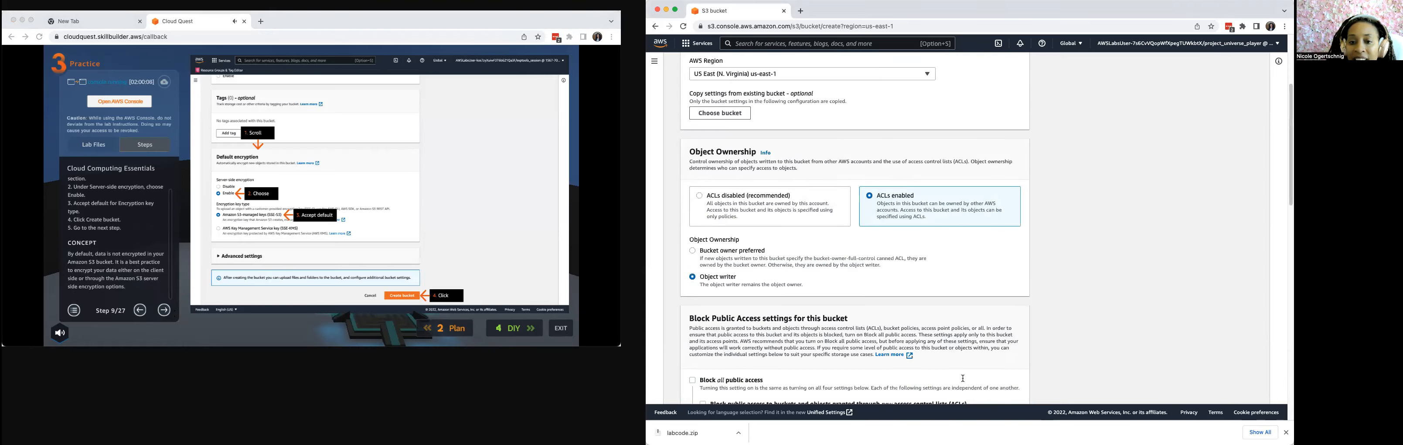
Step: Make the bucket name unique by replacing the word "name" in it with a personal nickname
scroll(959, 375, up, 3)
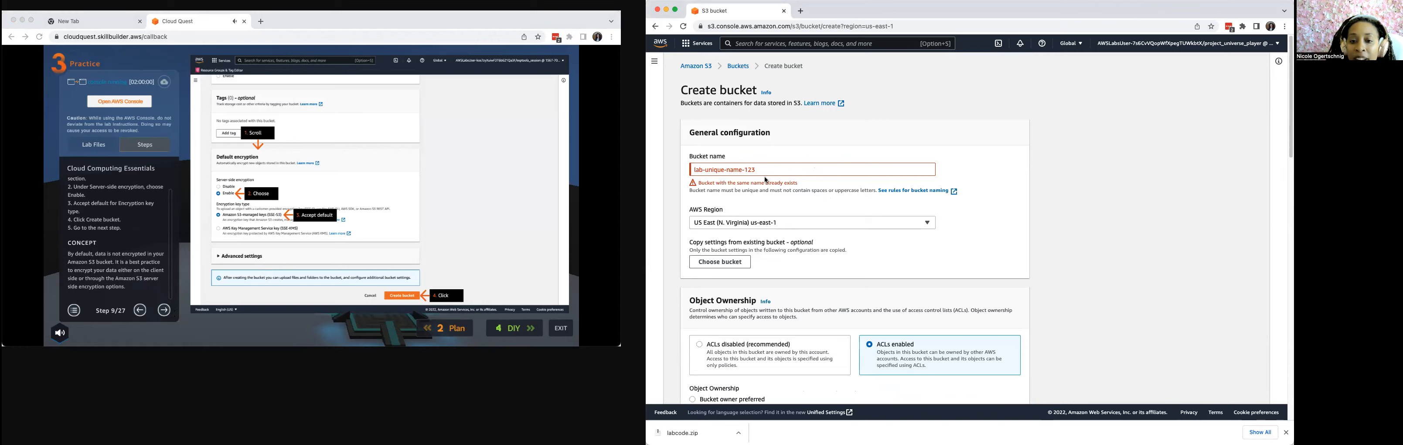
click(756, 170)
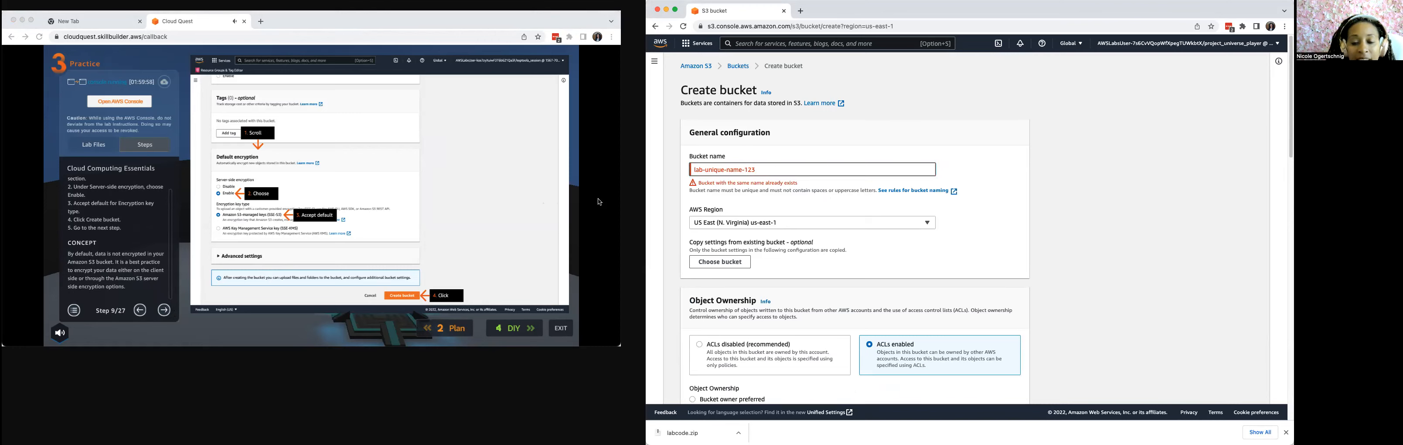
click(743, 171)
key(BackSpace)
key(BackSpace)
key(BackSpace)
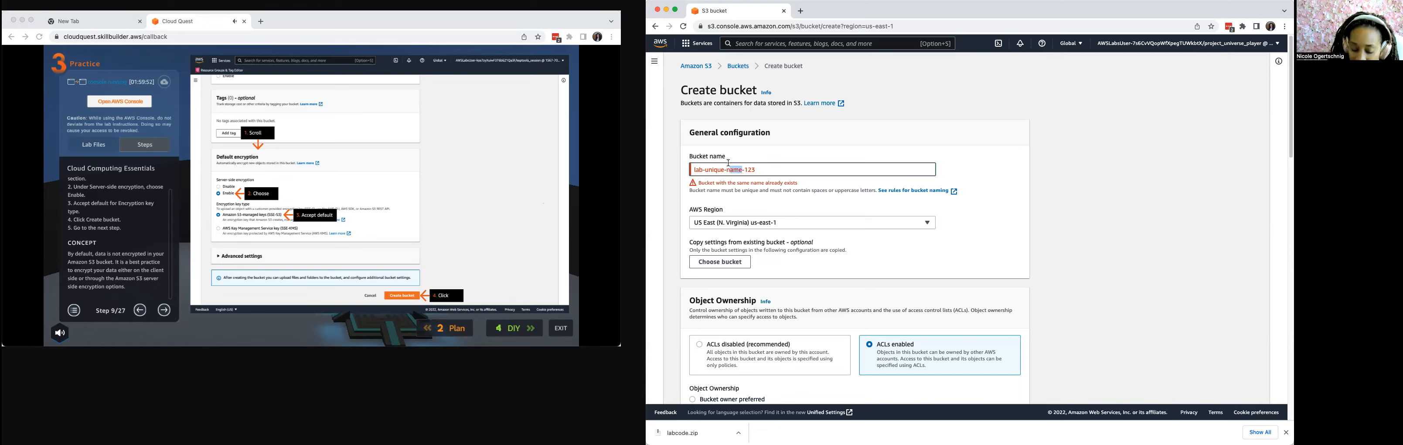
text(ikki)
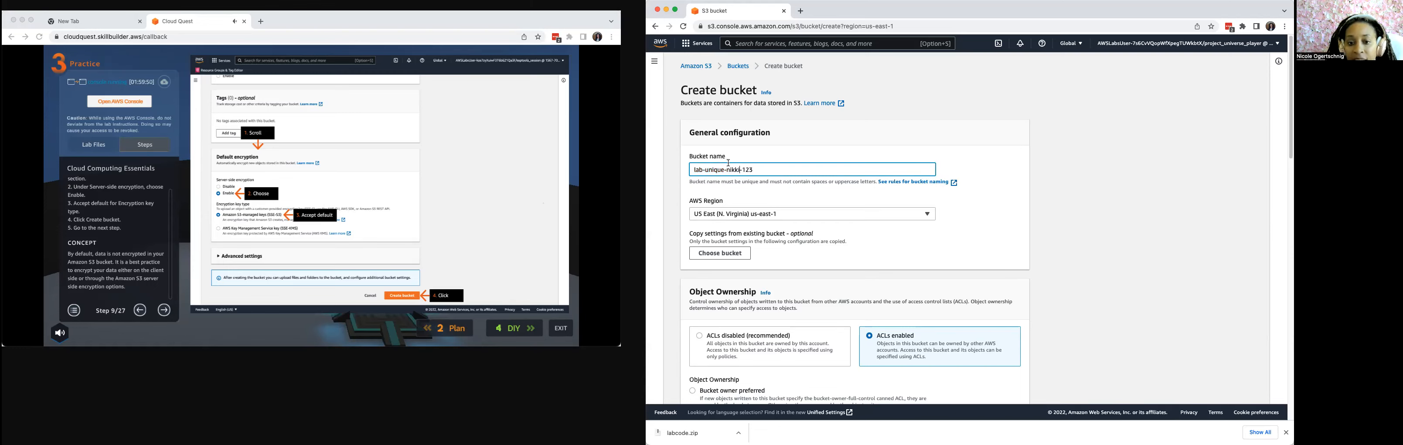
Step: Copy the complete revised bucket name to the clipboard
drag(771, 168, 693, 168)
right_click(707, 165)
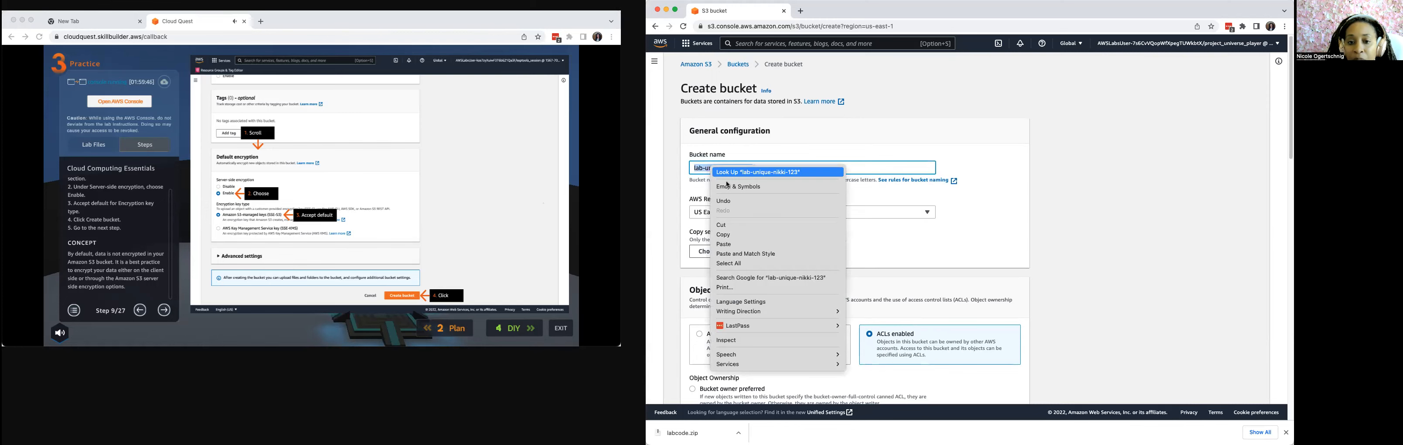
click(737, 235)
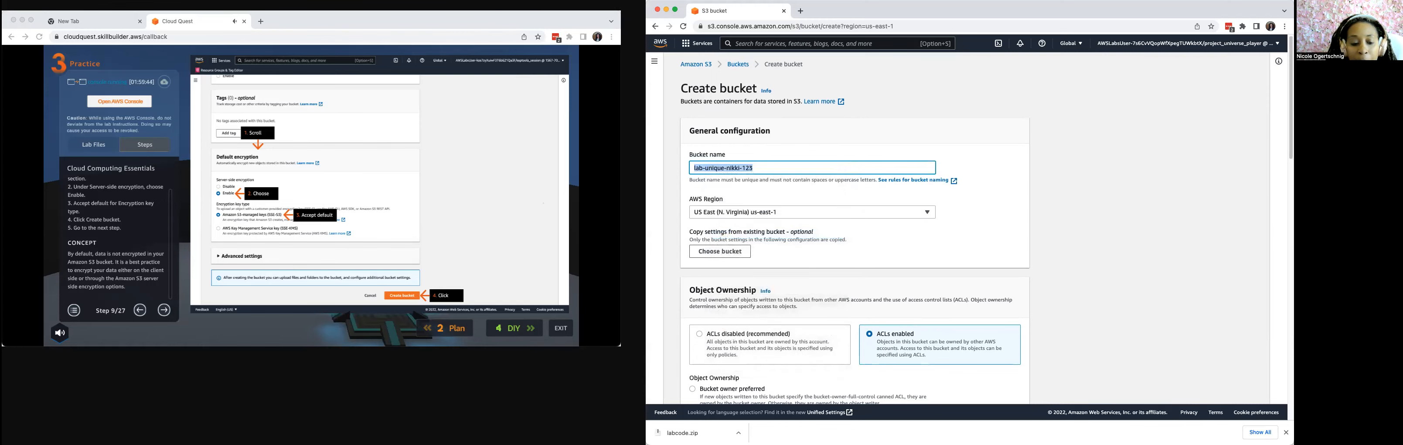
key(super+Tab)
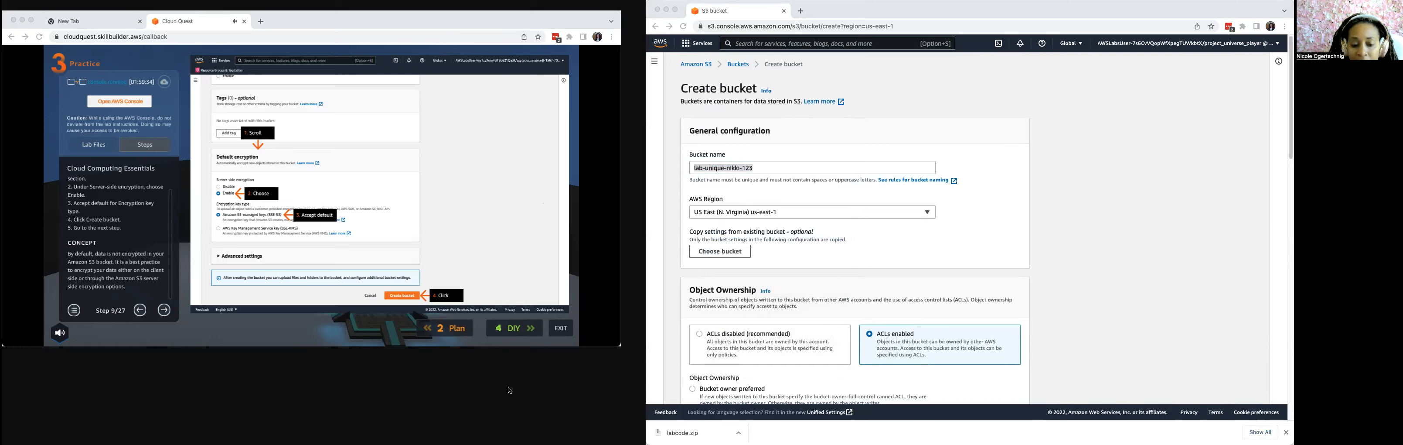
click(1031, 318)
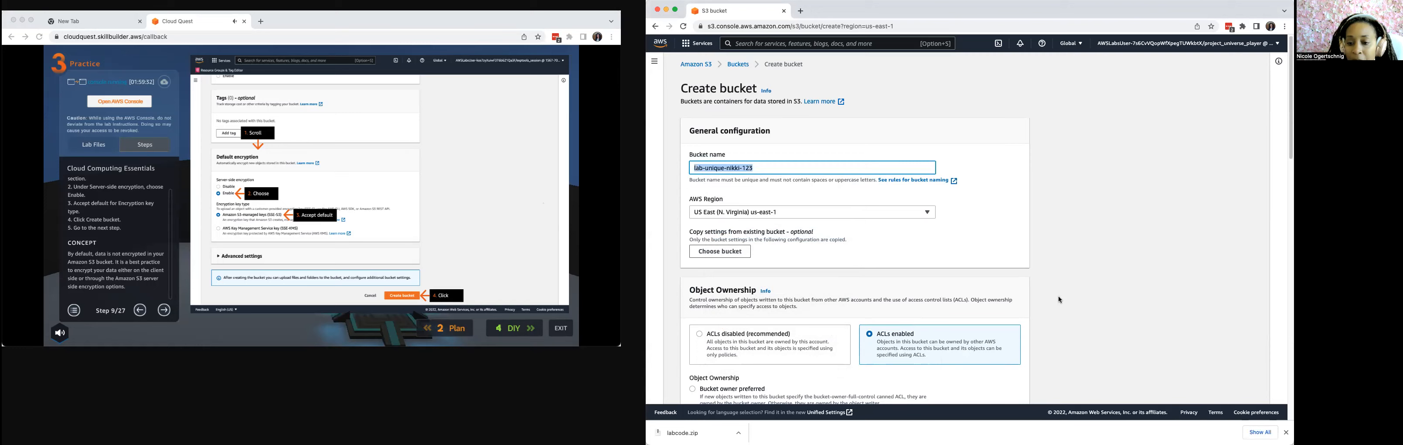
Step: Create the bucket with the revised name and advance the lab guide to step 10
scroll(1031, 317, down, 15)
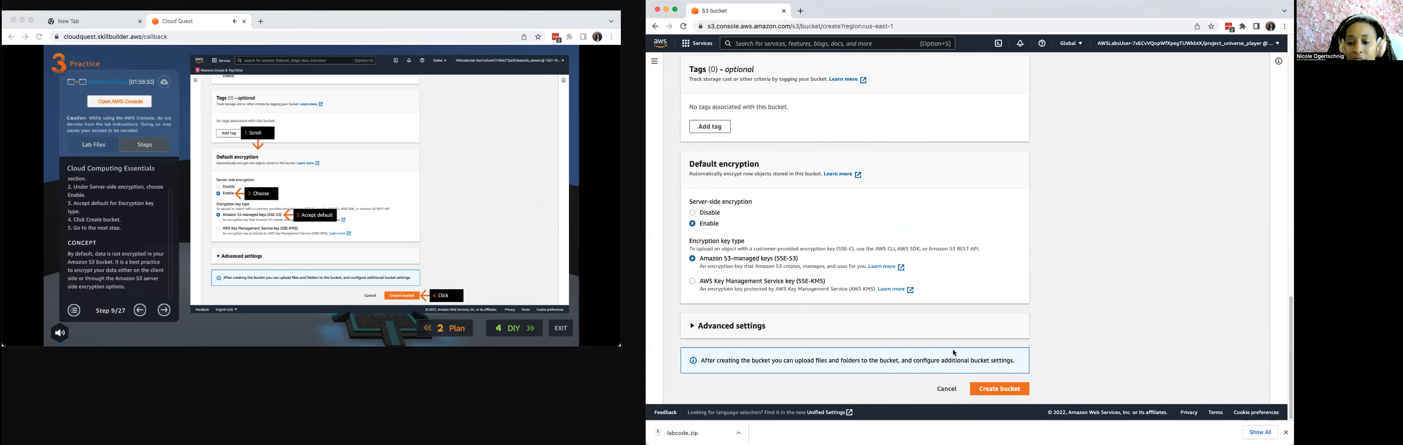
click(999, 393)
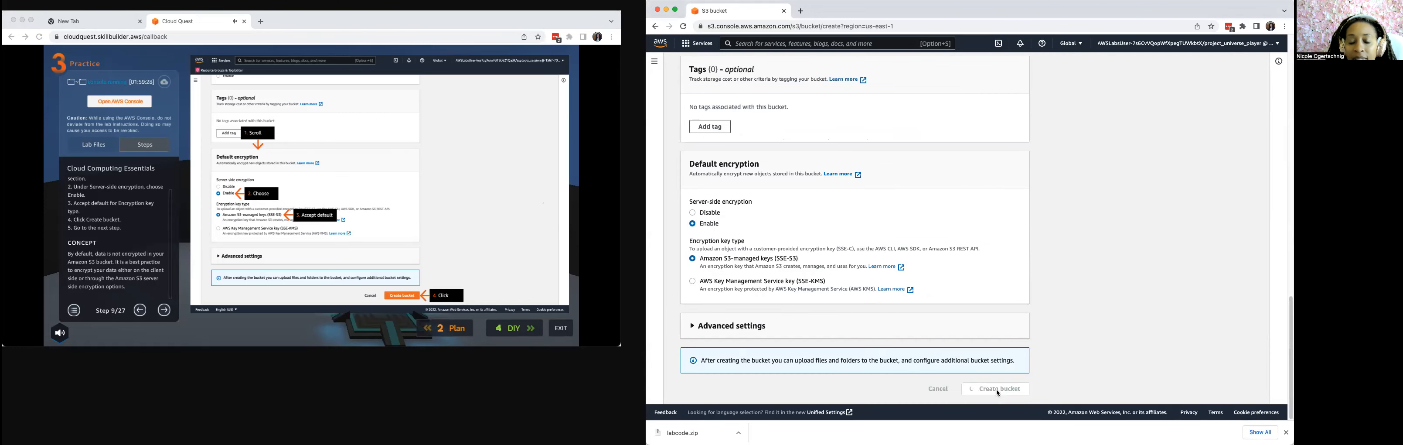
click(426, 122)
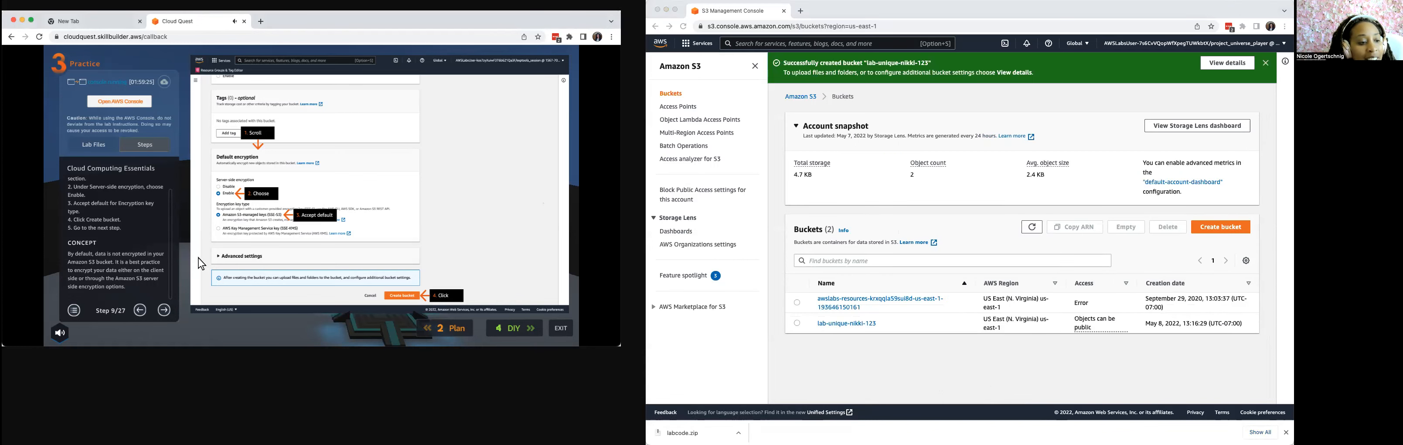
click(164, 310)
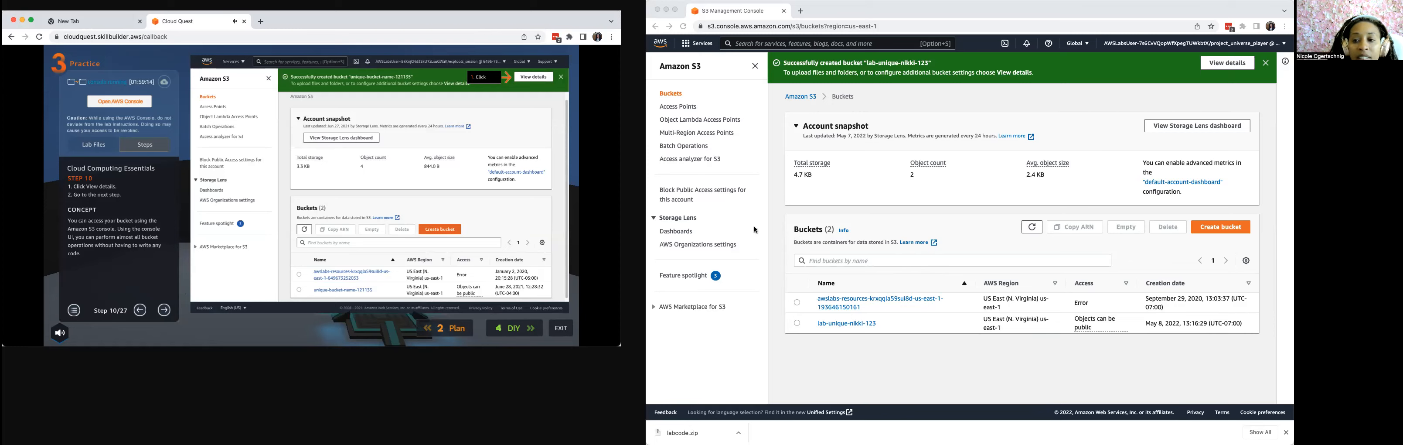
Step: Open the details of the newly created bucket and advance the lab guide to step 11
click(1219, 64)
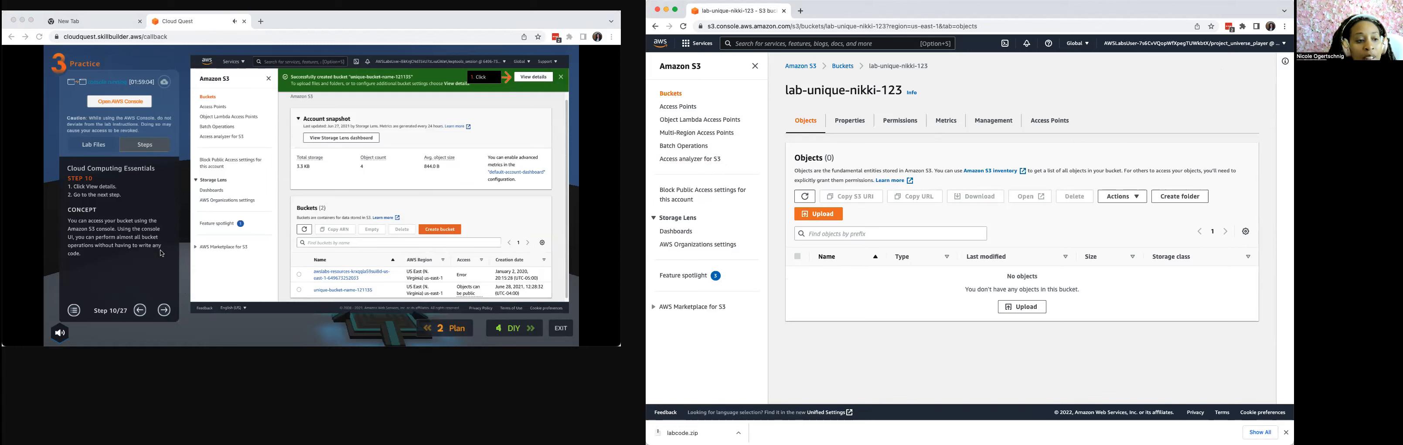
click(166, 317)
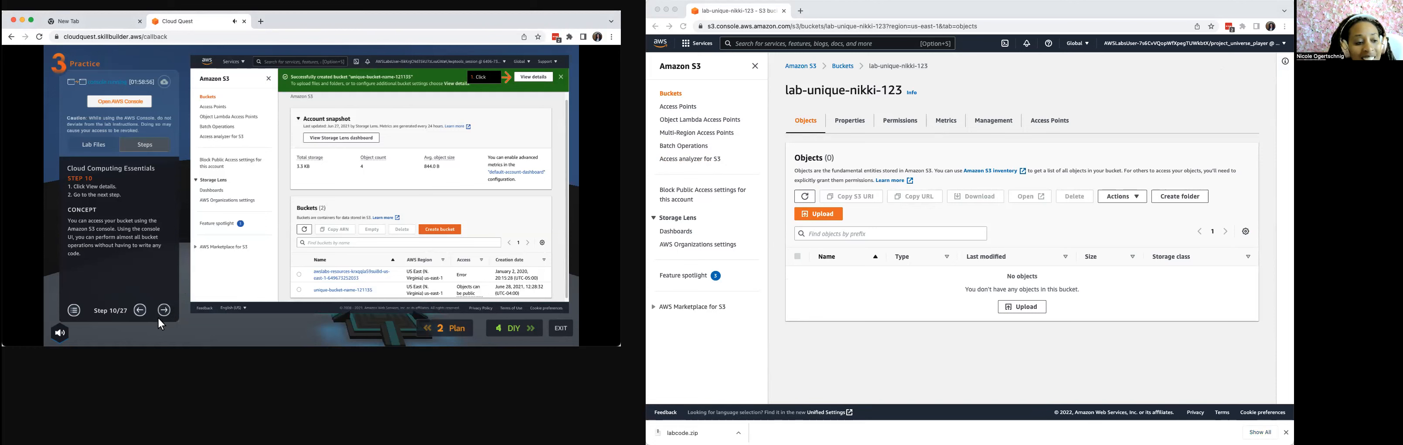
click(164, 310)
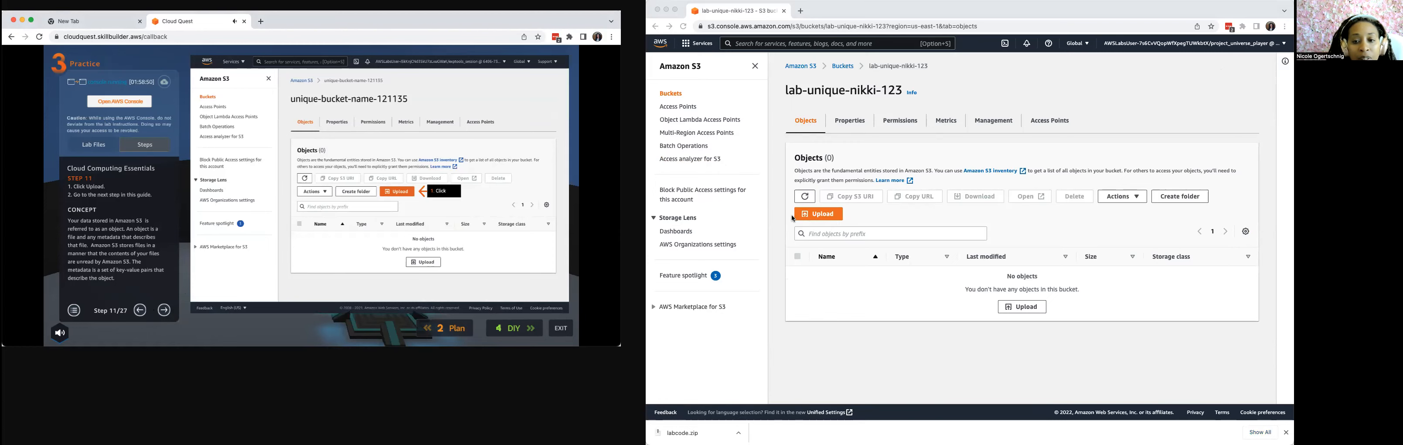
Step: Open the upload page for the bucket and advance the lab guide to step 12
click(825, 218)
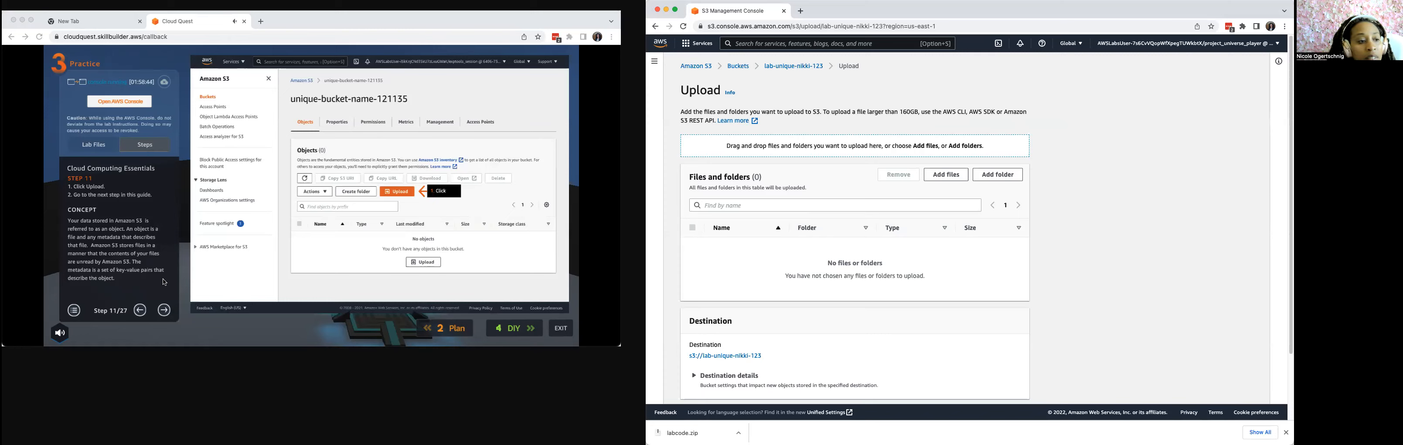
click(164, 313)
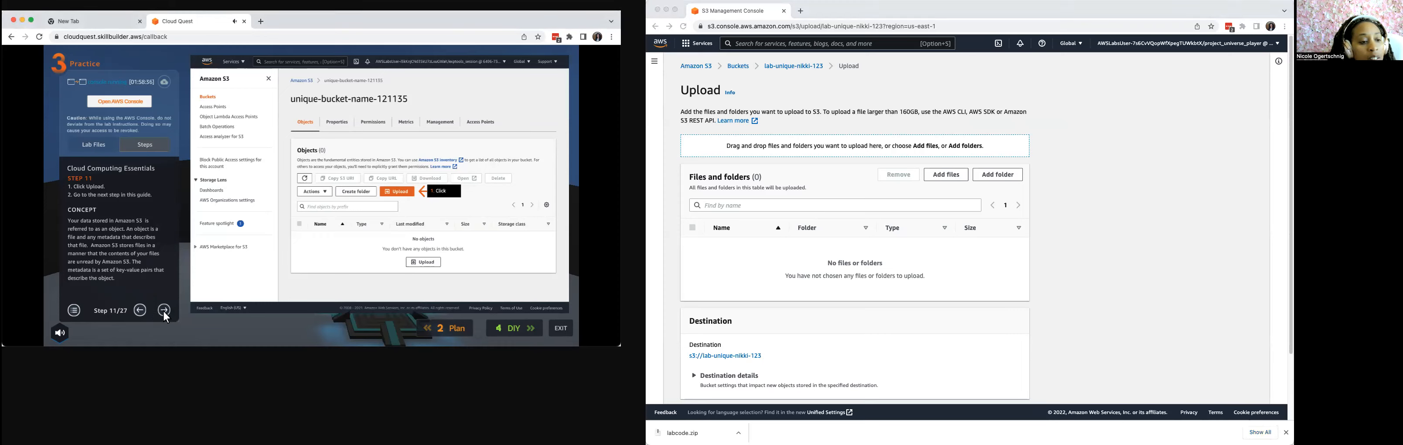
click(165, 313)
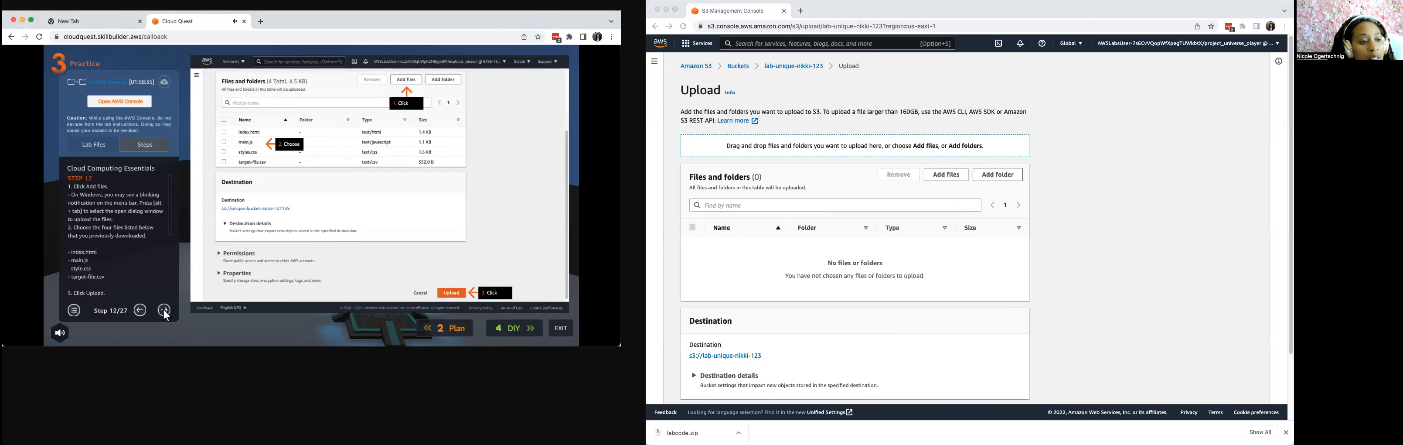
click(140, 311)
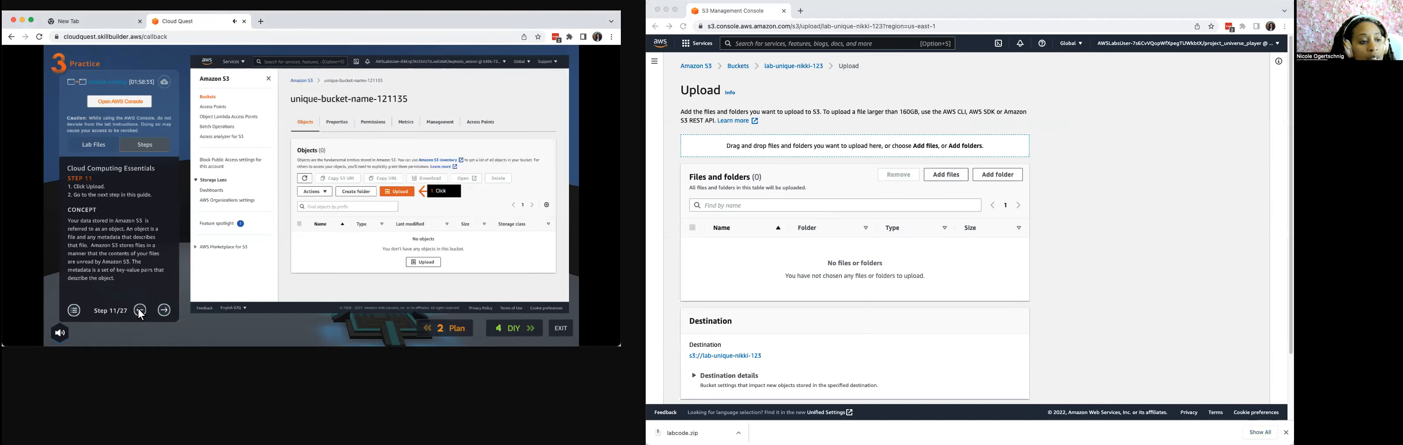
click(164, 311)
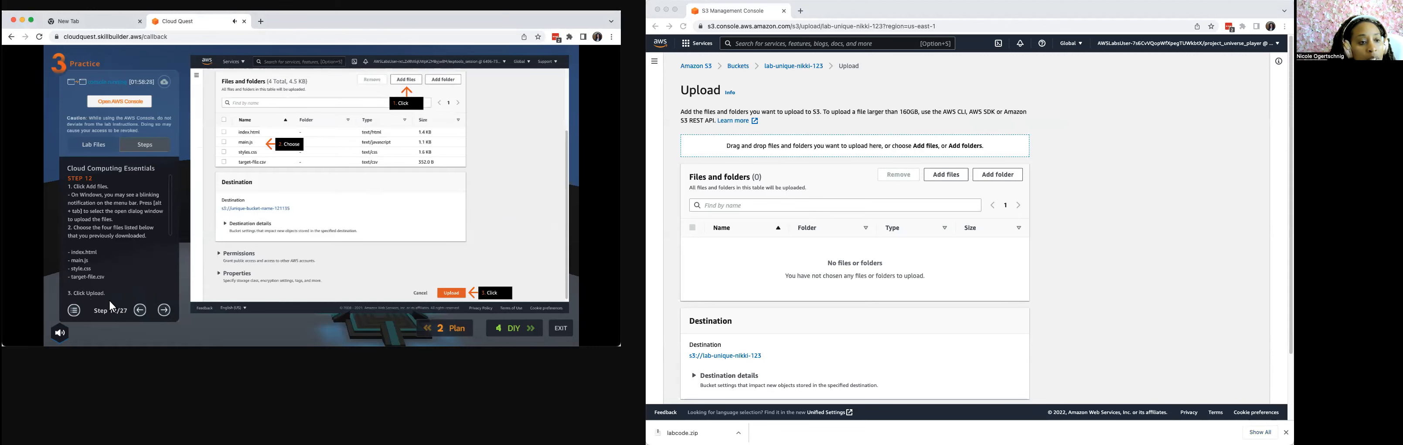
Step: Add index.html, main.js, styles.css and target-file.csv to the bucket's upload list
click(949, 172)
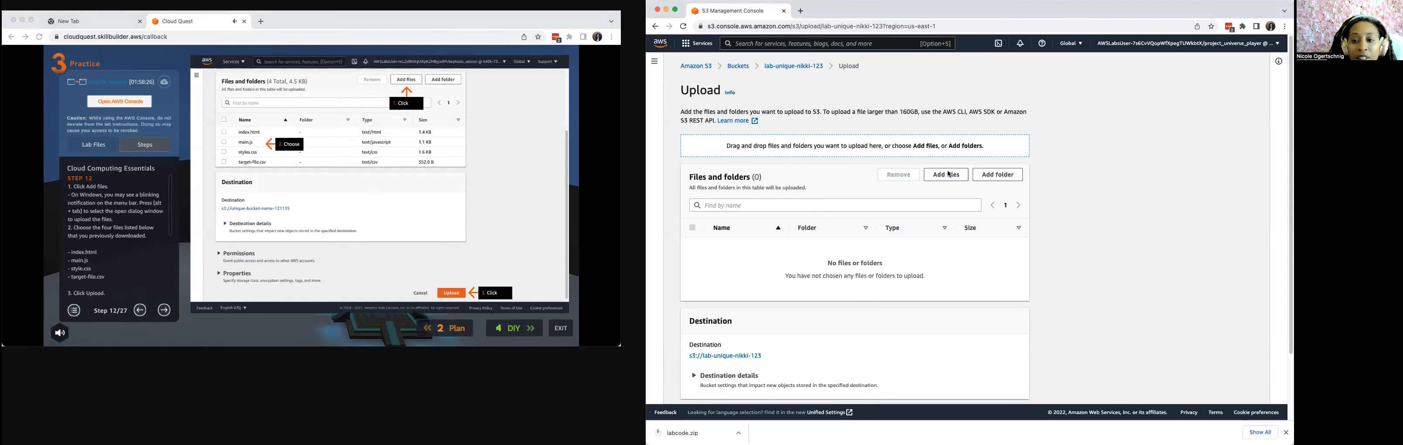
click(948, 175)
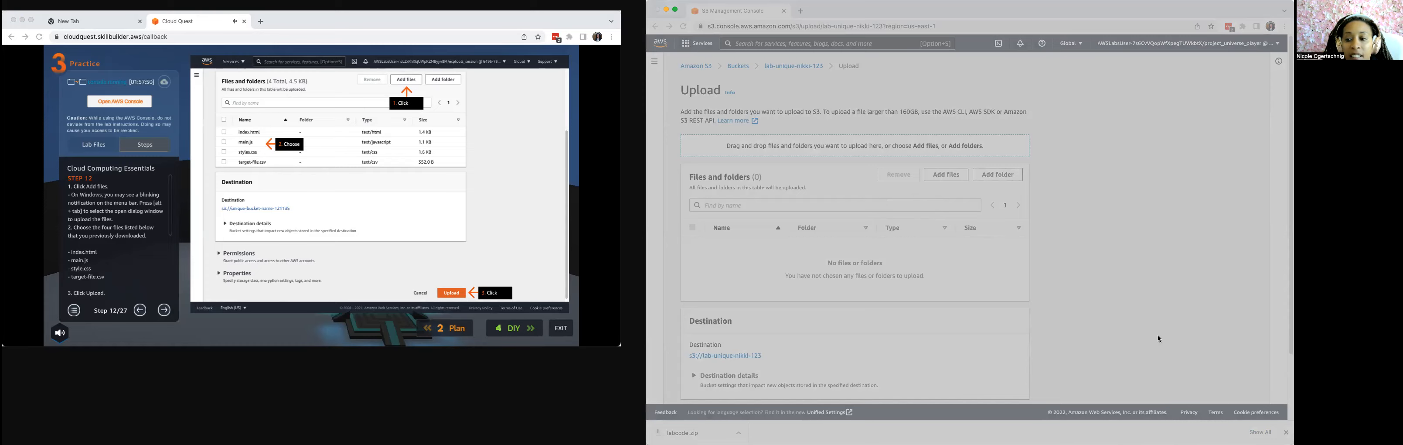
click(1106, 314)
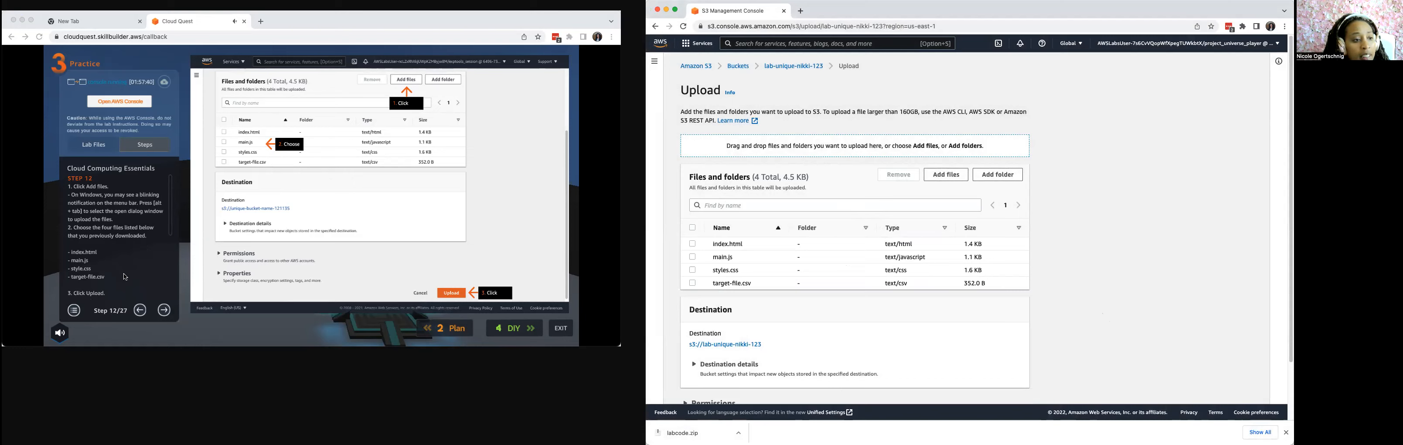
click(164, 311)
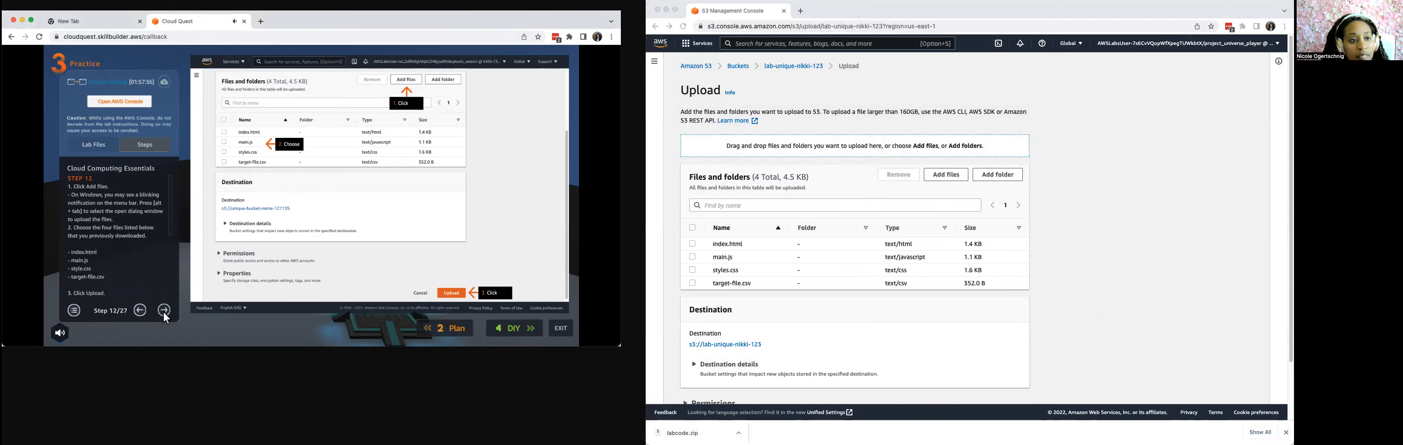
click(164, 310)
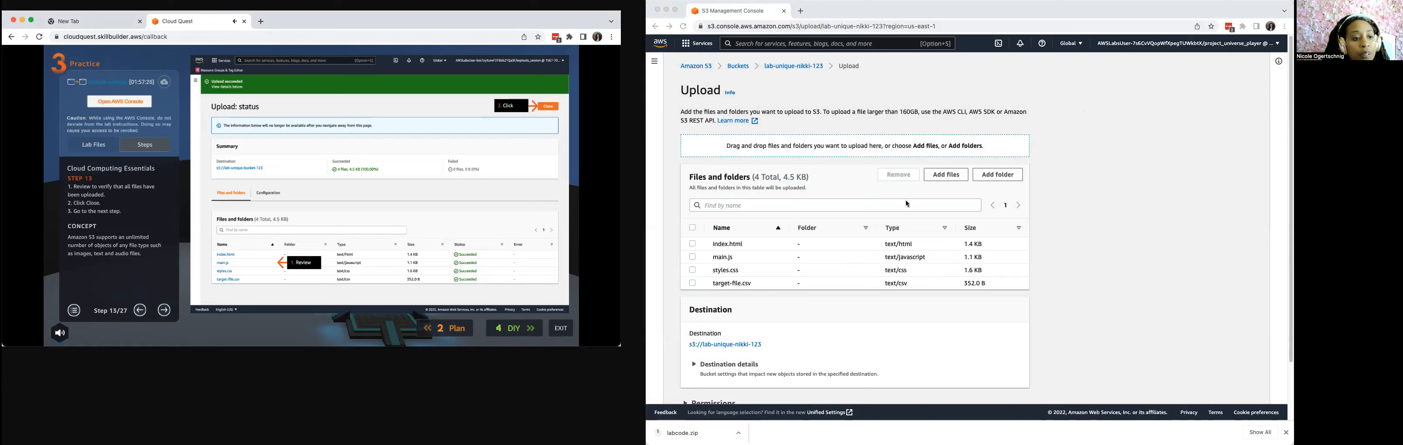
scroll(906, 204, down, 2)
scroll(850, 218, up, 2)
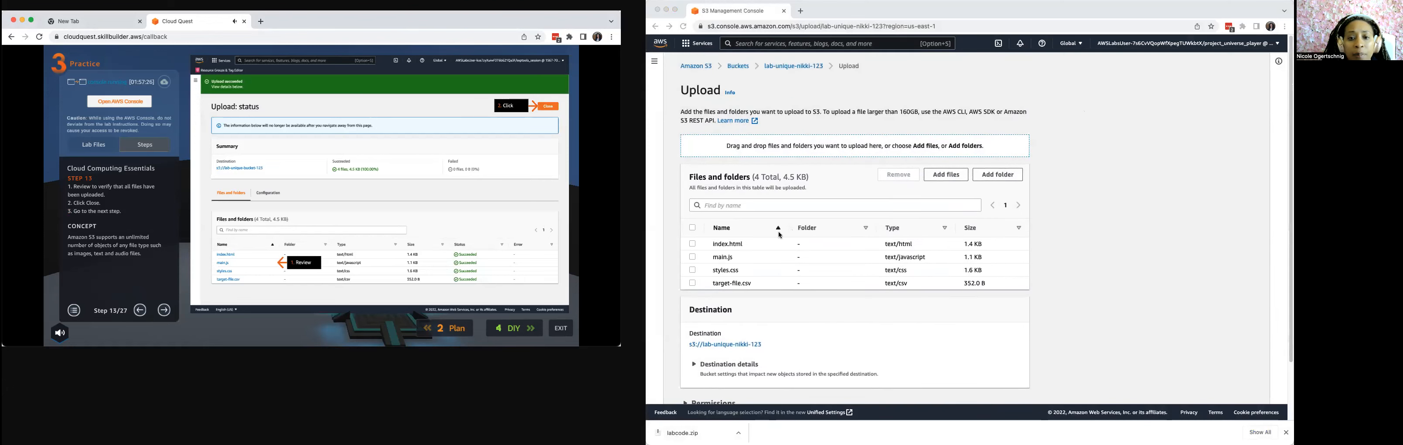
click(140, 309)
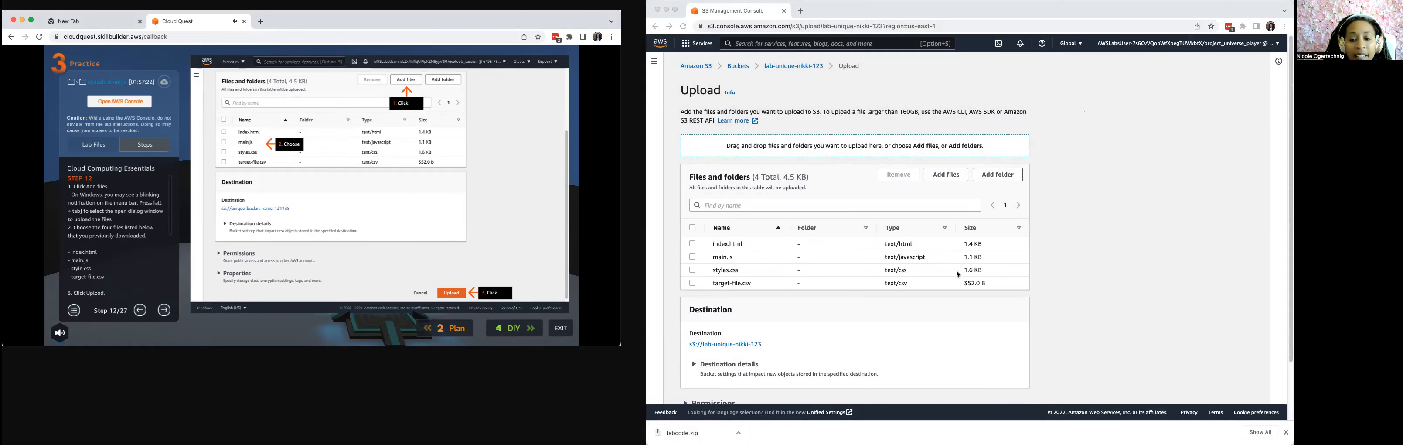
Step: Upload the four listed files to the bucket and advance the lab guide to step 13
scroll(958, 273, down, 2)
click(1019, 393)
click(1017, 392)
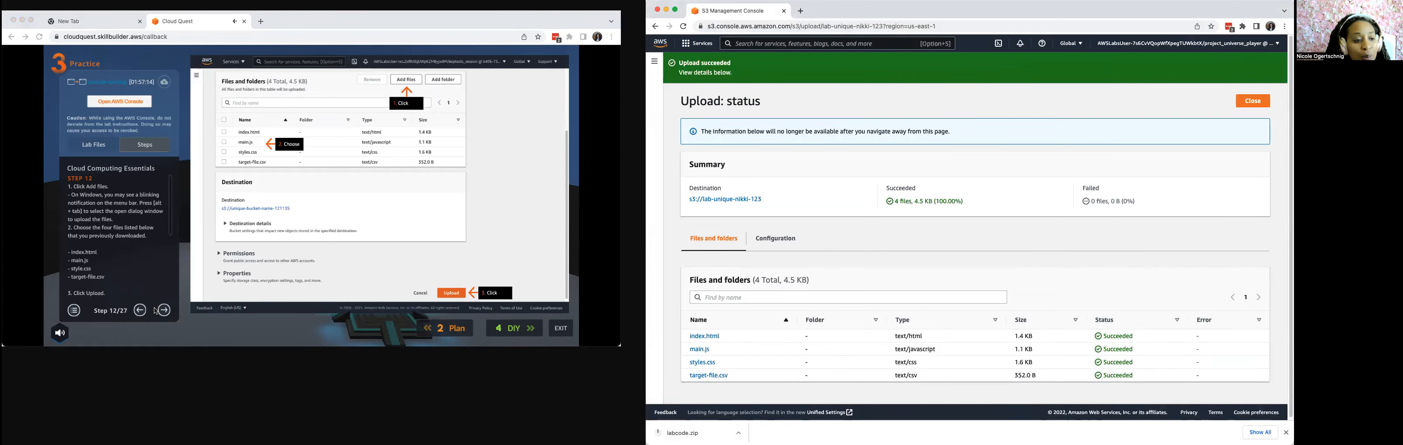
click(166, 318)
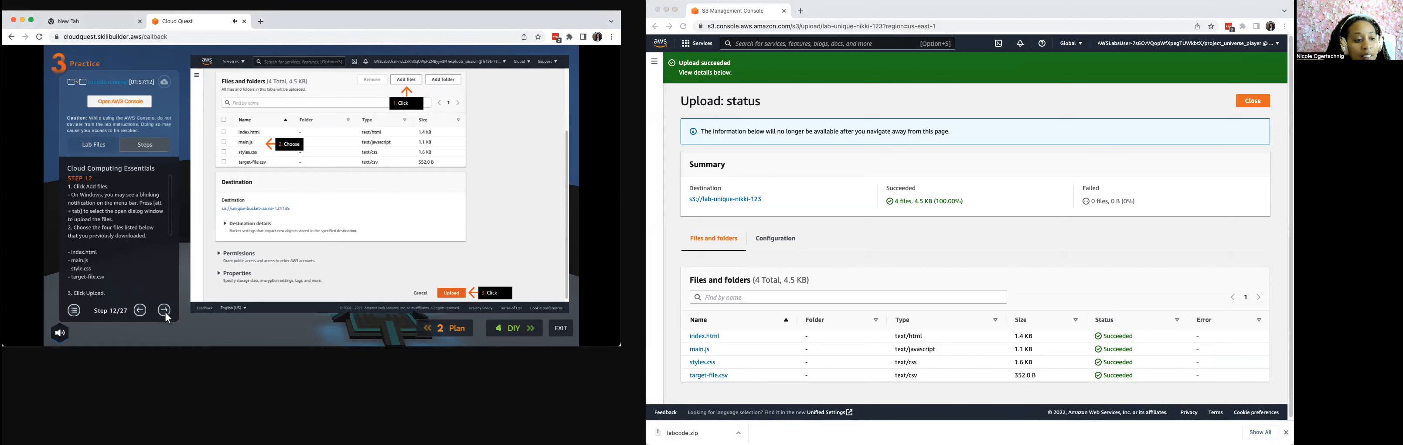
click(164, 311)
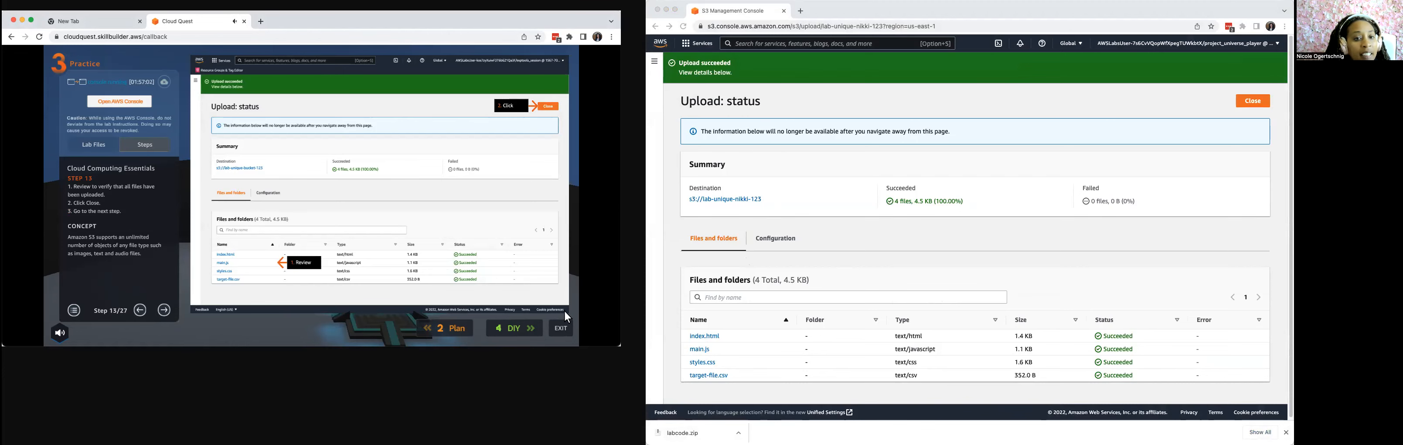
Step: Close the upload status page to return to the bucket's objects and advance the lab guide to step 14
click(1251, 103)
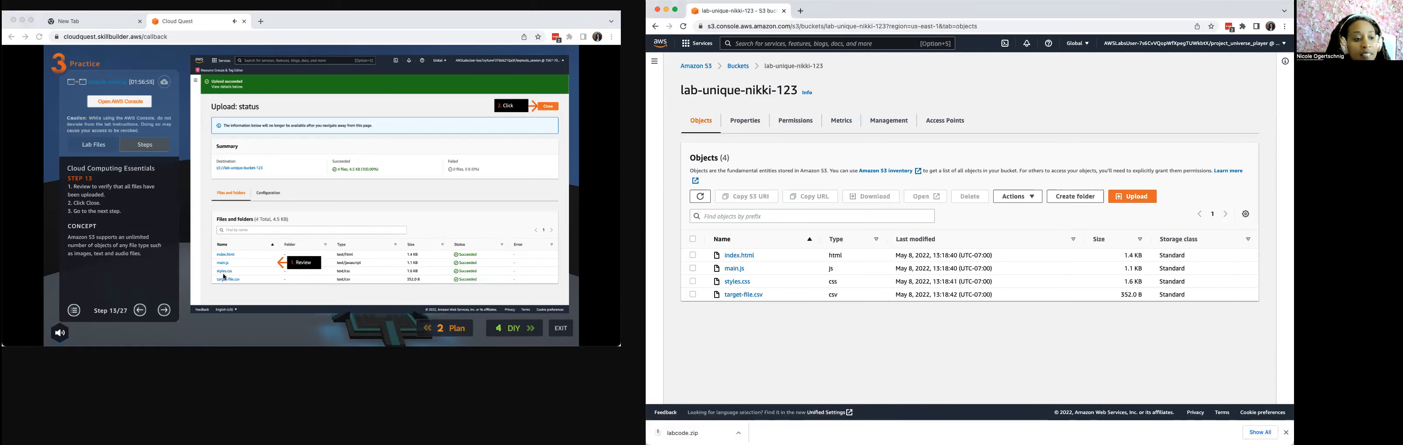
click(165, 315)
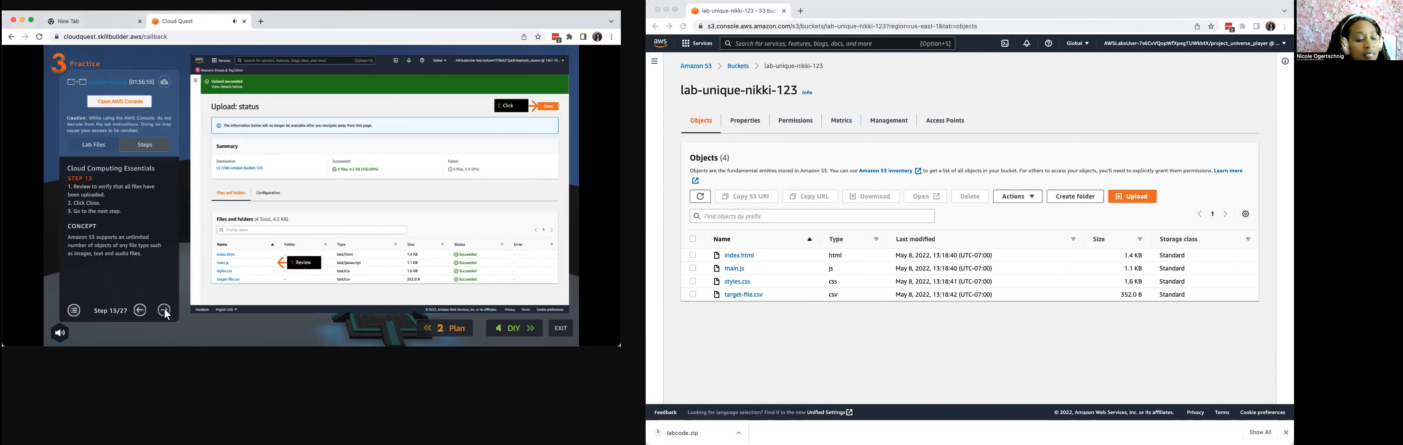
click(166, 314)
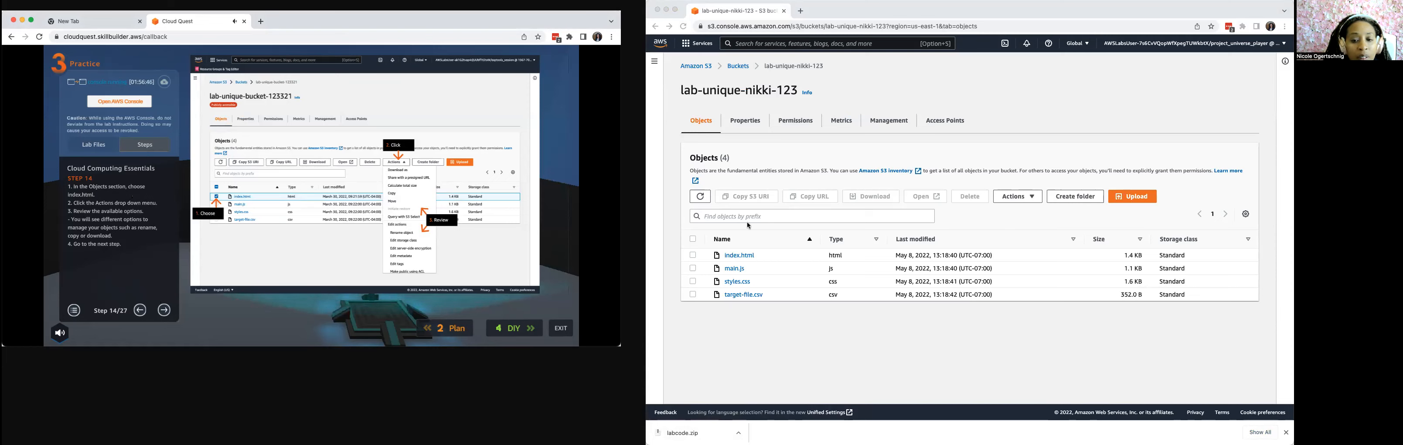
Step: Select index.html and display its available actions for review, advancing the lab guide to step 15
click(694, 257)
click(693, 256)
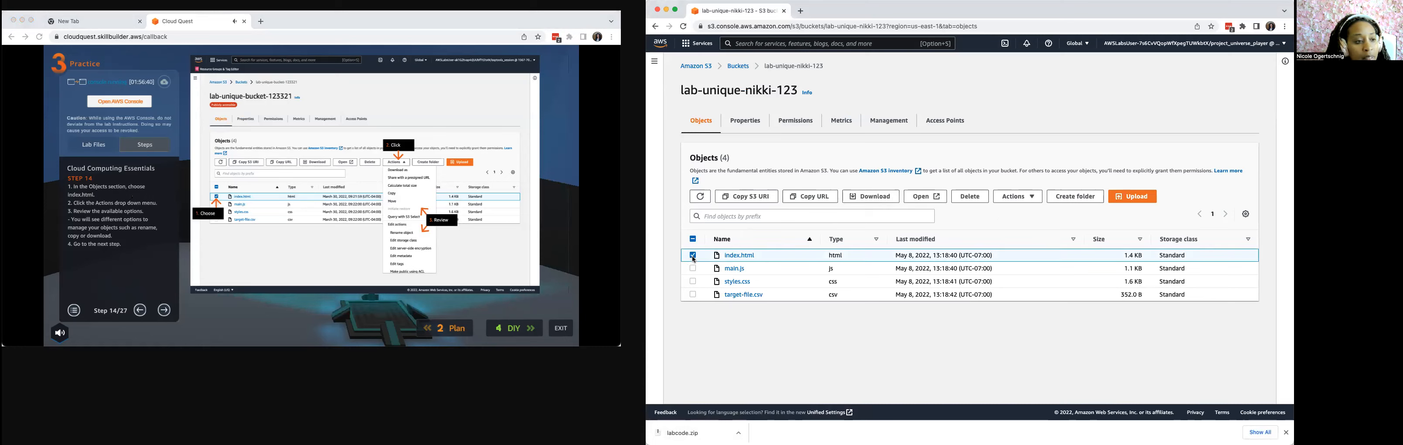
click(1034, 198)
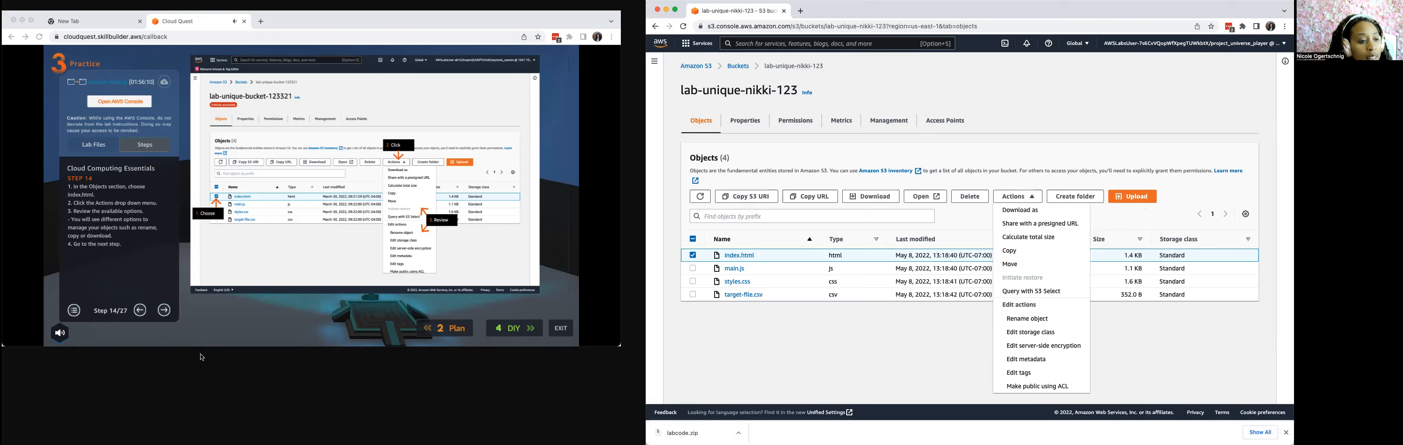
click(164, 310)
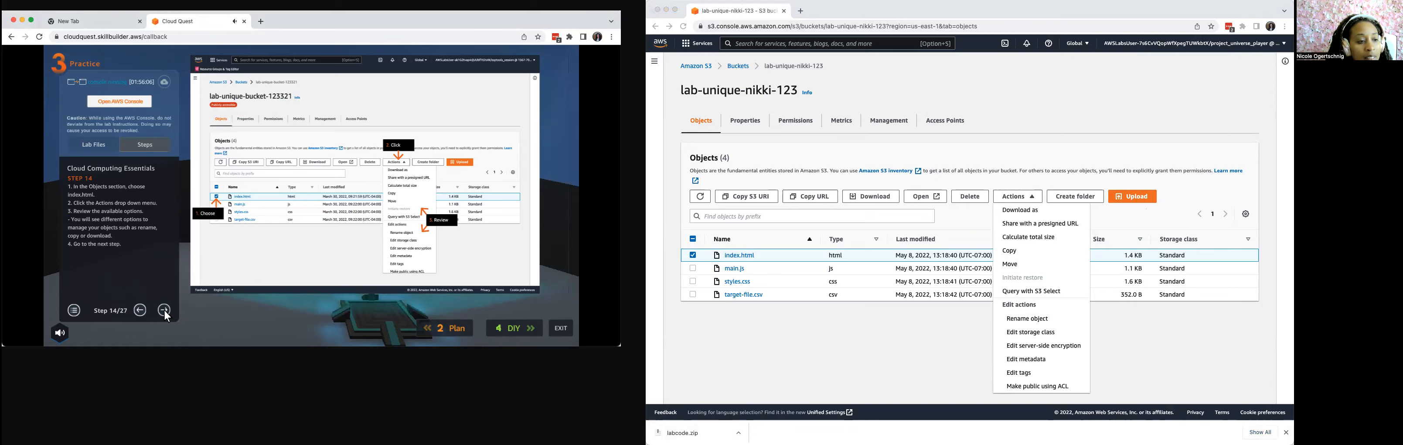
click(165, 310)
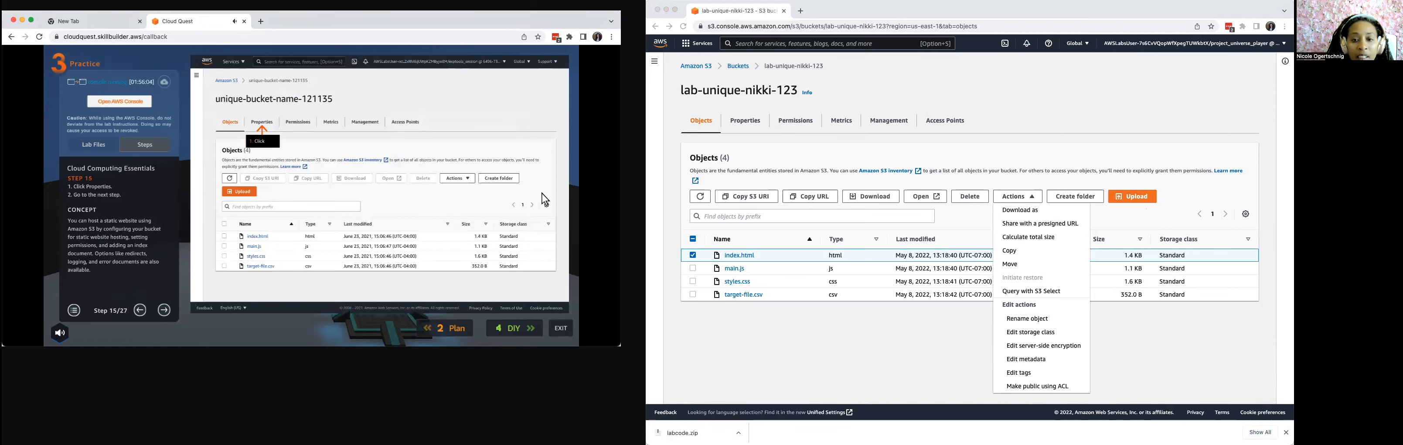
Step: Open the bucket's properties and advance the lab guide to step 16
click(752, 124)
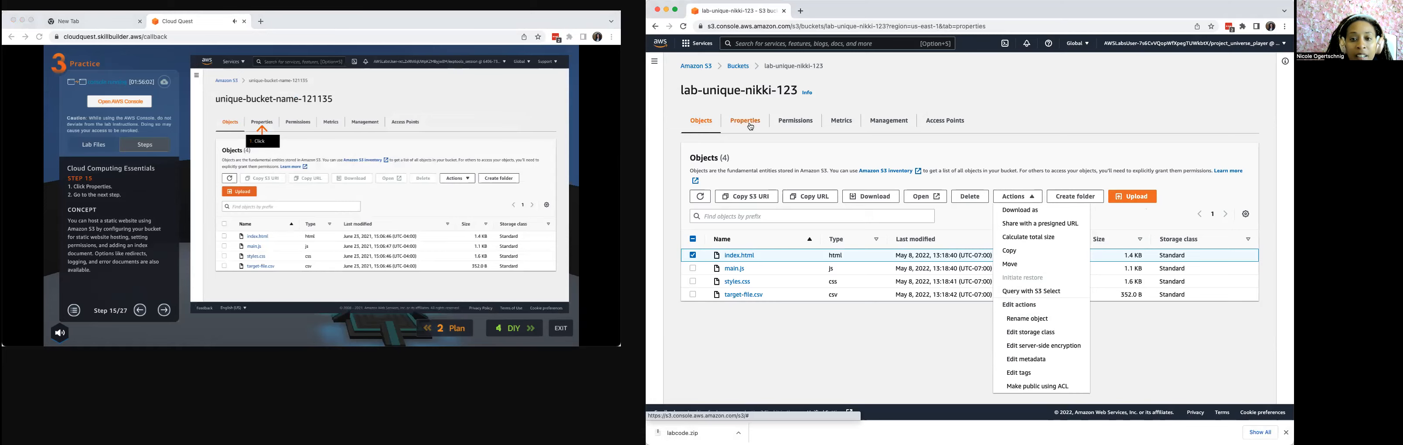
click(751, 125)
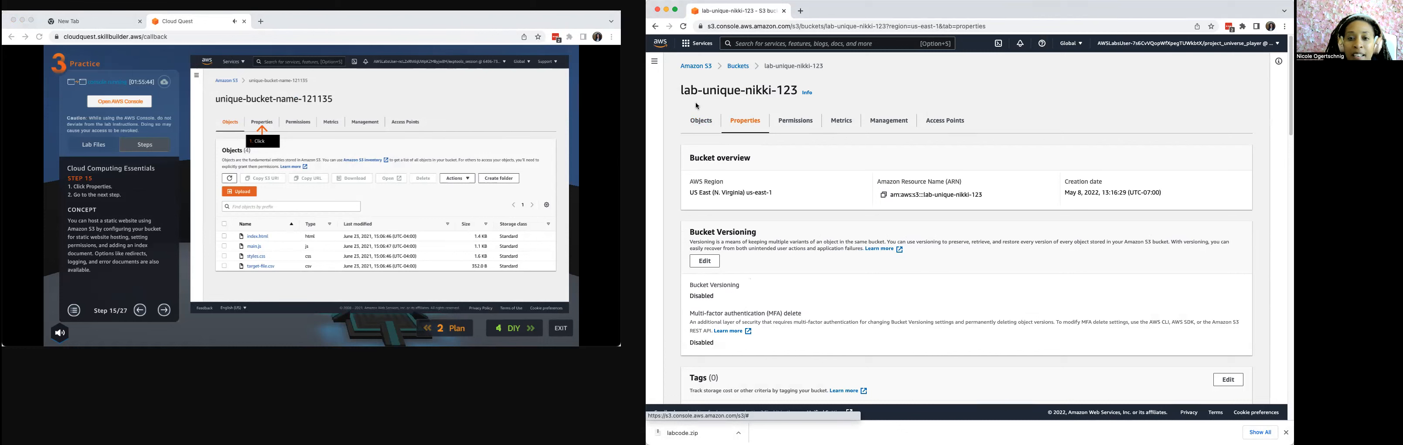
click(166, 312)
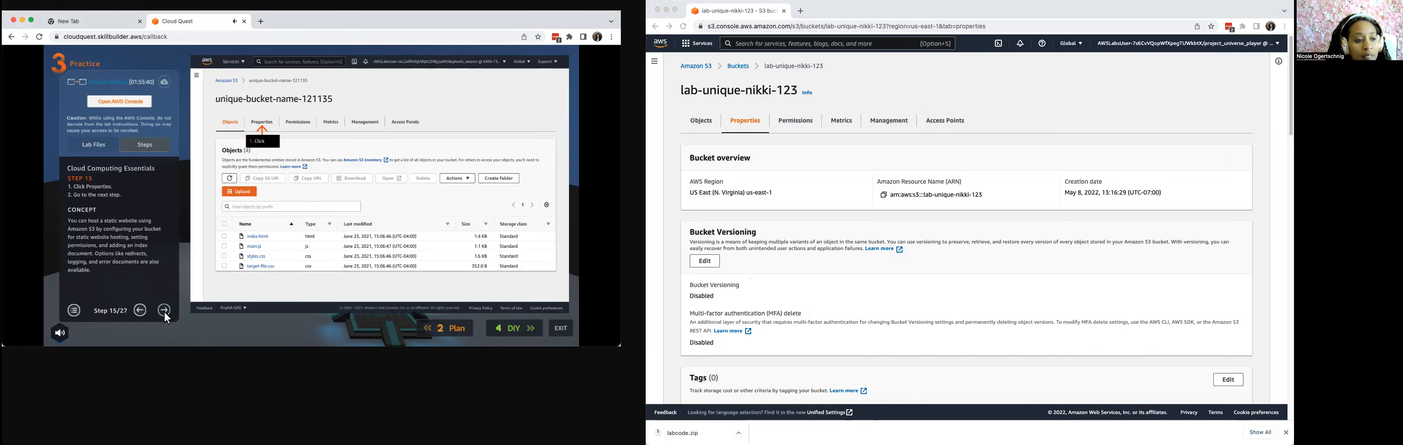
click(164, 311)
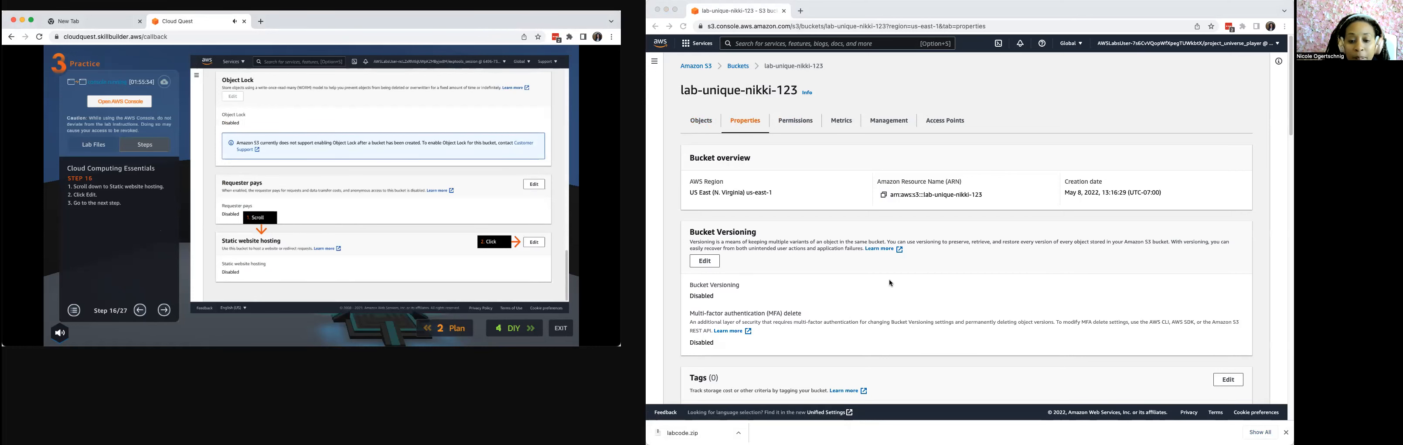
Step: Open the bucket's static website hosting settings for editing and advance the lab guide to step 17
scroll(889, 280, down, 10)
scroll(791, 269, down, 15)
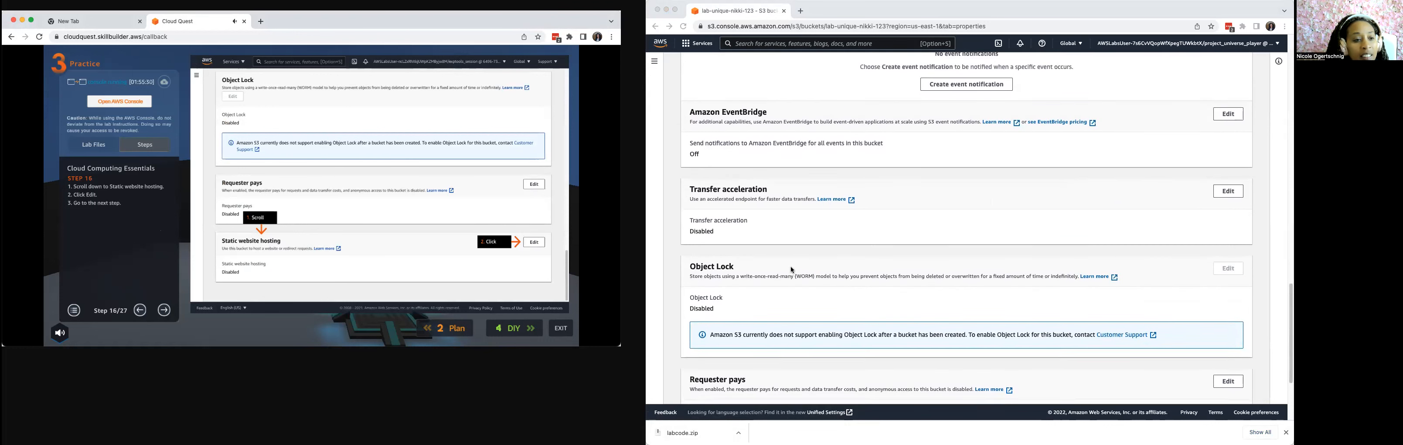
scroll(790, 266, down, 5)
scroll(764, 321, down, 1)
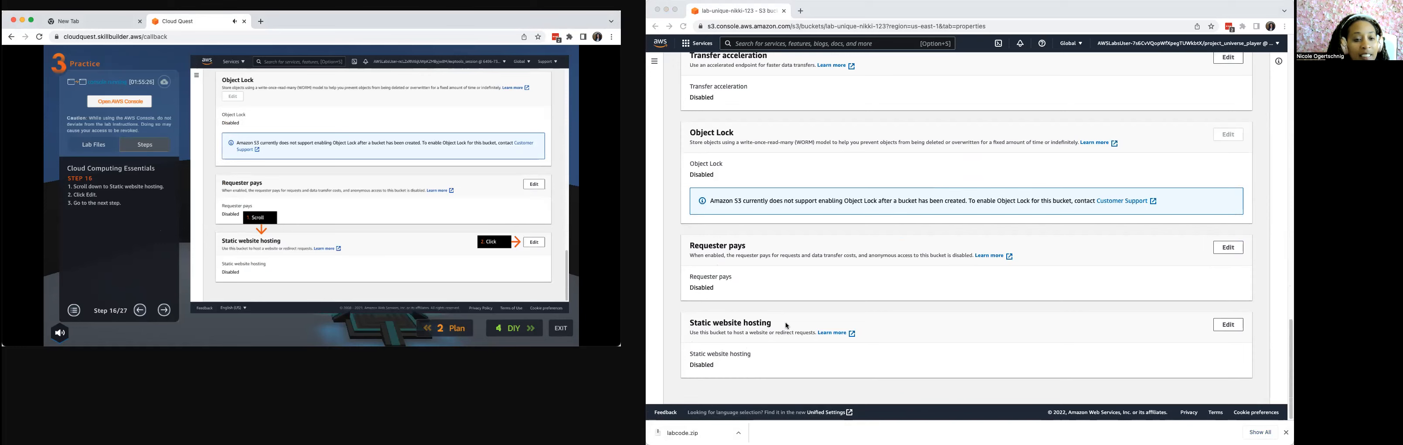
click(1233, 329)
click(1232, 329)
click(164, 316)
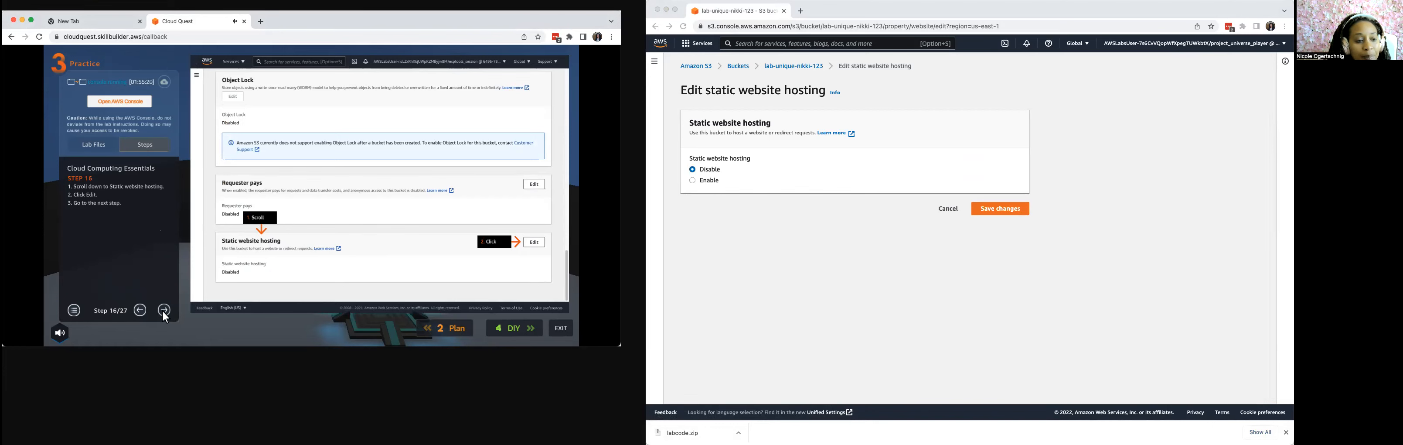
click(163, 309)
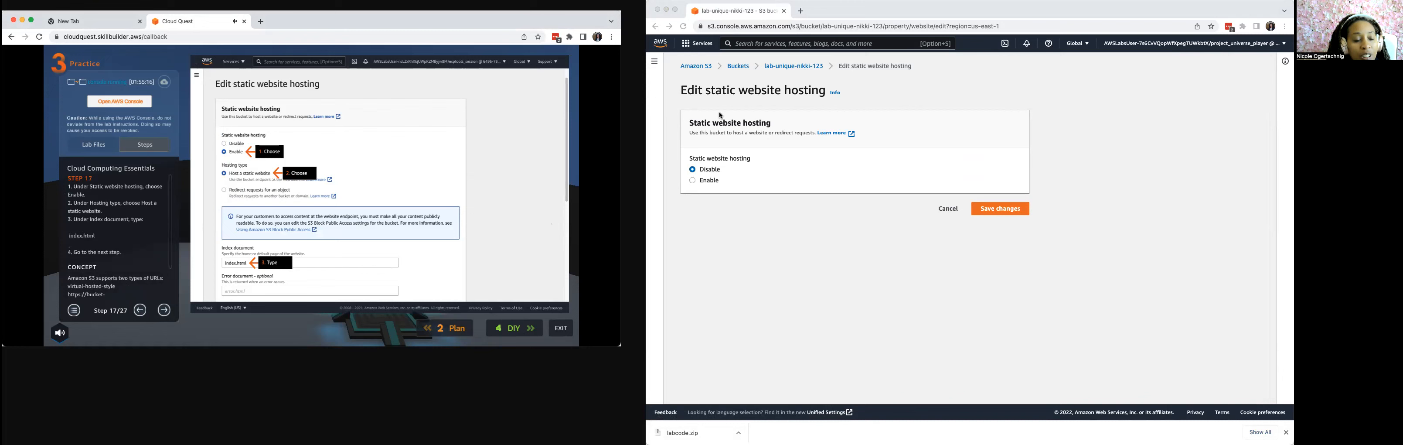
Step: Enable static website hosting with index.html as the index document, and advance the lab guide to step 18
click(693, 180)
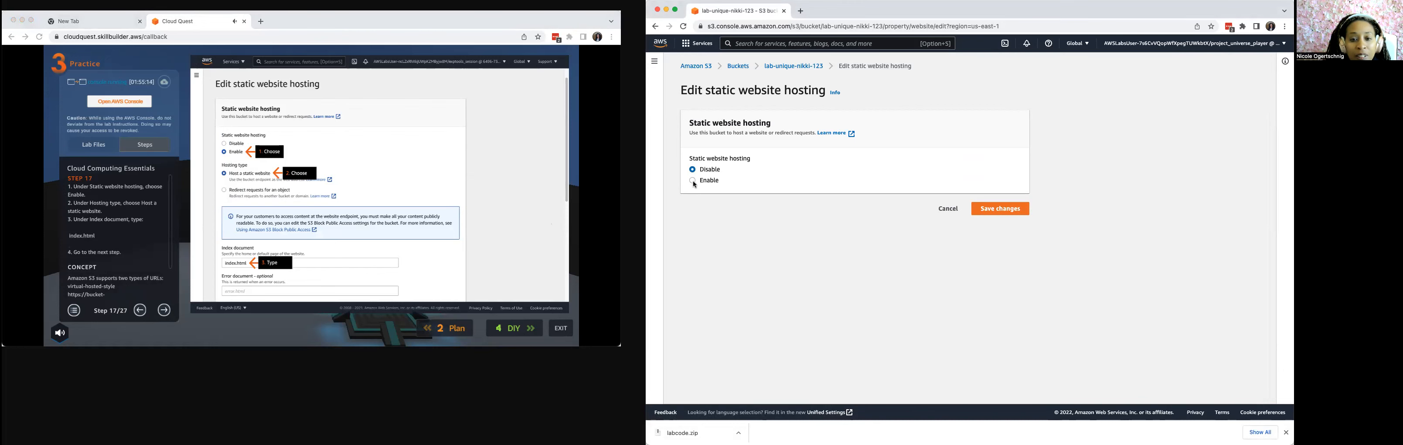
click(693, 181)
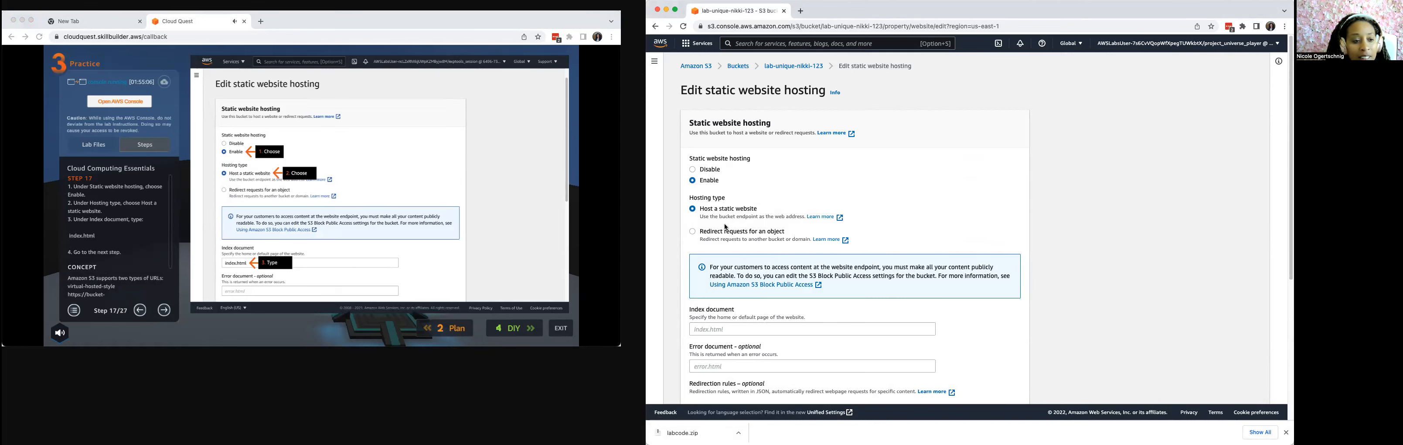
scroll(791, 339, down, 2)
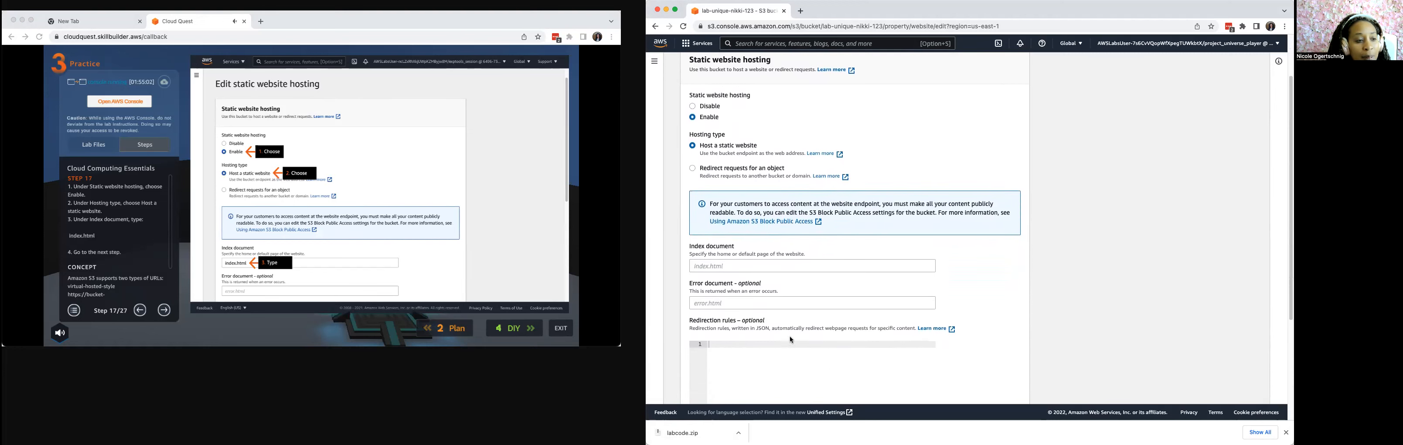
scroll(792, 339, down, 1)
click(719, 246)
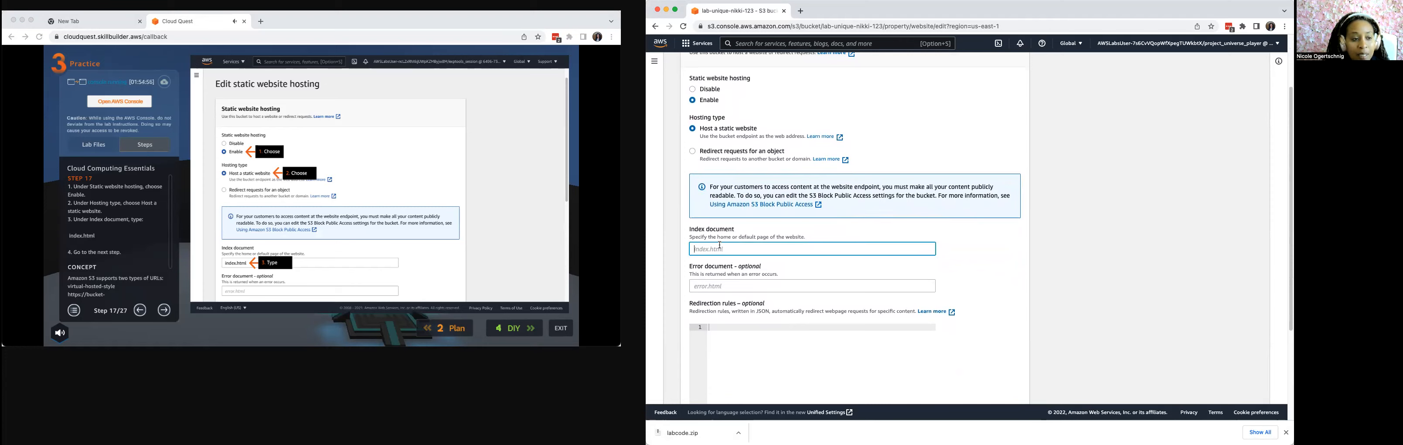
text(In)
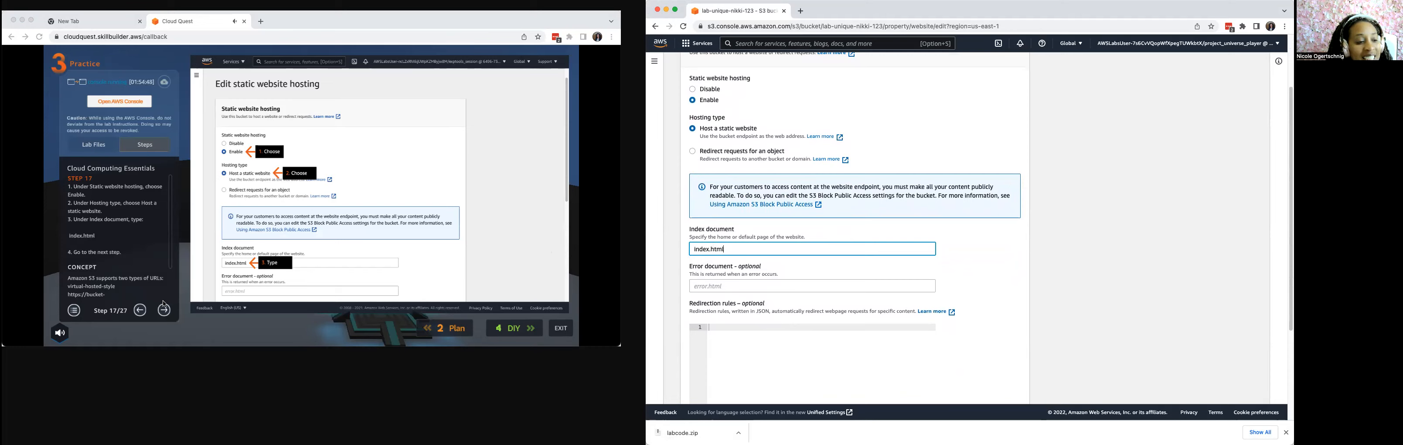
click(166, 313)
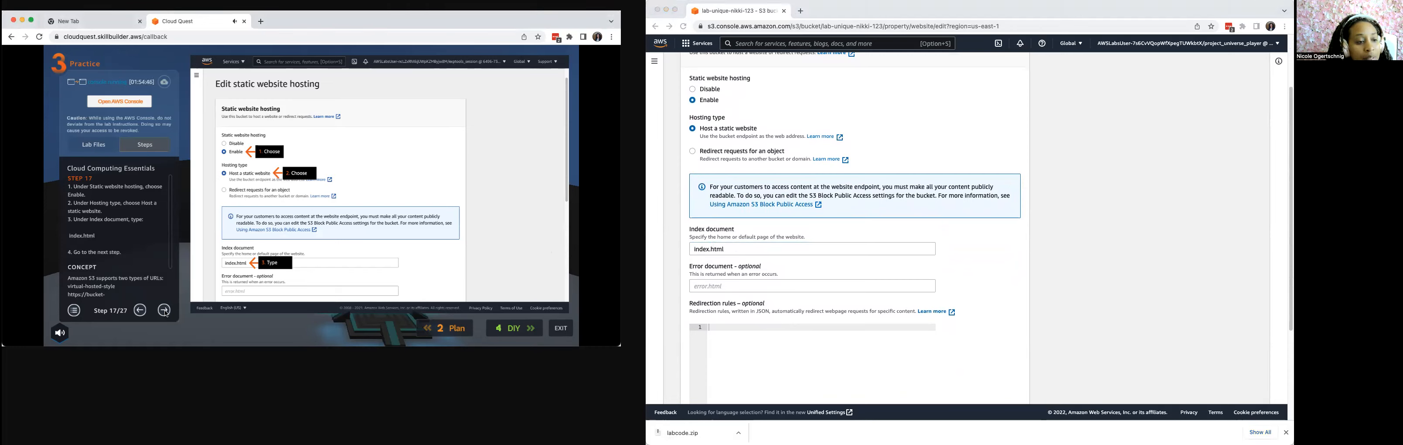
click(164, 309)
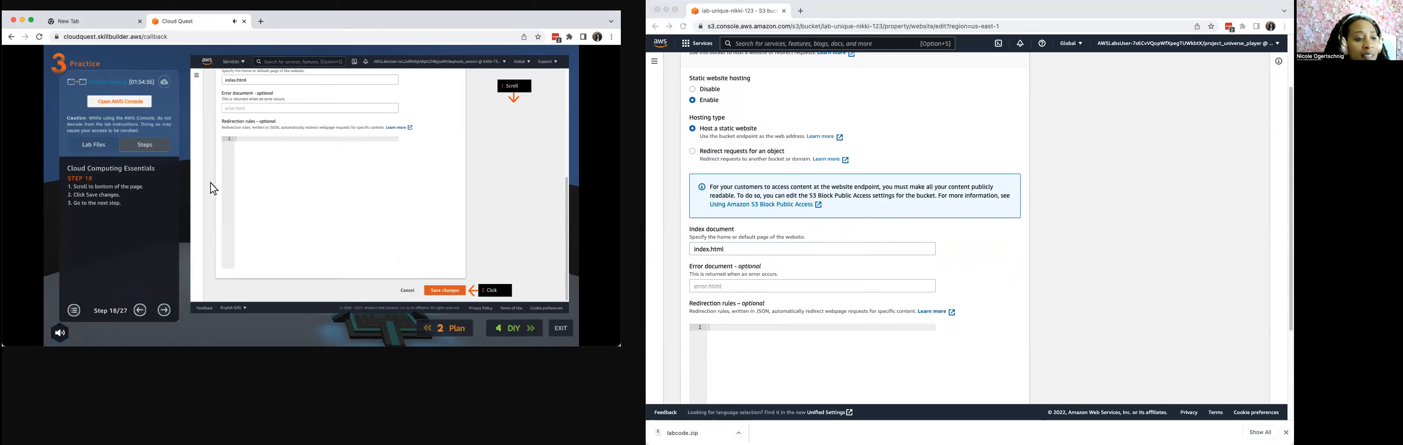
Step: Save the static website hosting changes and advance the lab guide to step 19
scroll(833, 303, down, 3)
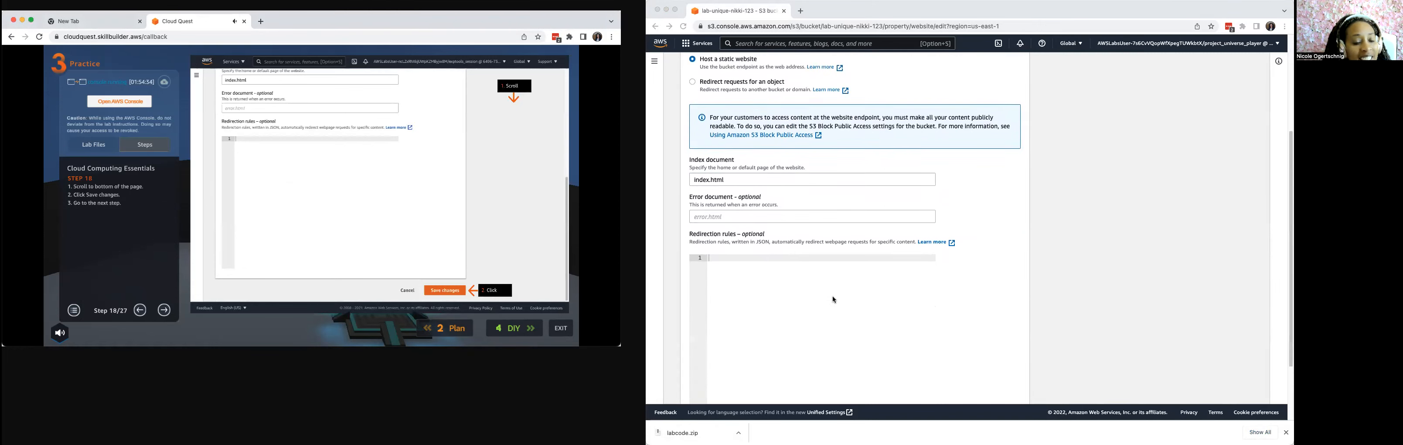
click(975, 383)
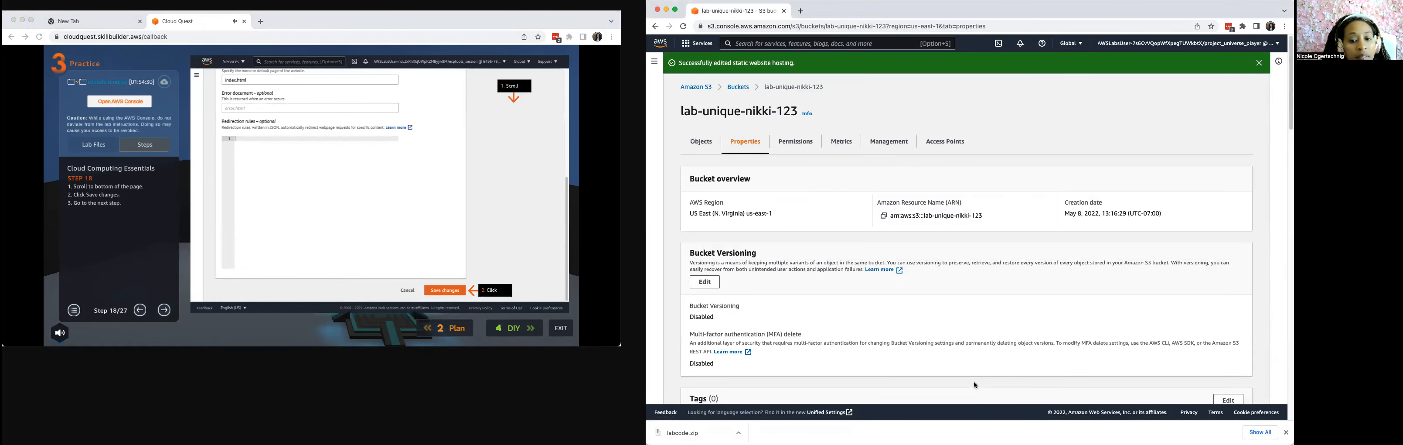
click(164, 310)
Step: Open the bucket's permissions settings
click(795, 142)
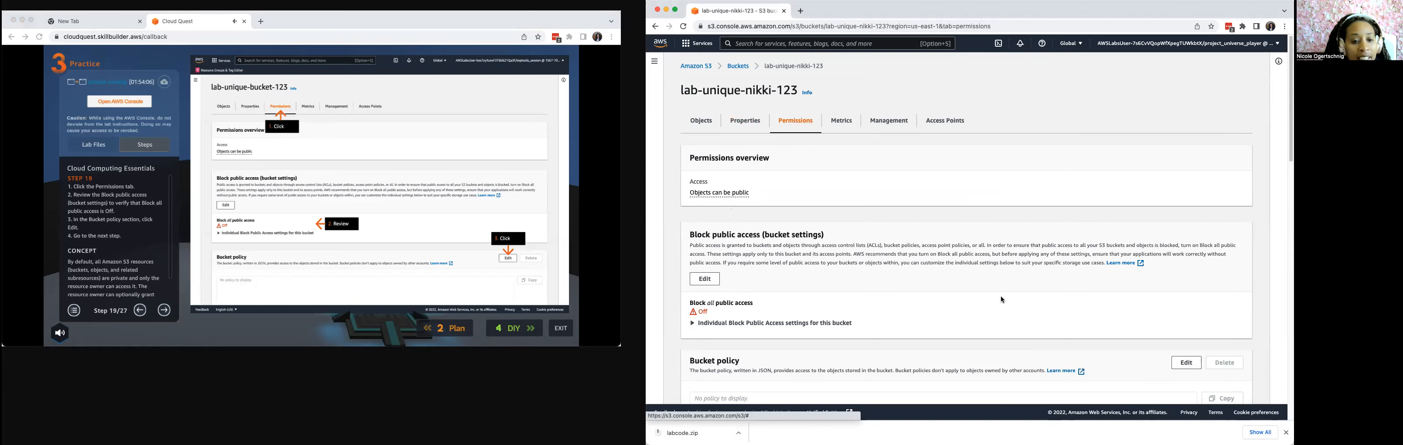
Step: Open the bucket policy for editing and advance the lab guide to step 20
scroll(1002, 299, down, 3)
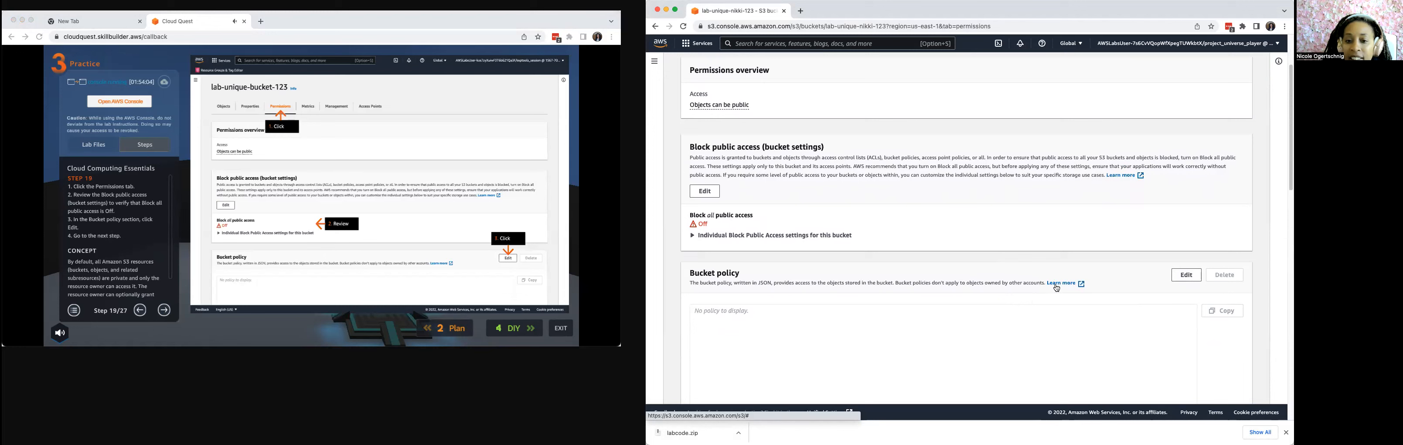
click(1186, 274)
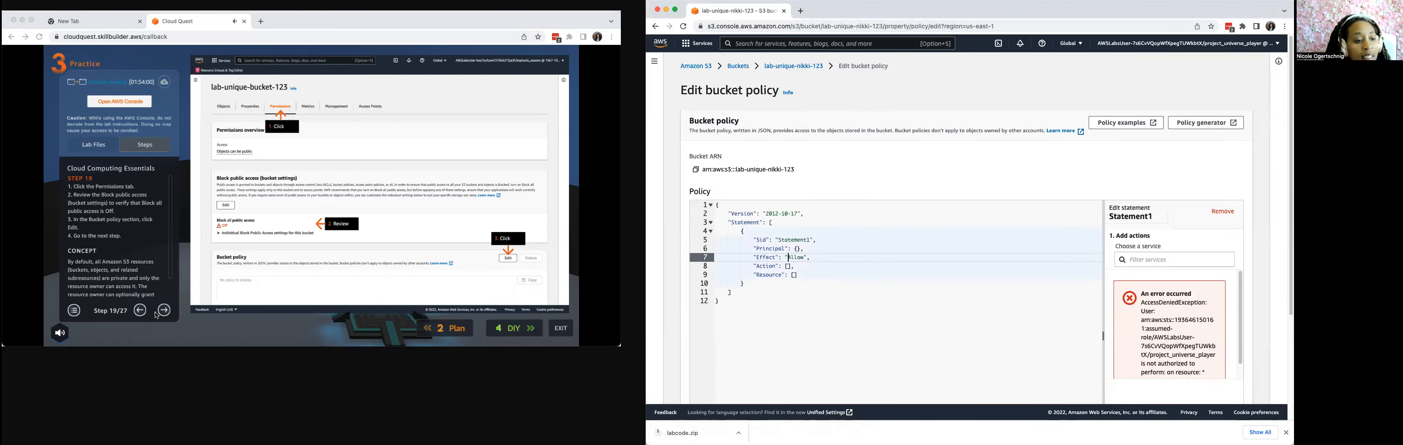
click(168, 314)
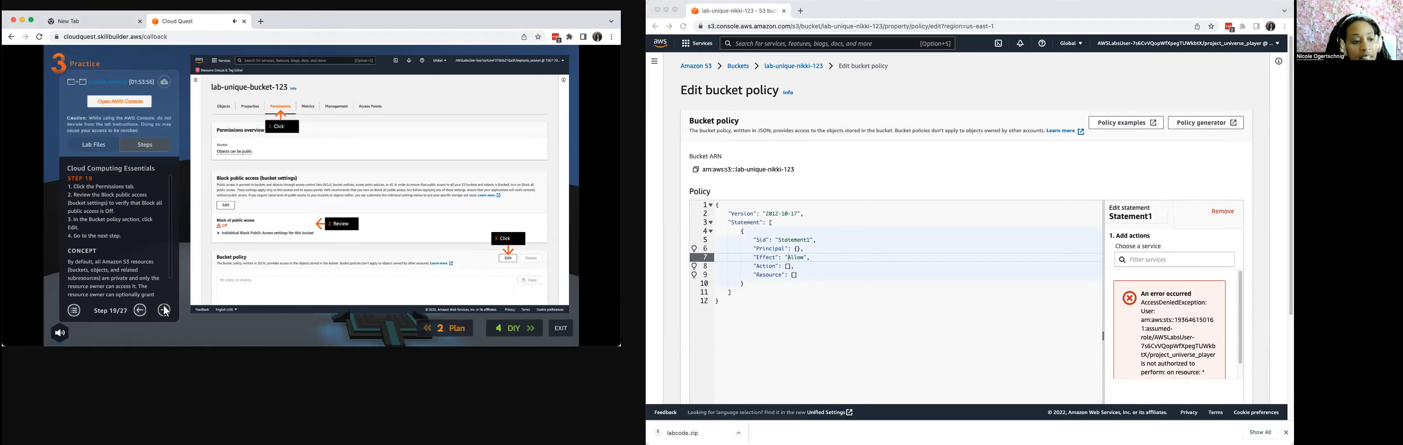
click(164, 309)
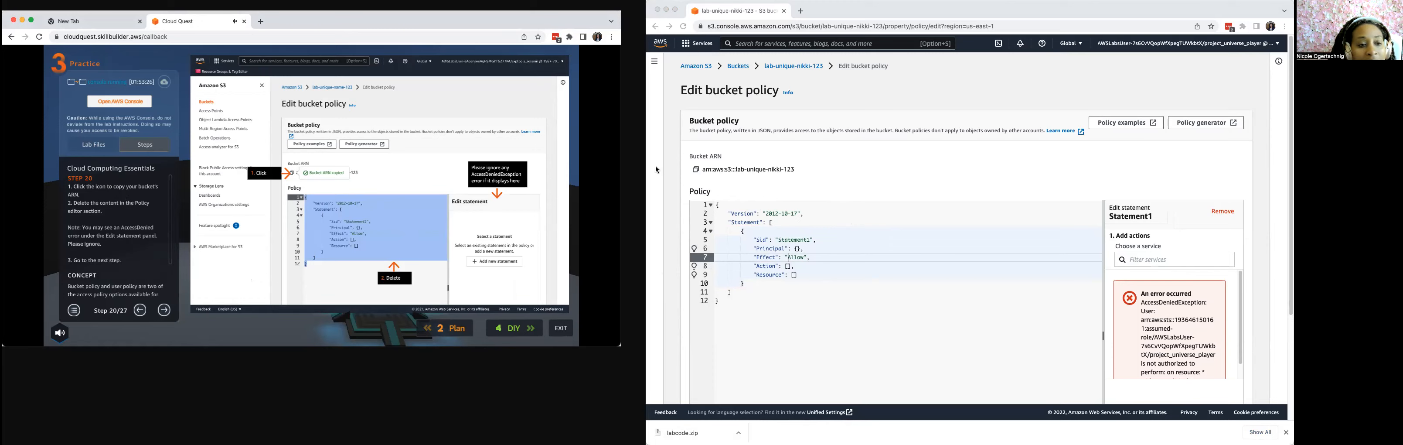
Step: Copy the bucket ARN from the bucket policy editing page
click(682, 174)
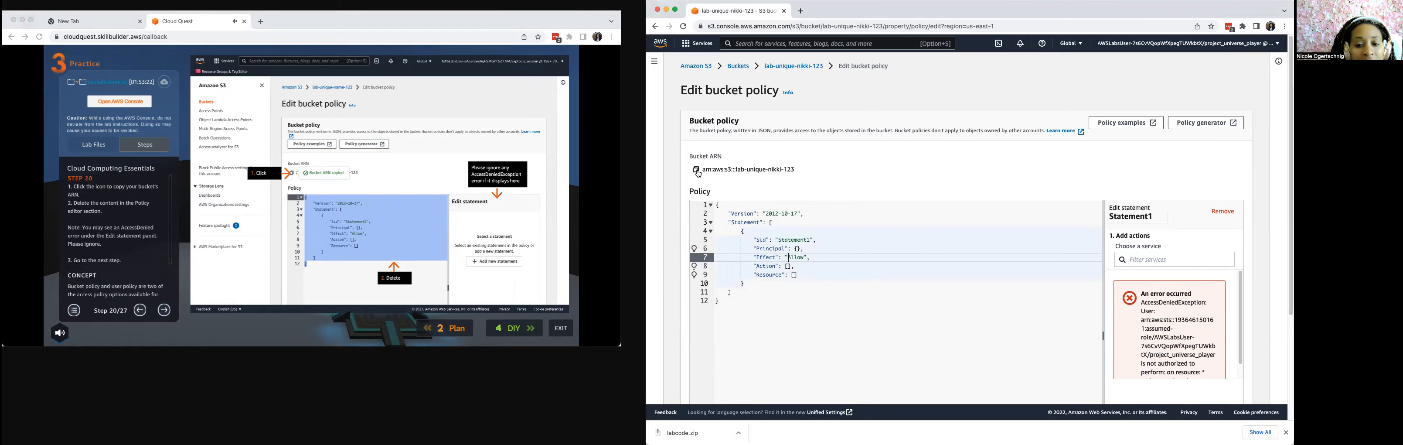
click(696, 170)
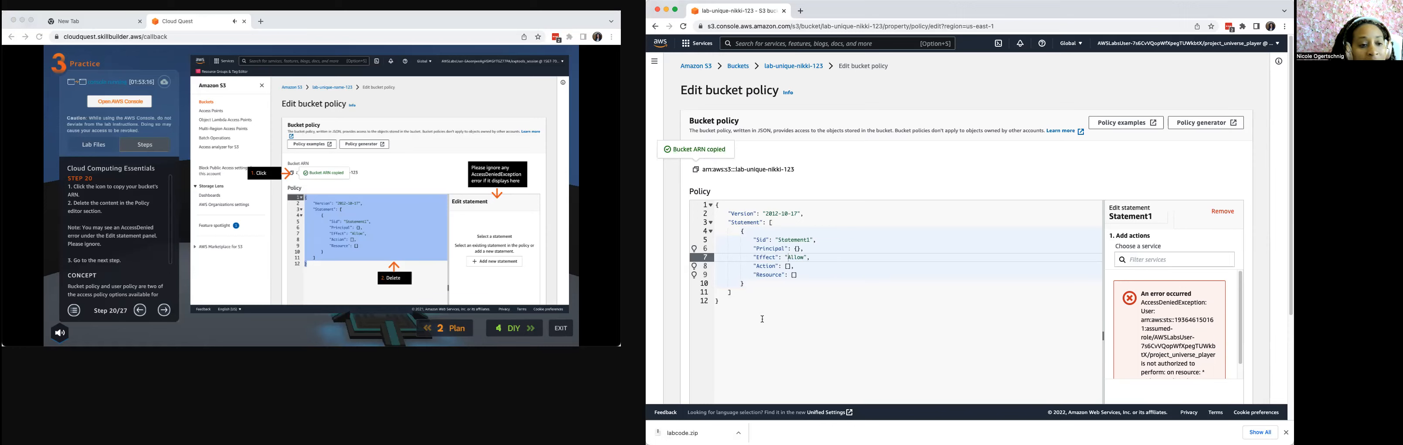
Step: Delete all default content from the policy editor and advance the lab guide to step 21
drag(772, 303, 710, 189)
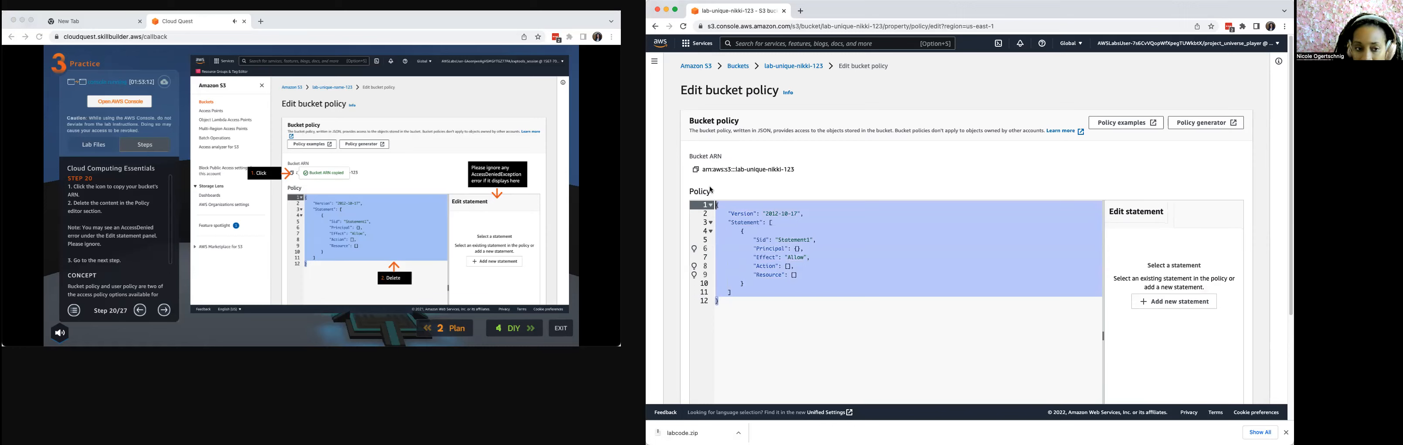
key(BackSpace)
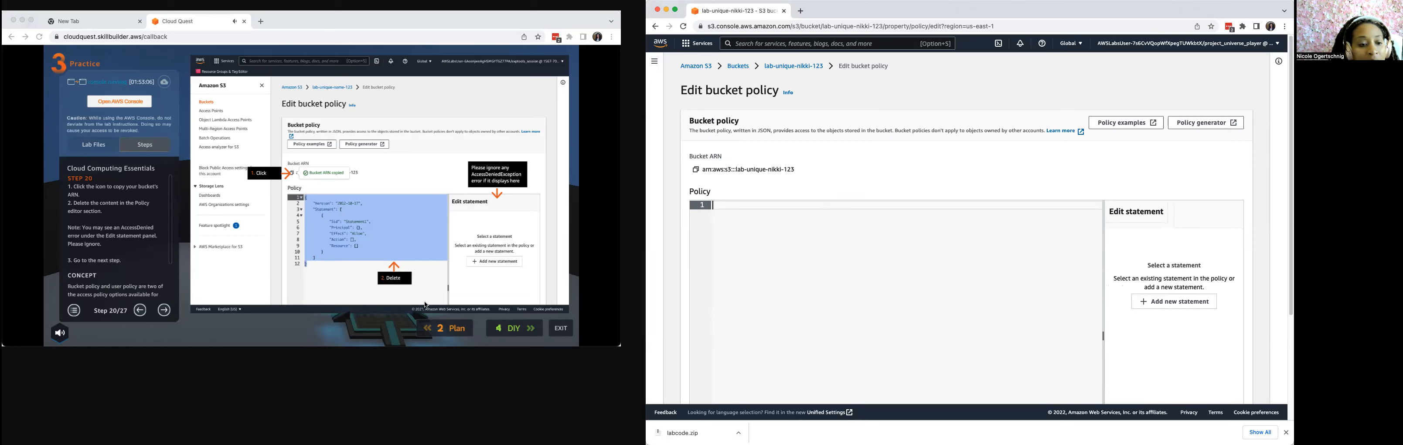
click(163, 315)
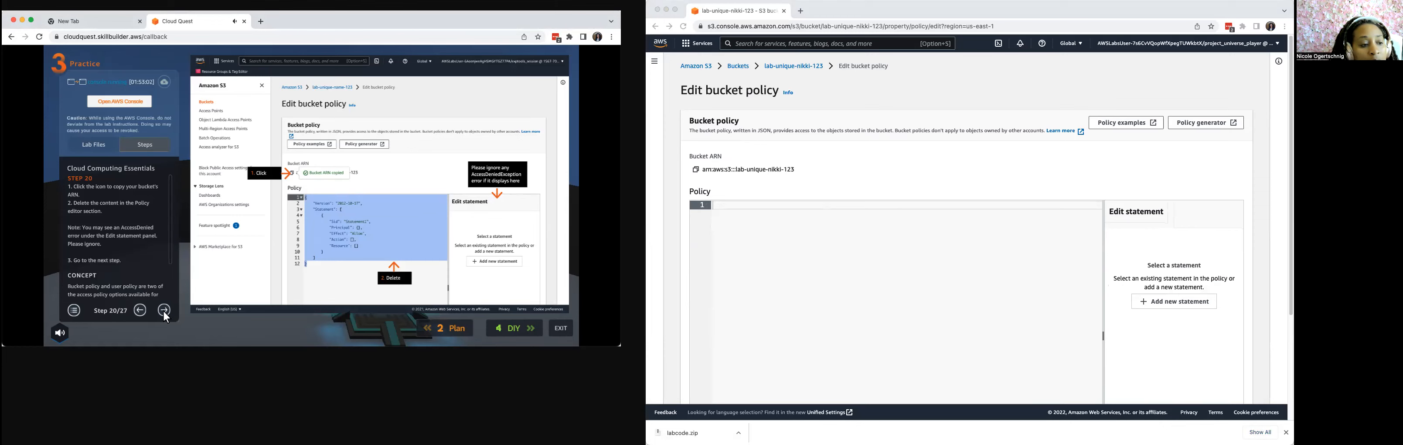
click(164, 311)
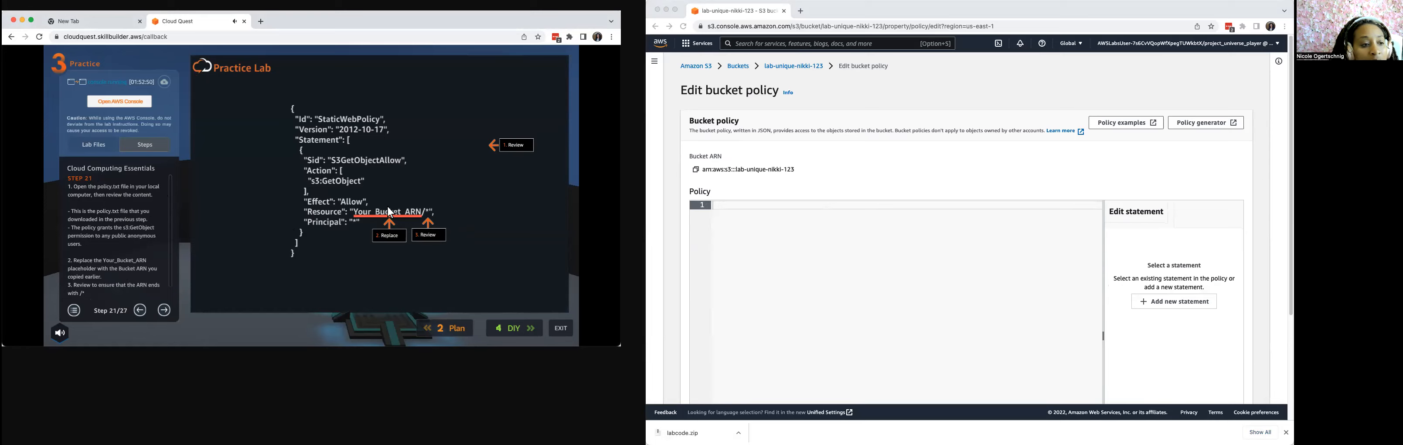
click(722, 206)
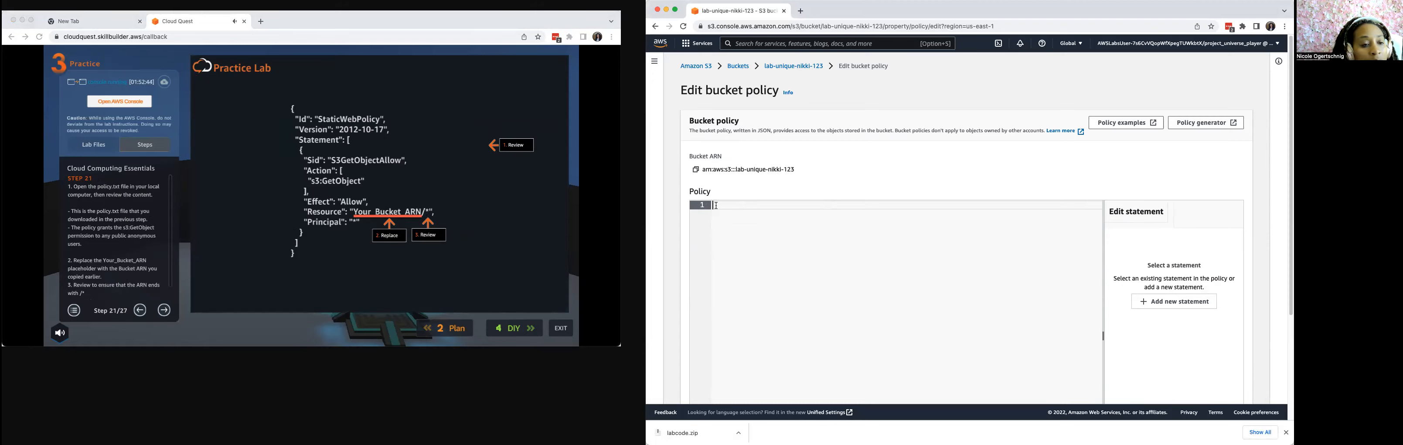
right_click(716, 205)
click(716, 205)
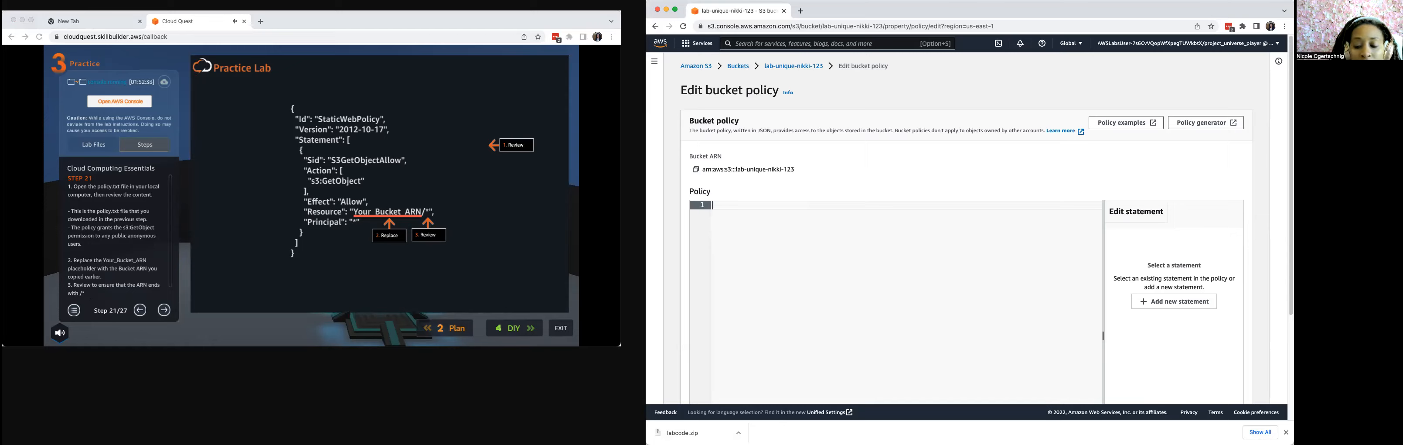
click(506, 188)
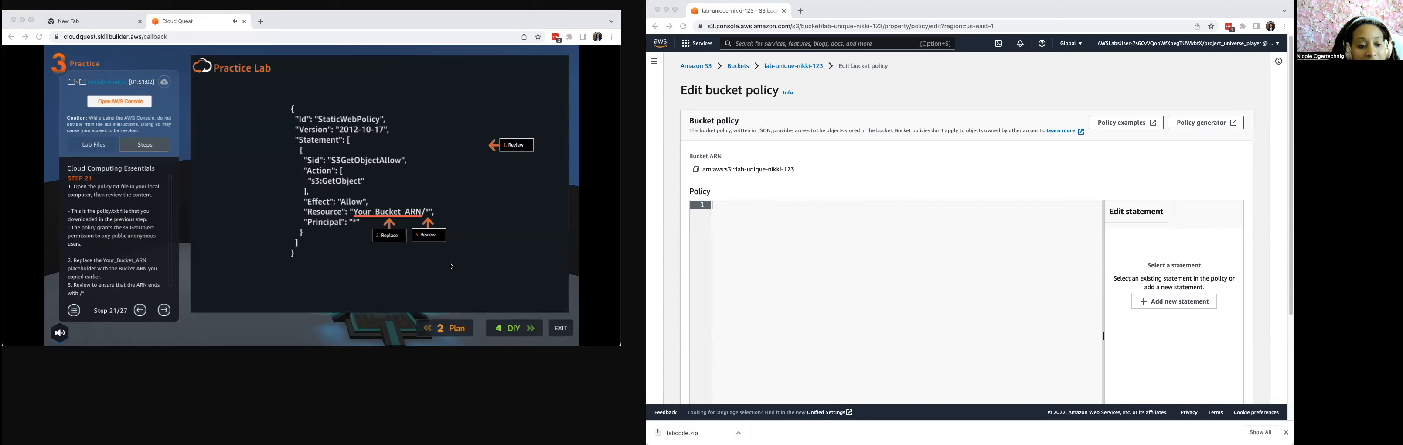
Step: Copy the bucket ARN again and advance the lab guide to step 22
click(165, 316)
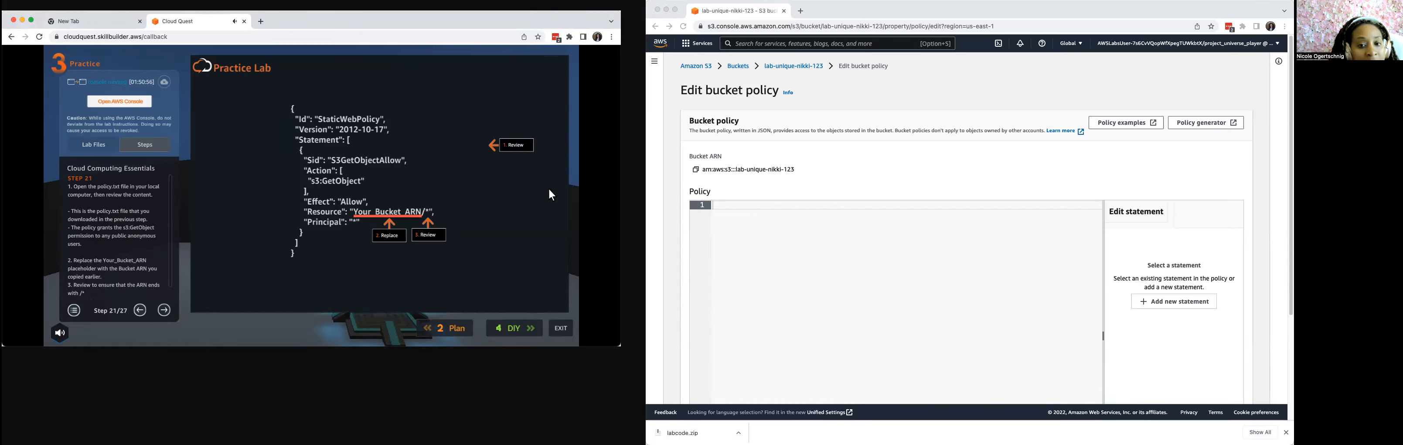
click(721, 165)
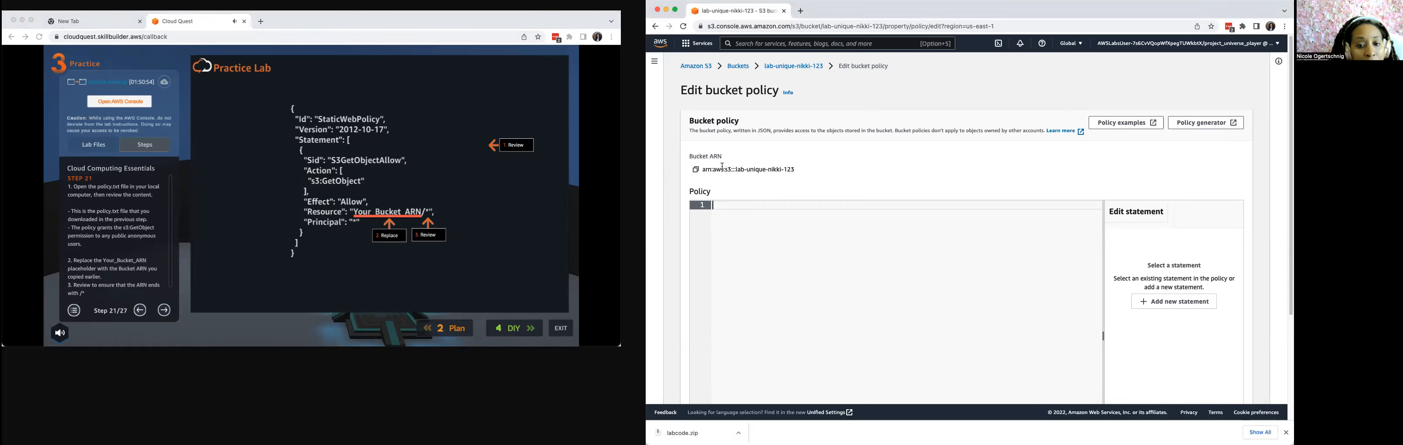
click(696, 169)
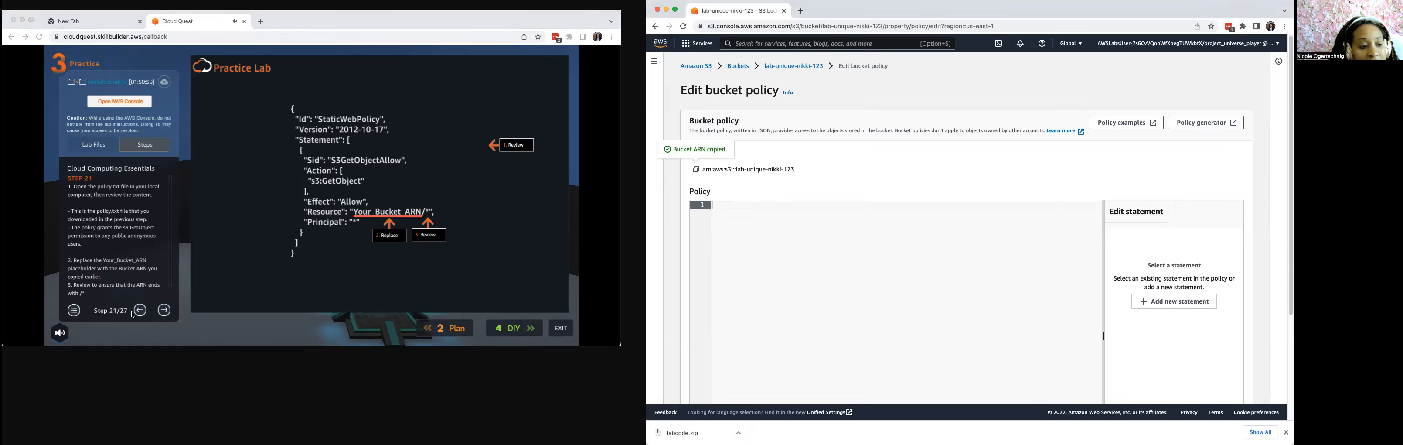
click(165, 313)
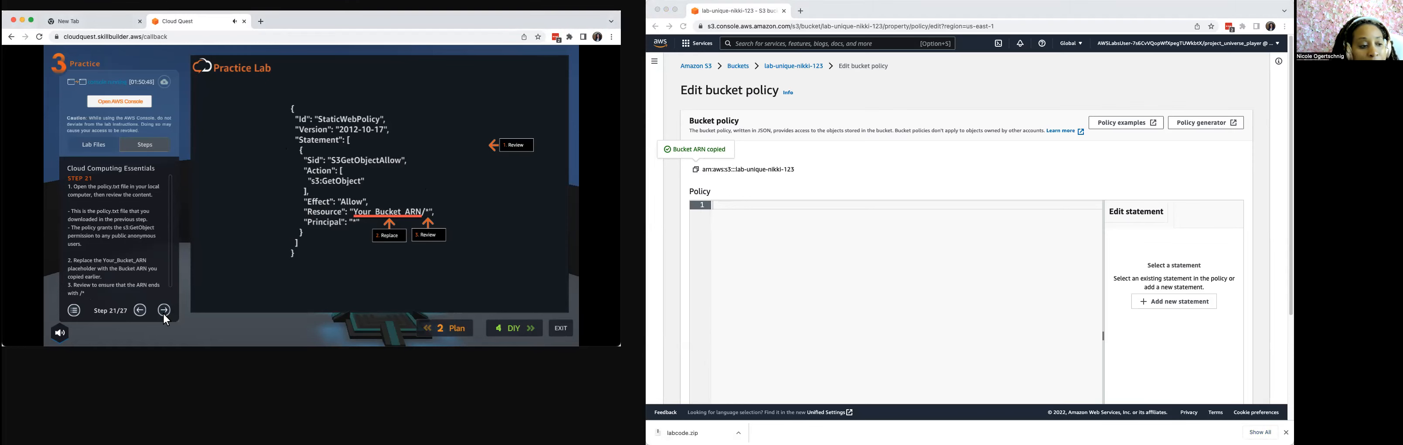
click(163, 311)
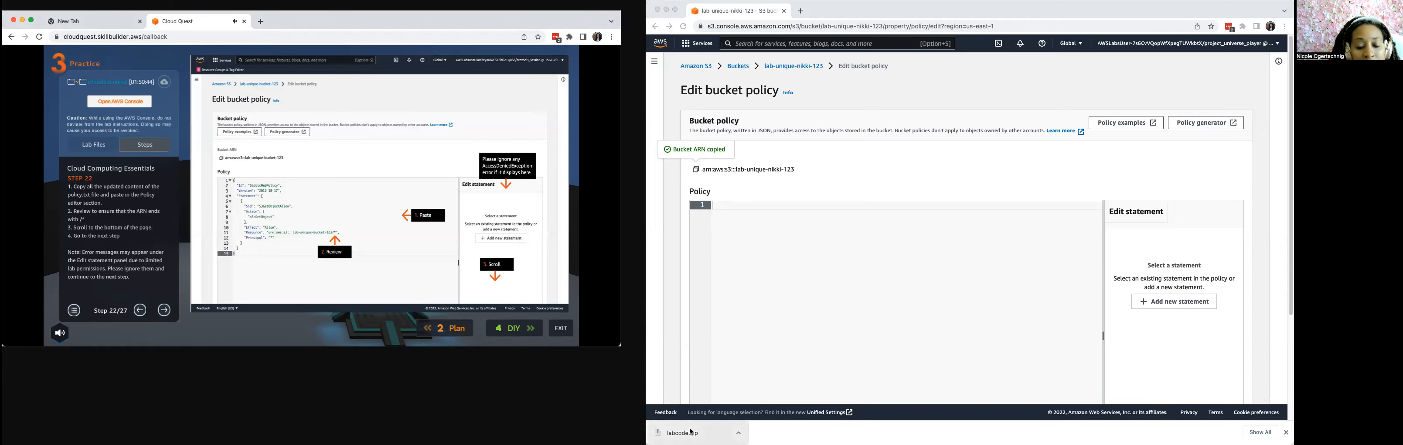
Step: Paste the StaticWebPolicy JSON, with the bucket ARN plus /* as its resource, into the policy editor and advance the lab guide to step 23
click(752, 331)
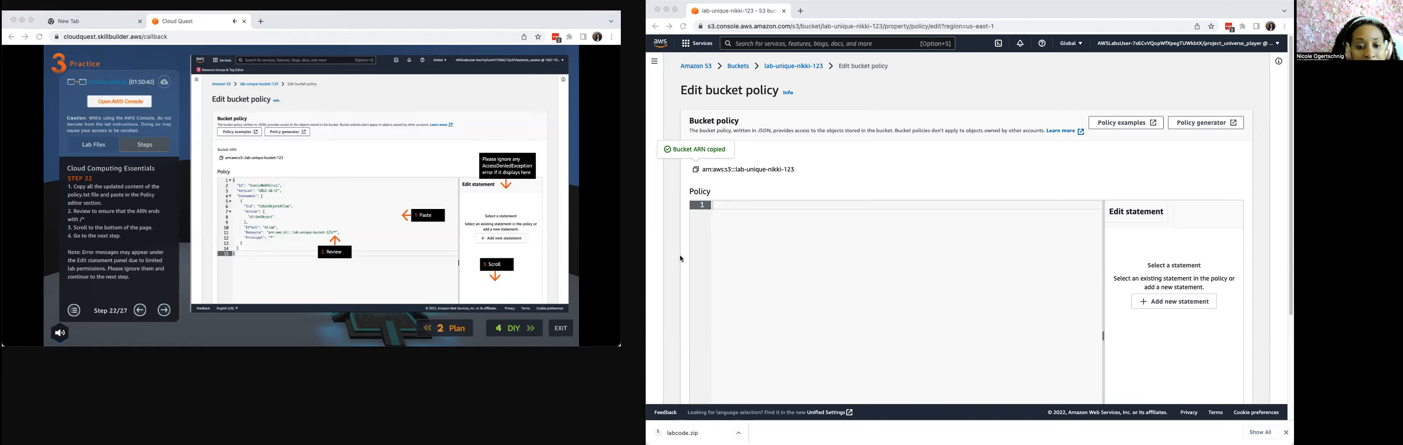
click(1010, 325)
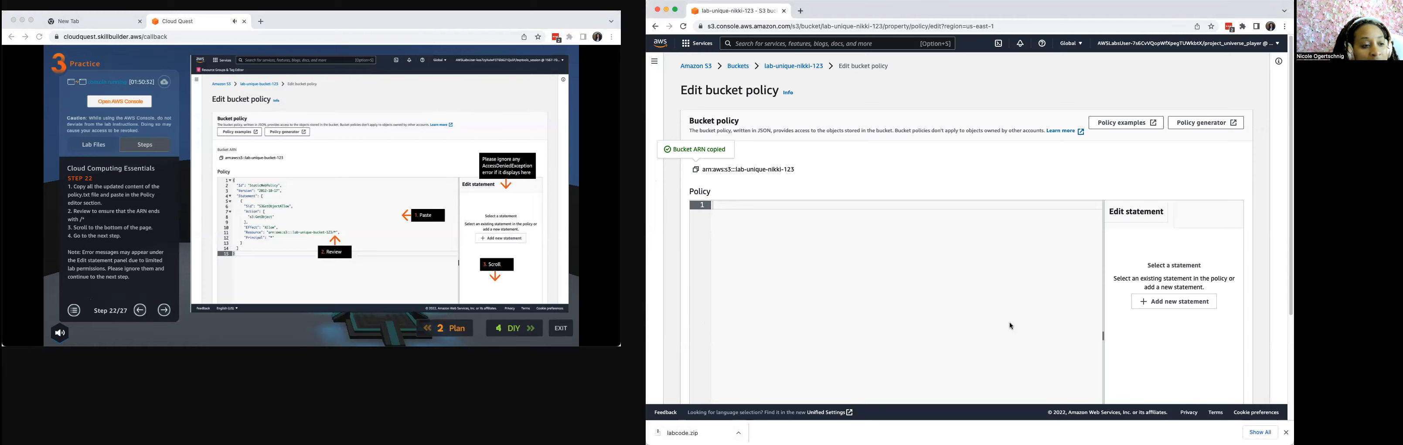
right_click(713, 208)
click(737, 269)
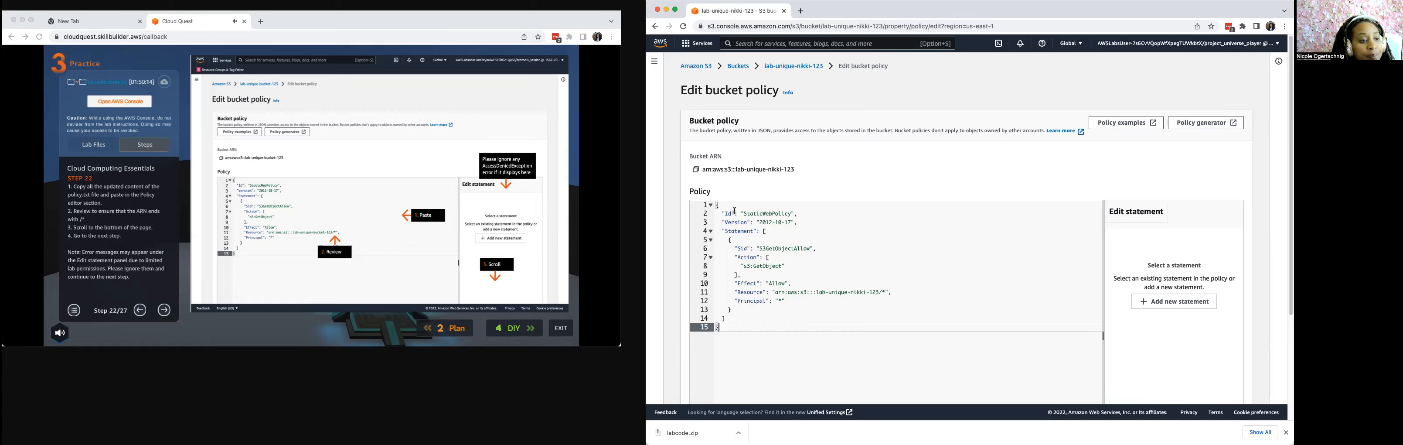
click(164, 314)
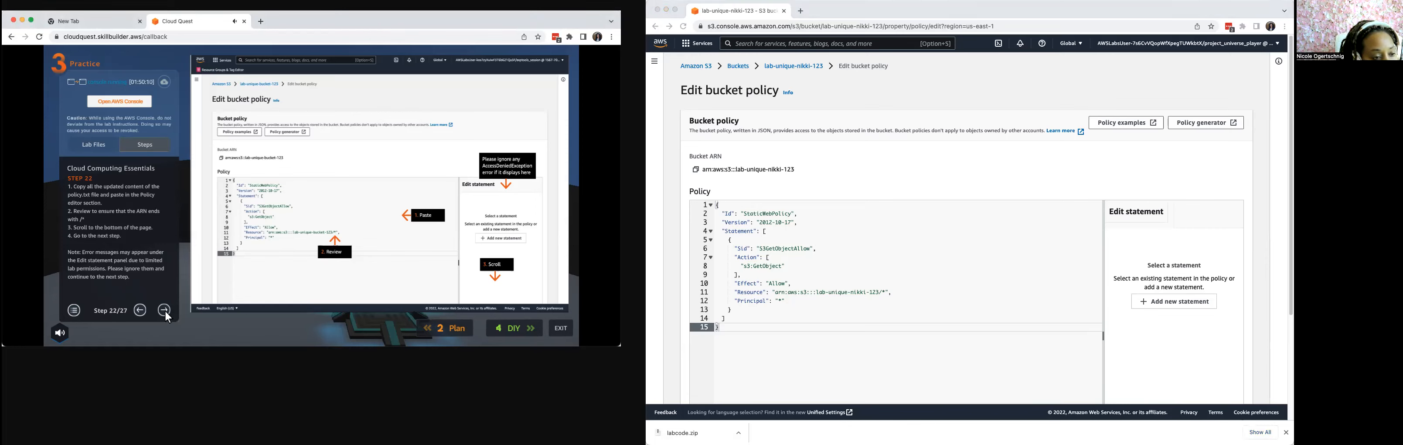
click(165, 312)
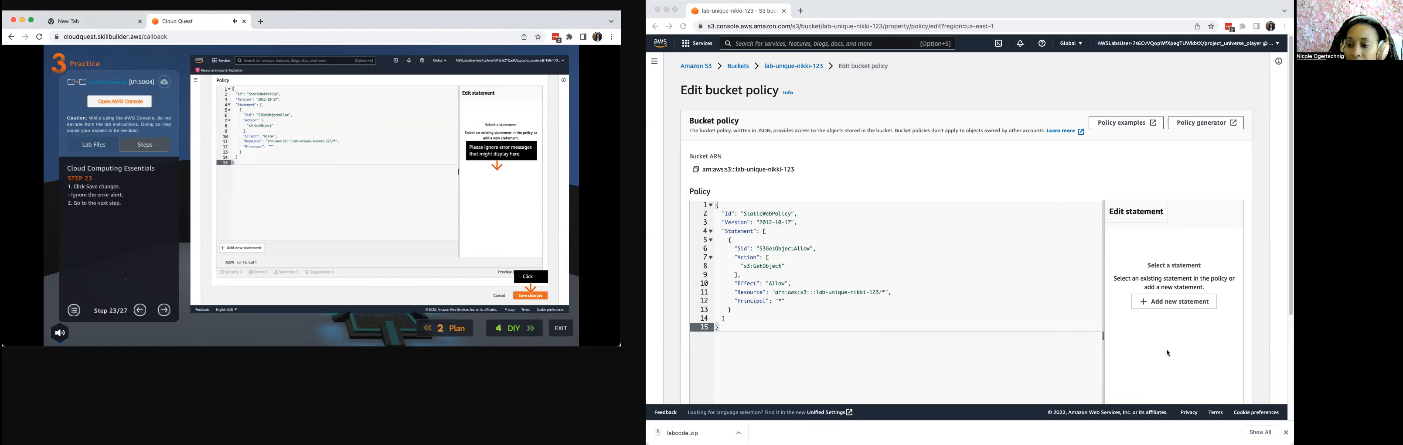
Step: Save the bucket policy changes and advance the lab guide to step 24
scroll(1169, 352, down, 5)
click(1211, 391)
click(1211, 389)
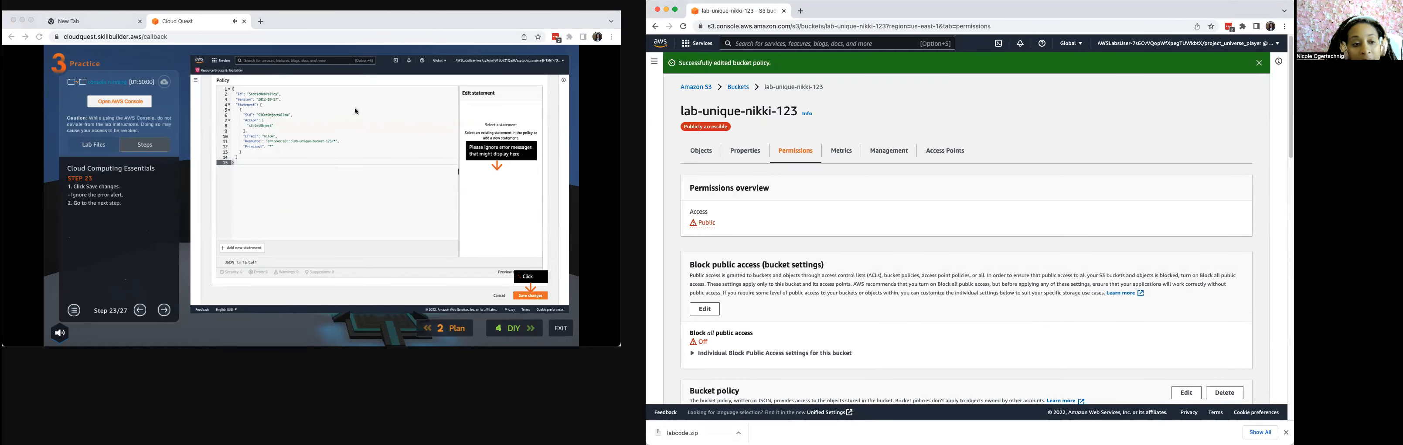
click(163, 310)
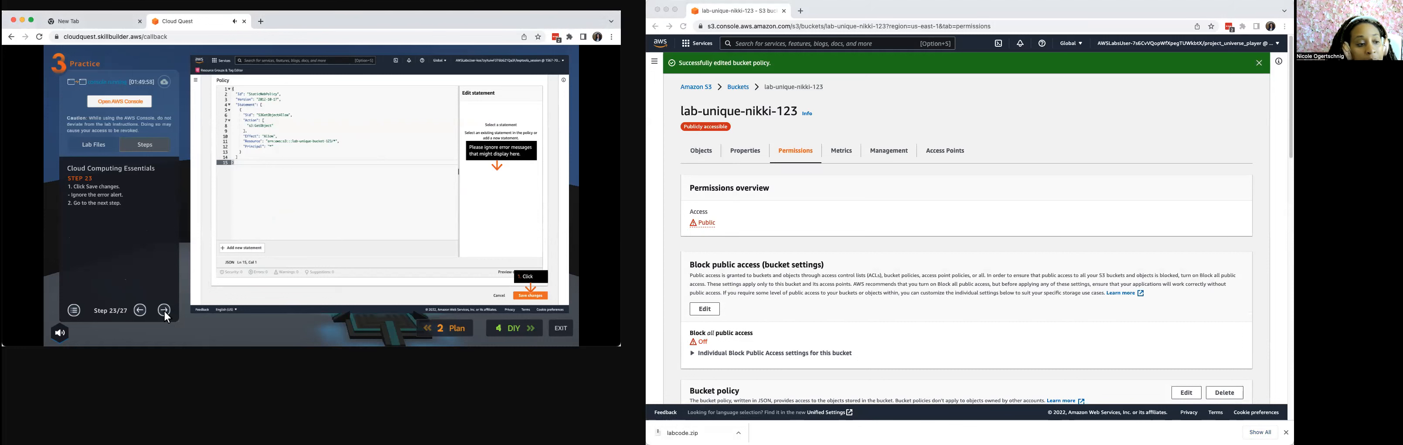
click(163, 309)
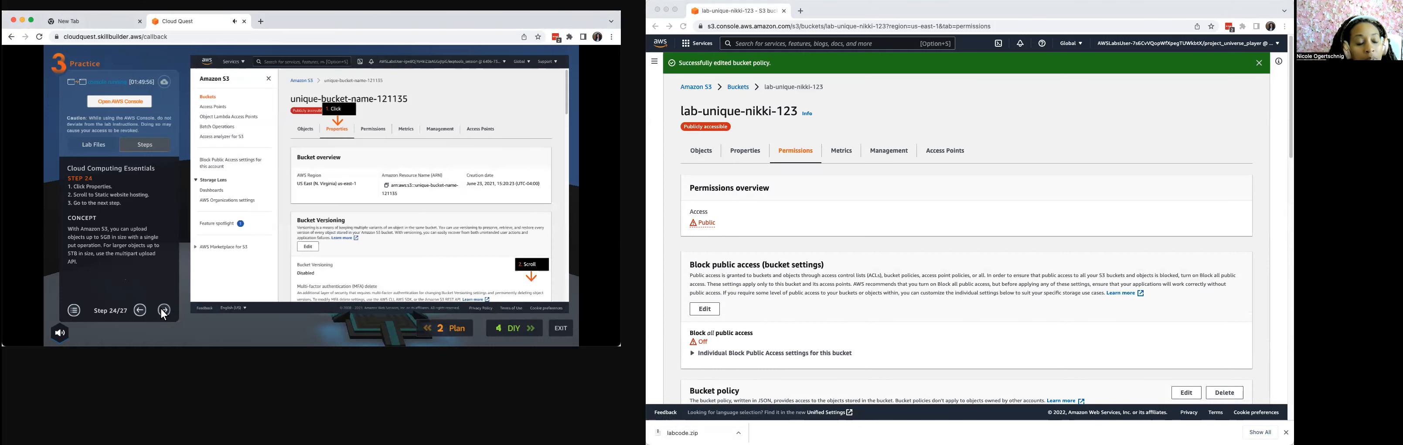
Step: Show the static website hosting section in the bucket's properties and advance the lab guide to step 25
click(751, 155)
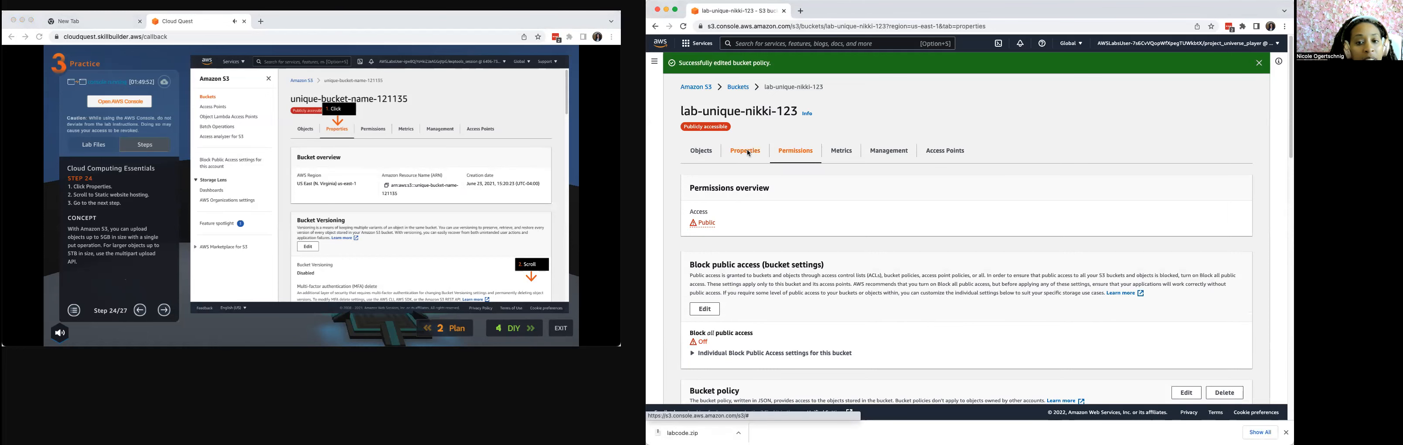
click(748, 153)
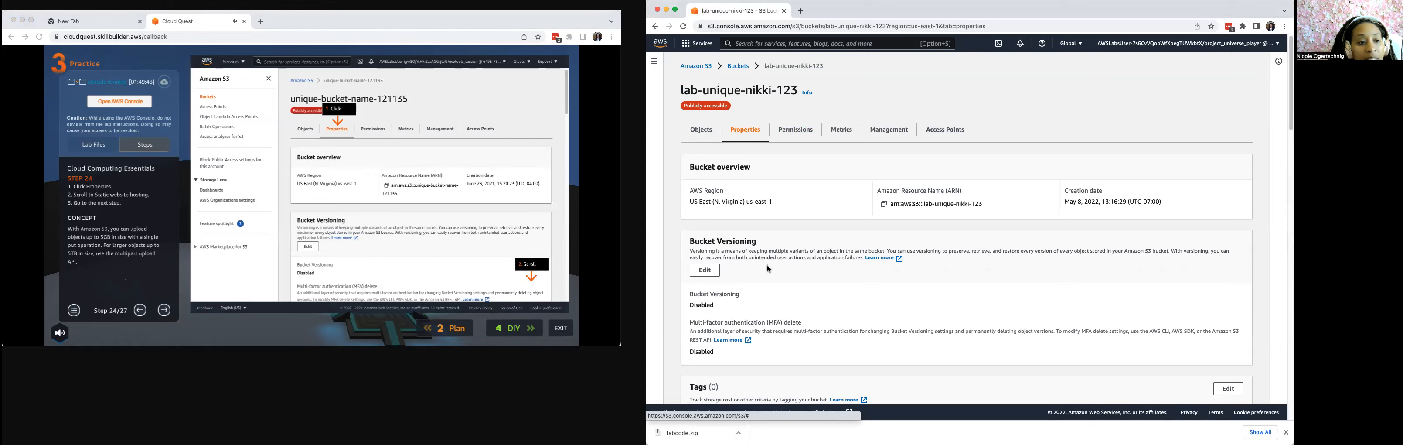
scroll(768, 265, down, 1)
scroll(768, 269, down, 10)
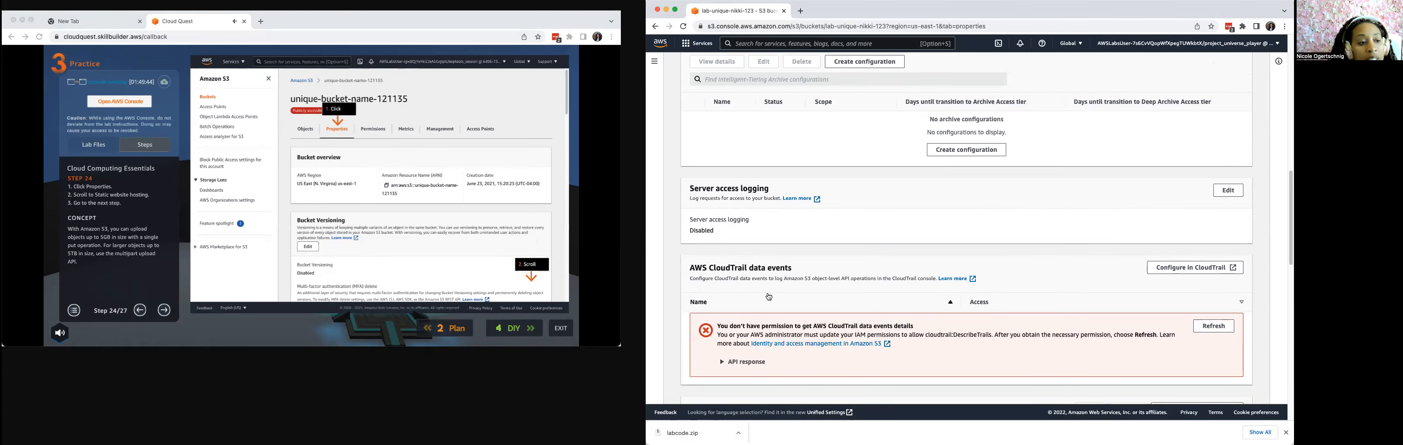
scroll(767, 293, down, 2)
scroll(768, 292, down, 10)
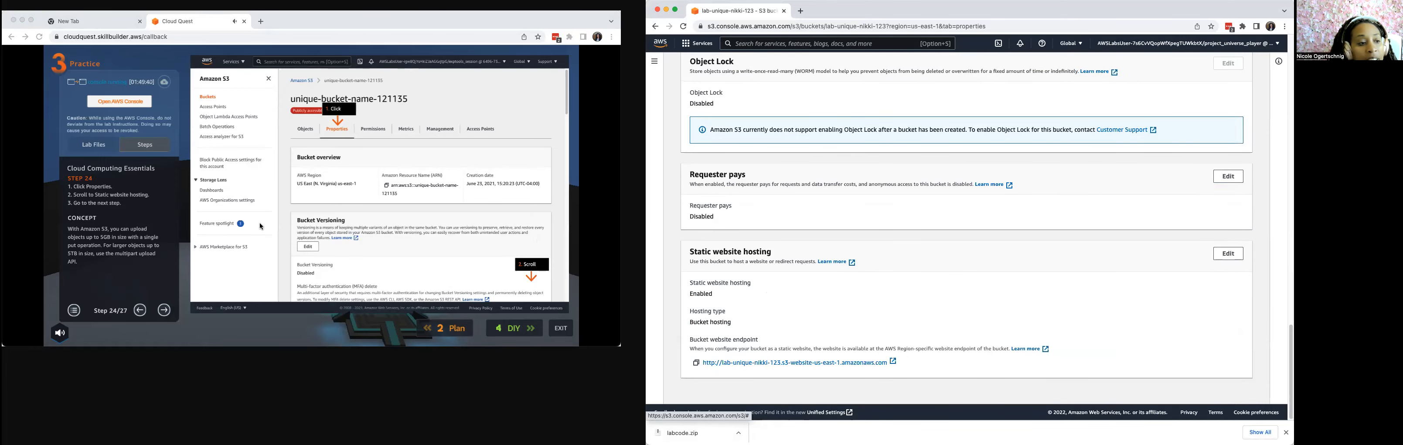
click(167, 312)
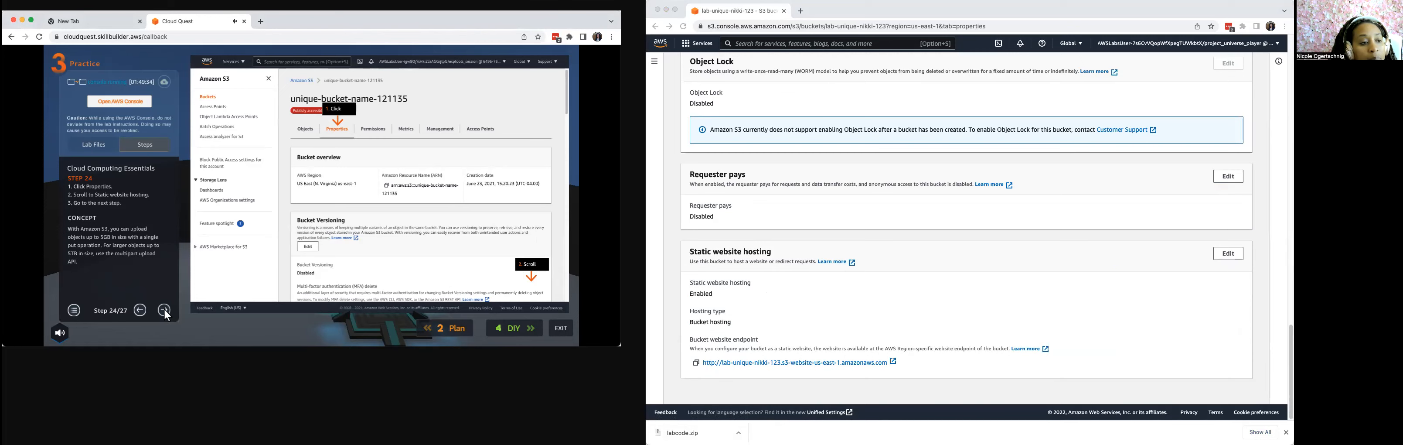
click(165, 310)
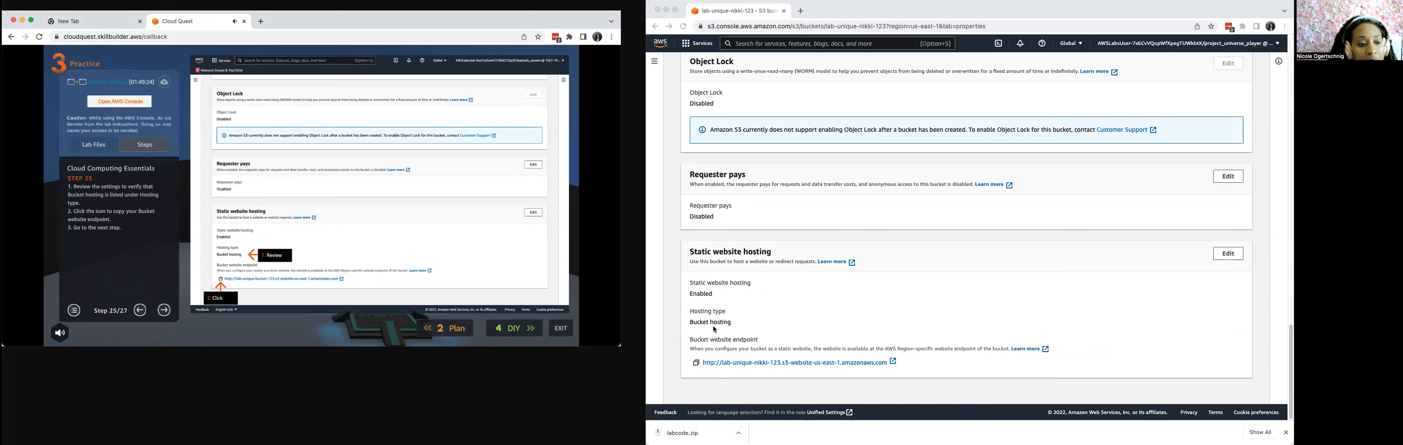
Step: Copy the bucket website endpoint and advance the lab guide to step 26
click(698, 364)
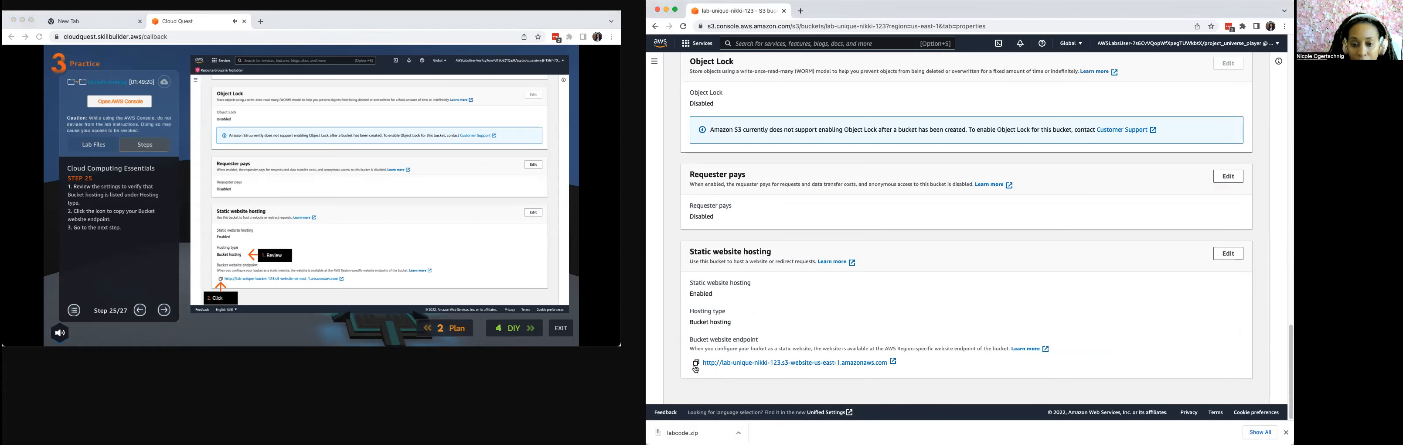
click(696, 363)
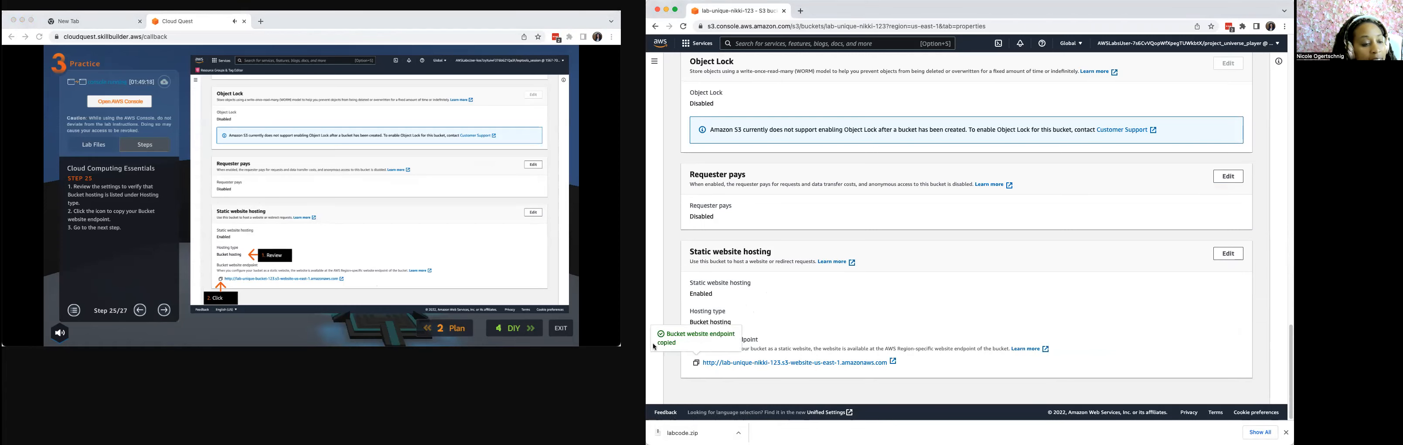
click(164, 316)
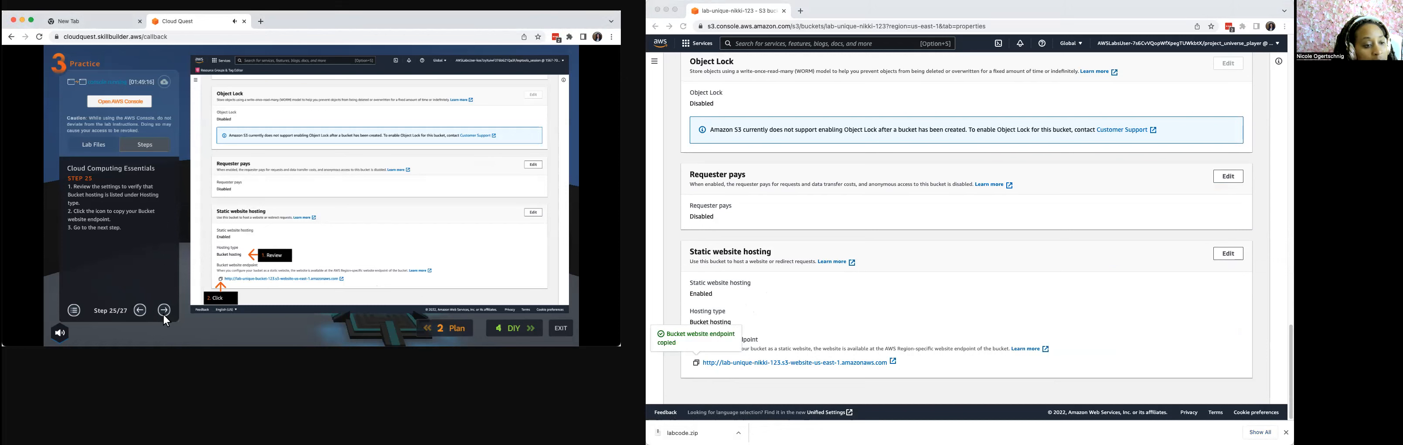
click(164, 310)
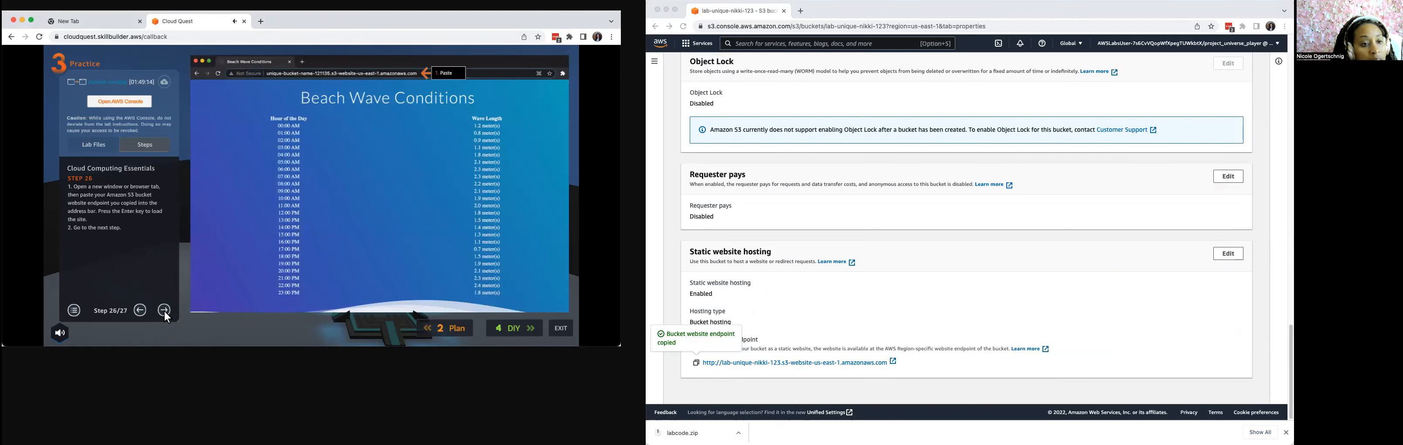
Step: Load the copied bucket website endpoint in a new browser tab
click(826, 14)
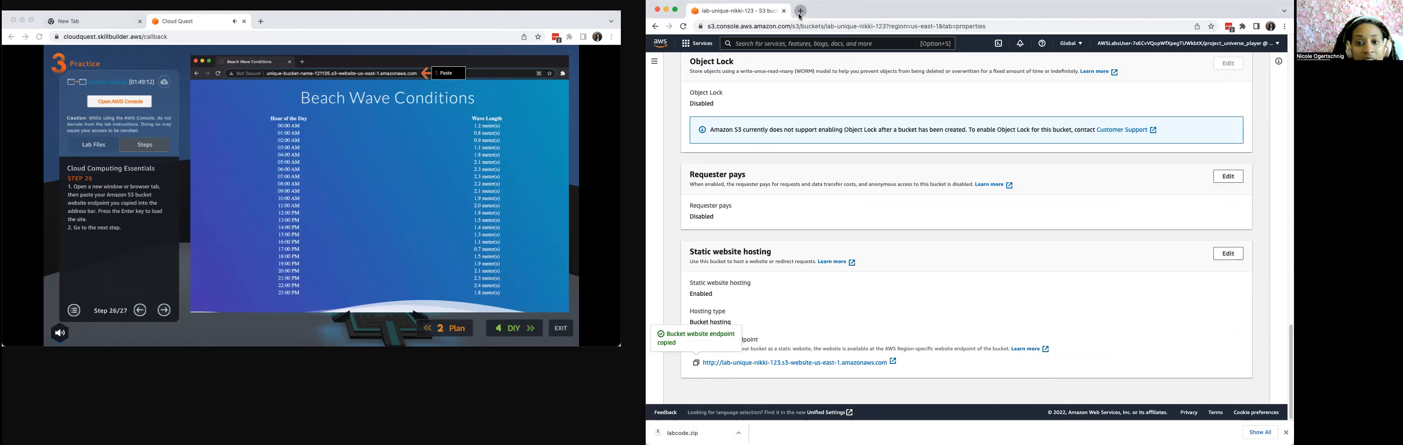
key(super+t)
right_click(765, 26)
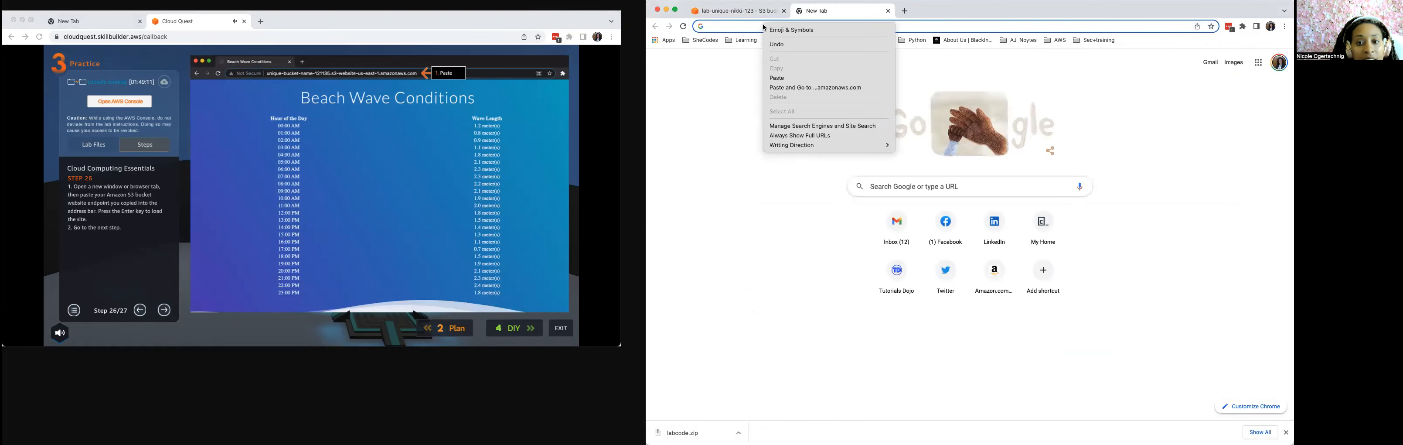
click(781, 79)
key(Return)
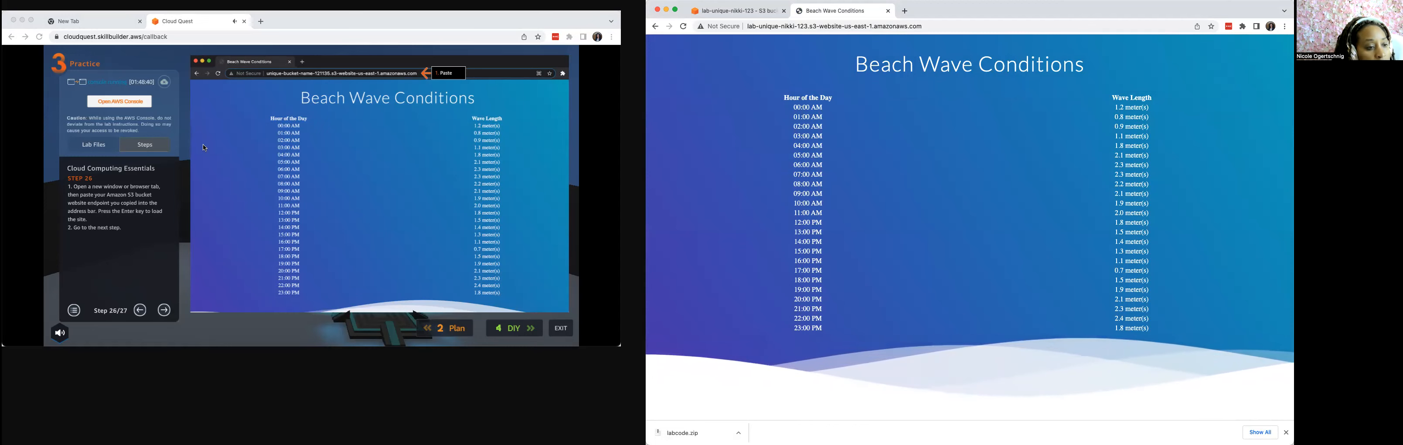
Step: Advance the lab guide to step 27 and go on to the DIY section with its bucket name validation form
click(163, 312)
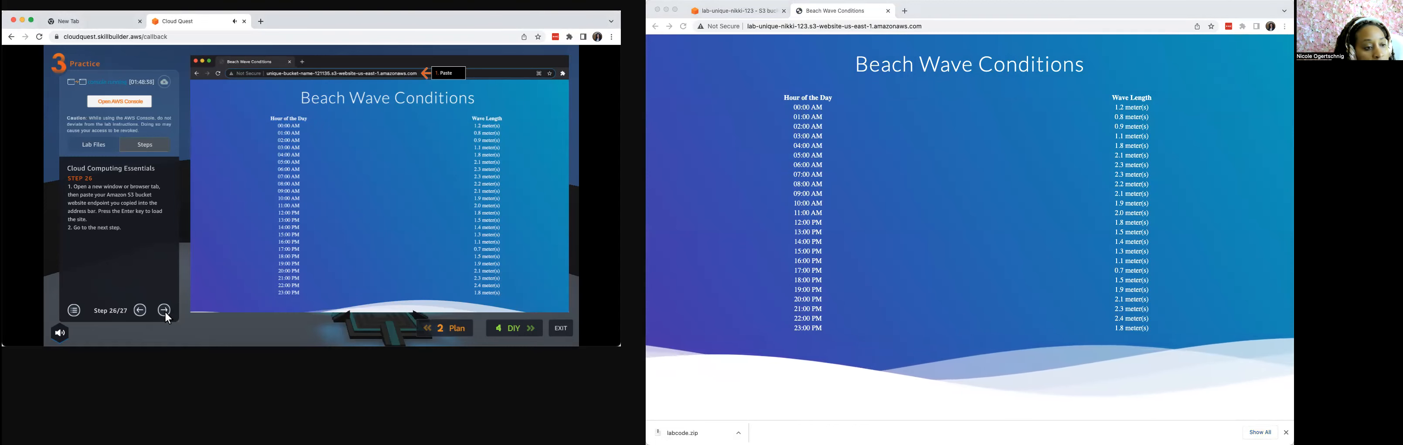
click(163, 312)
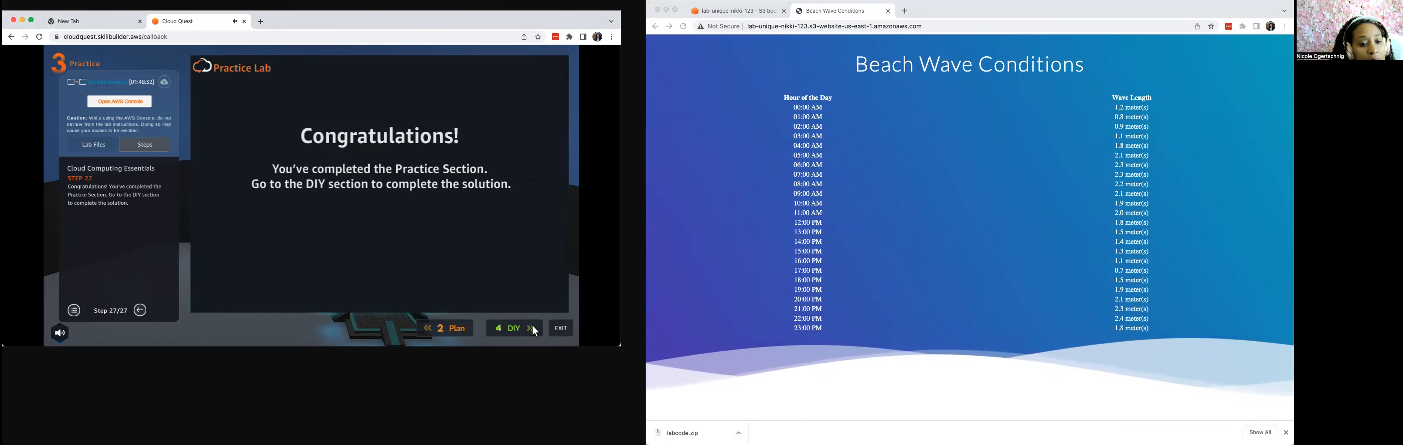
click(517, 327)
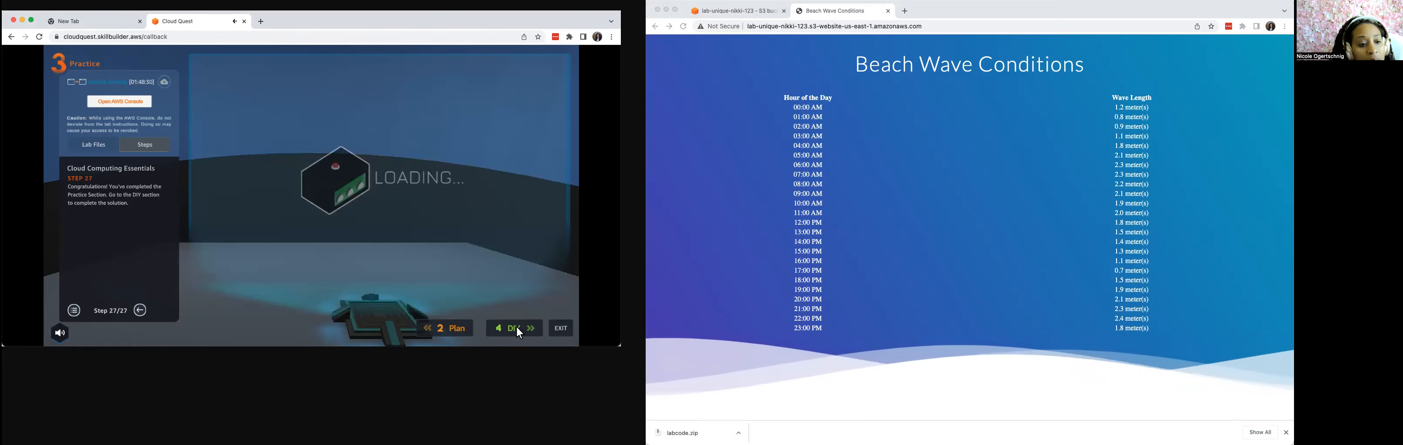
click(273, 103)
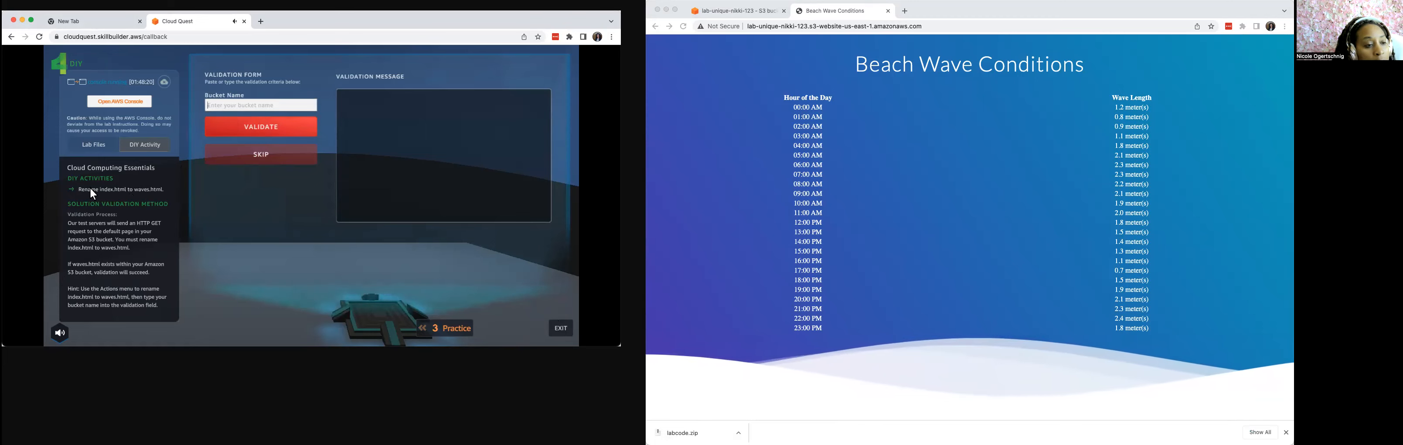
click(217, 106)
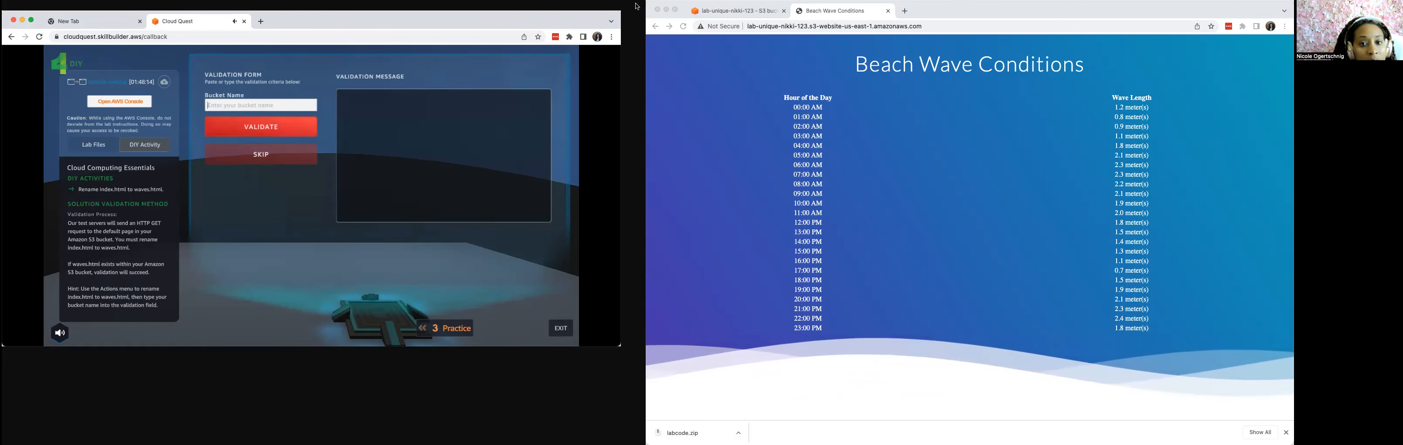
Step: Return to the bucket in the S3 console and show its list of objects
click(761, 10)
scroll(758, 196, up, 20)
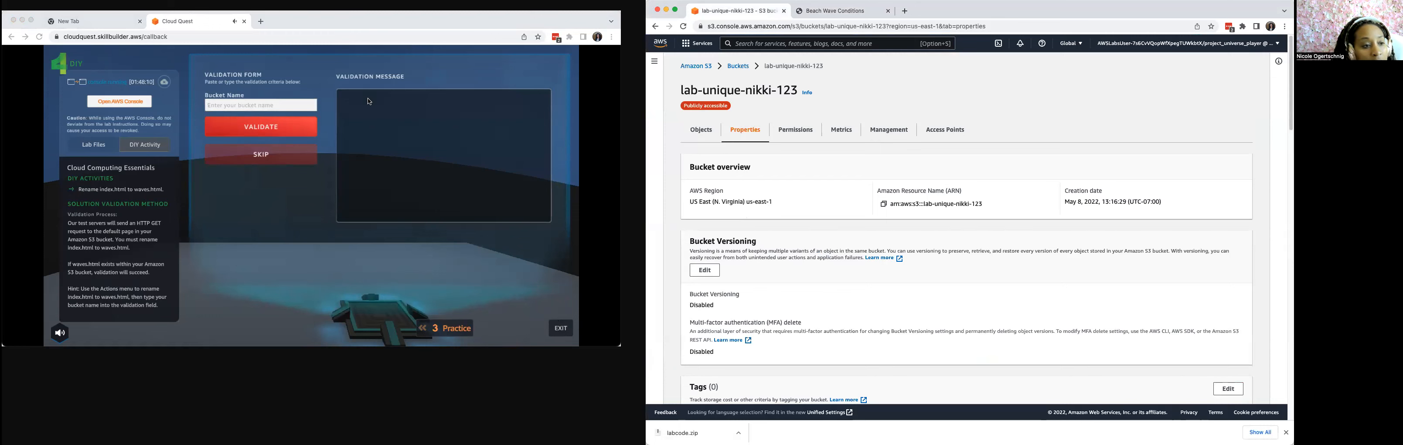
click(243, 108)
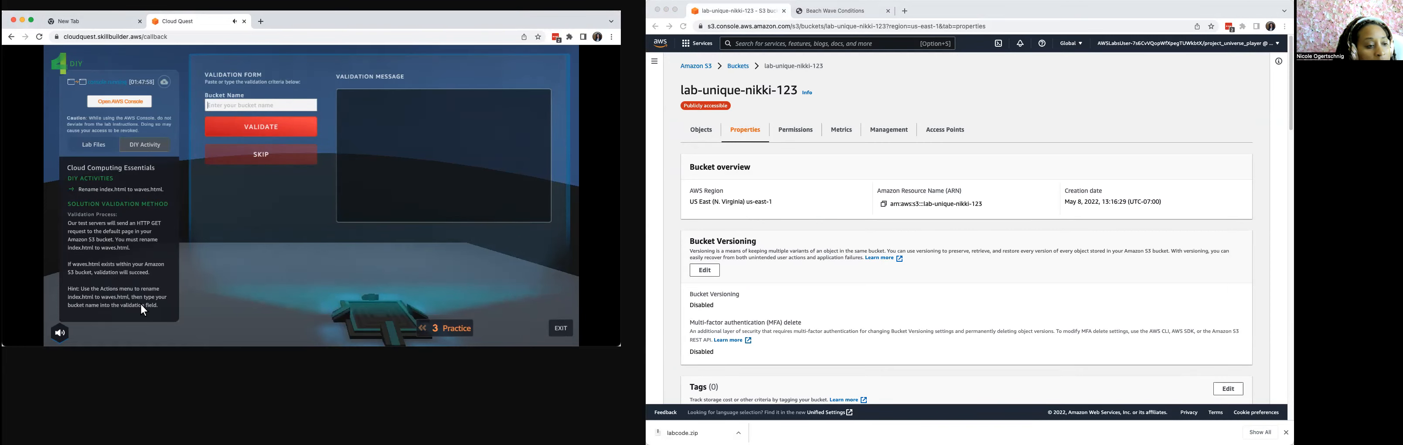
scroll(746, 248, down, 5)
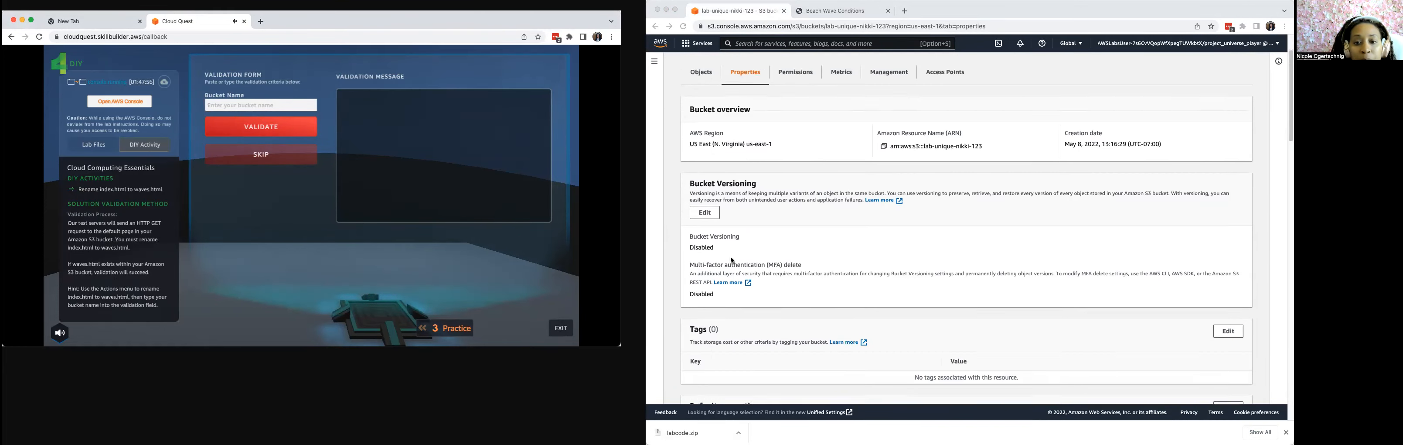
scroll(722, 236, up, 10)
click(701, 130)
right_click(735, 264)
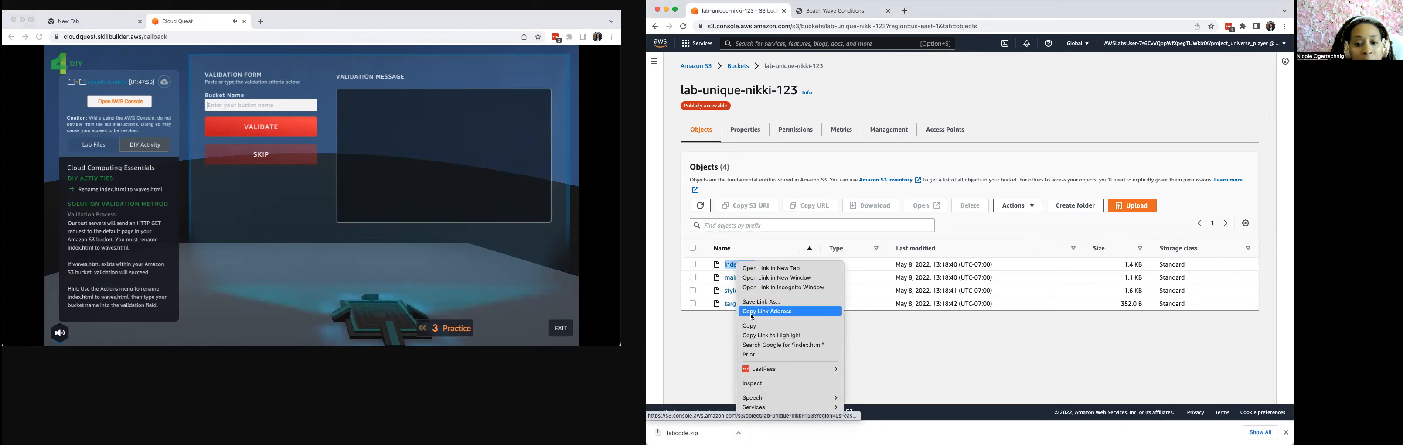
click(702, 332)
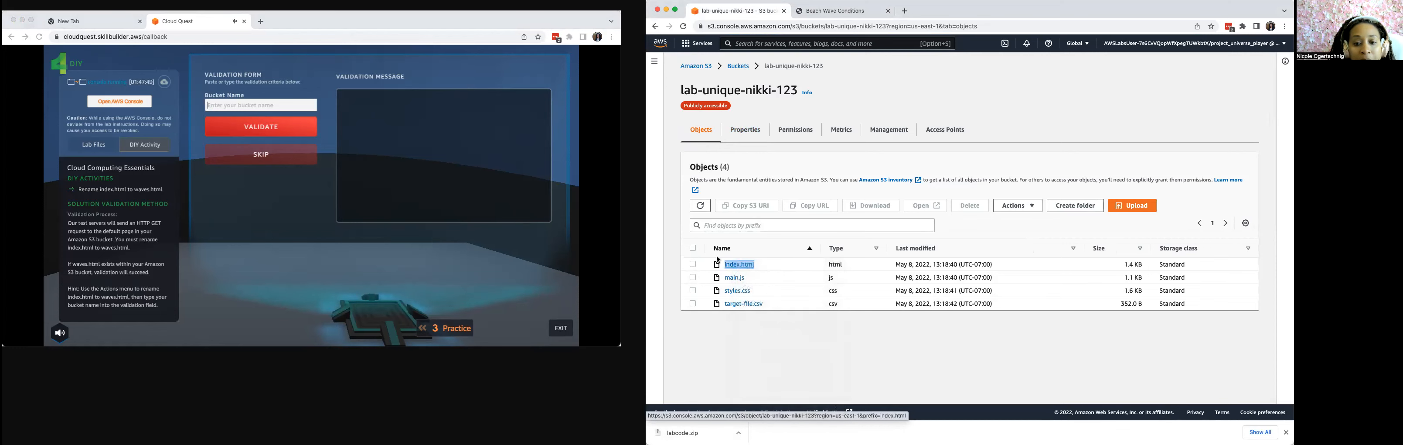
Step: Rename the bucket object index.html to wave.html and save the change
click(693, 265)
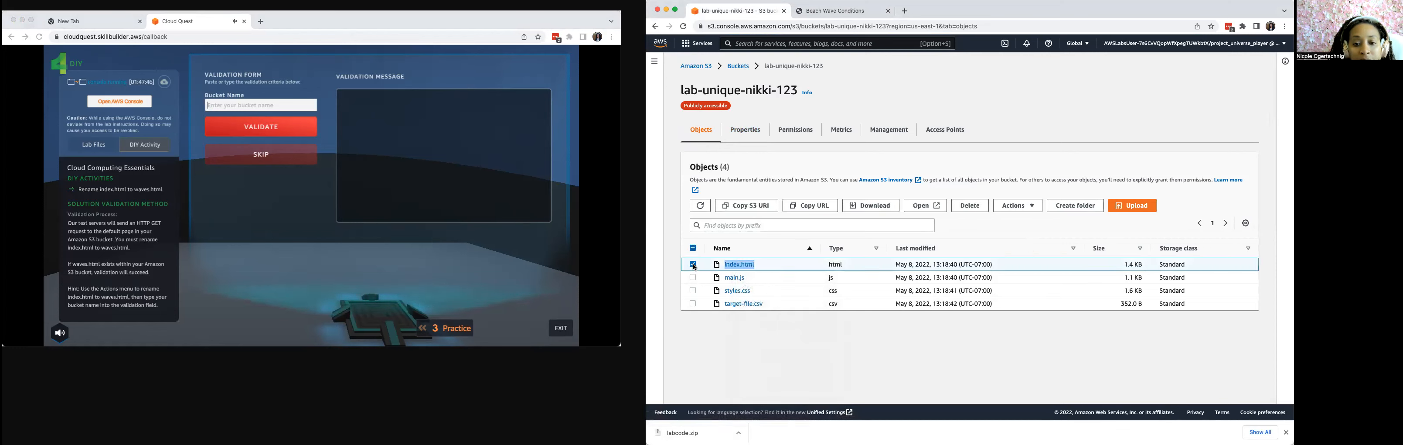
click(1017, 205)
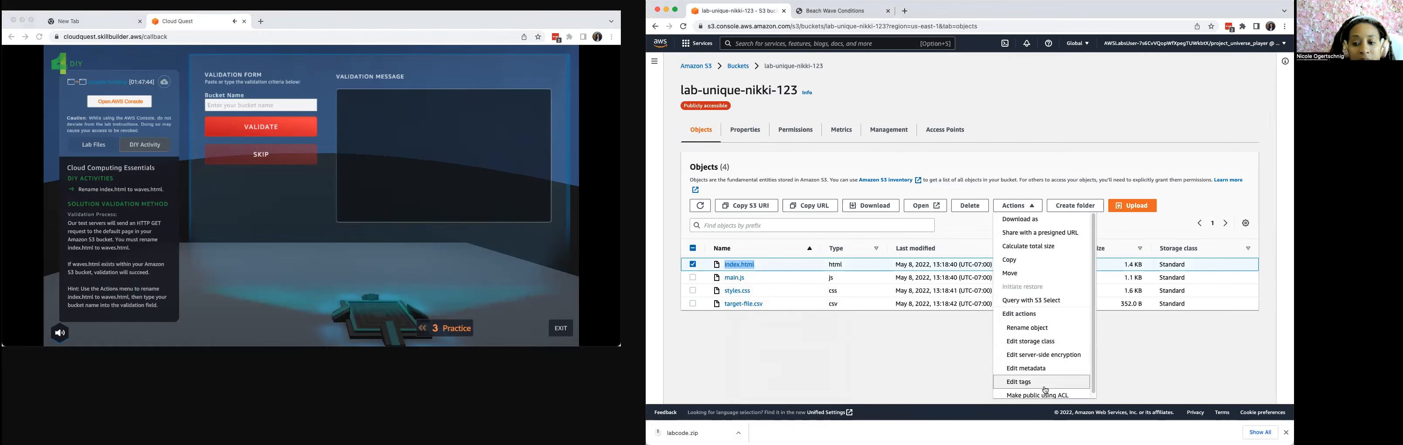
click(1029, 327)
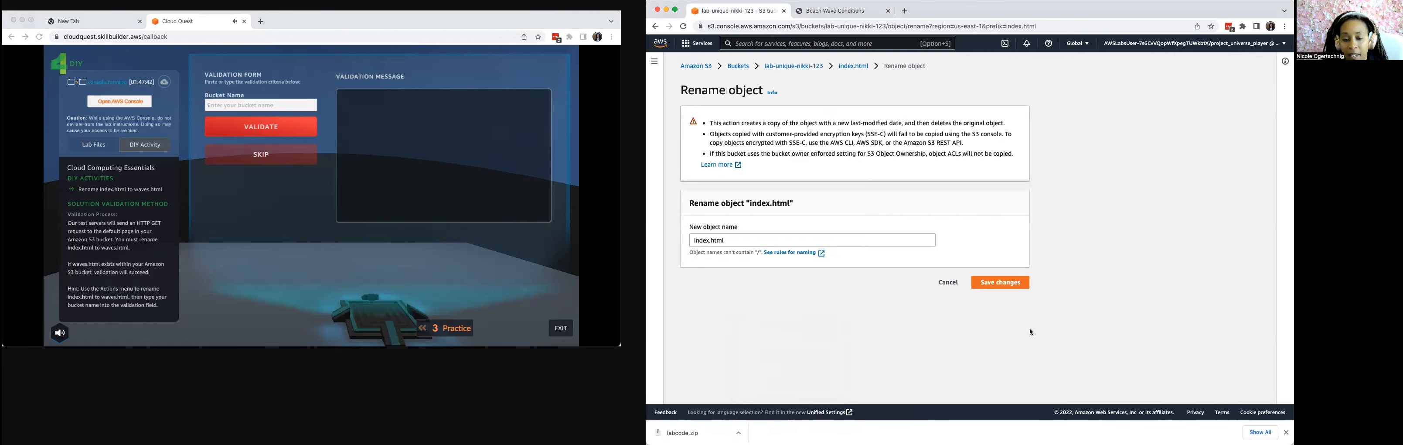
double_click(707, 238)
text(wave)
click(1000, 283)
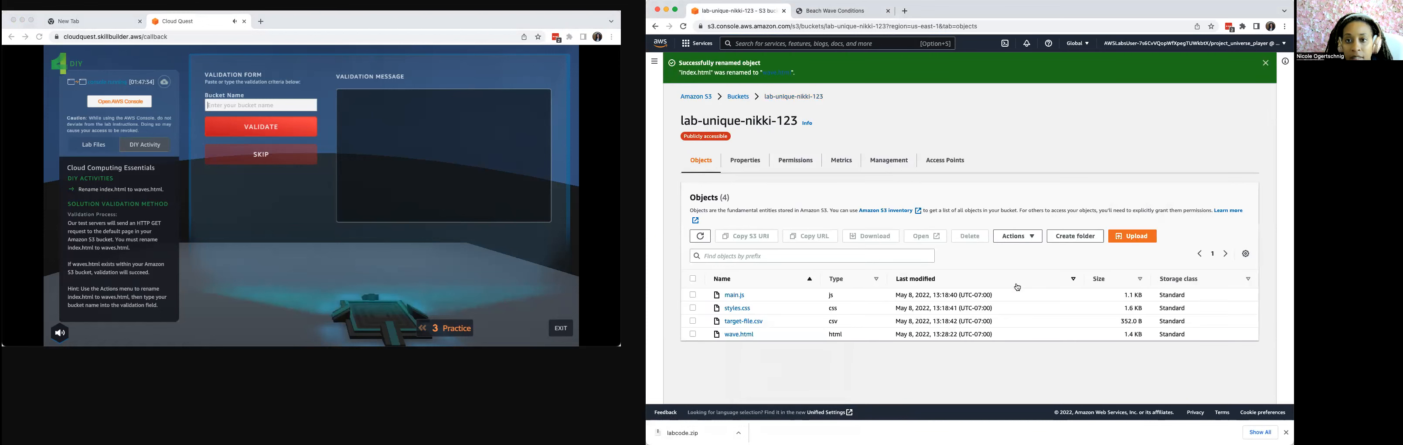
Step: Reload the hosted website and examine the static website hosting section in the bucket's properties
click(838, 10)
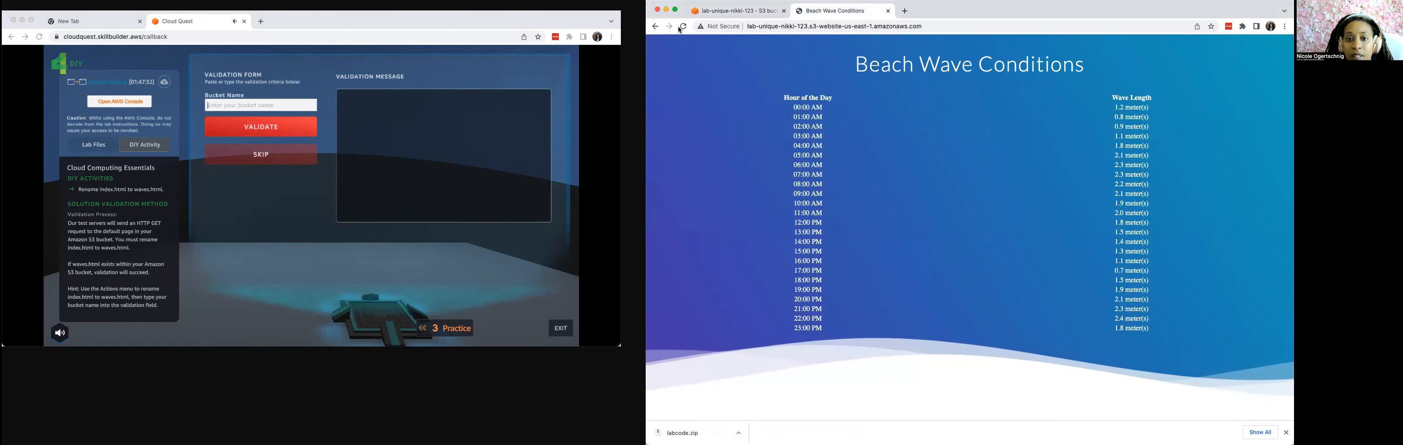
click(683, 27)
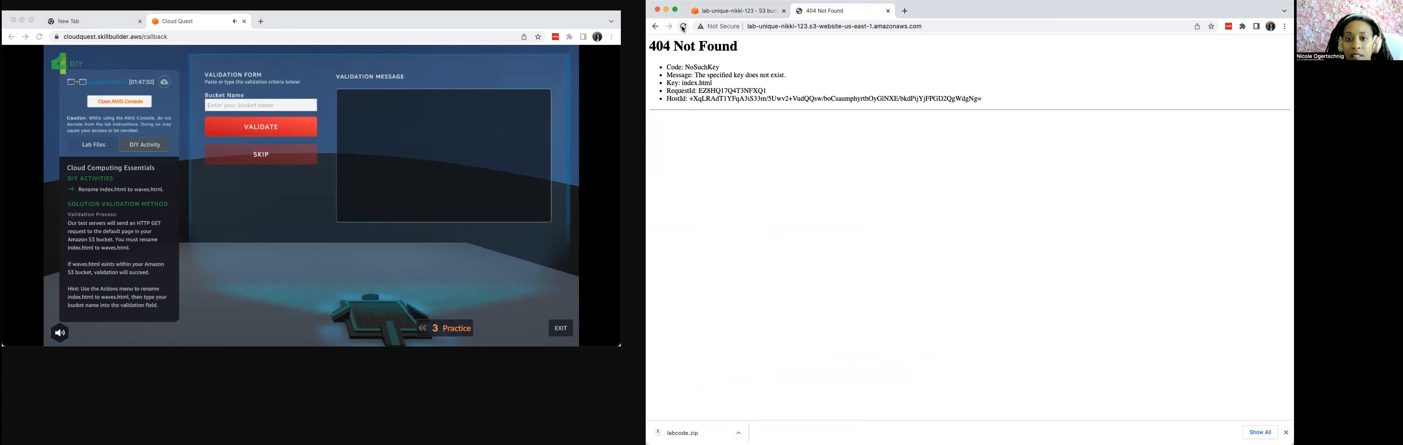
click(735, 12)
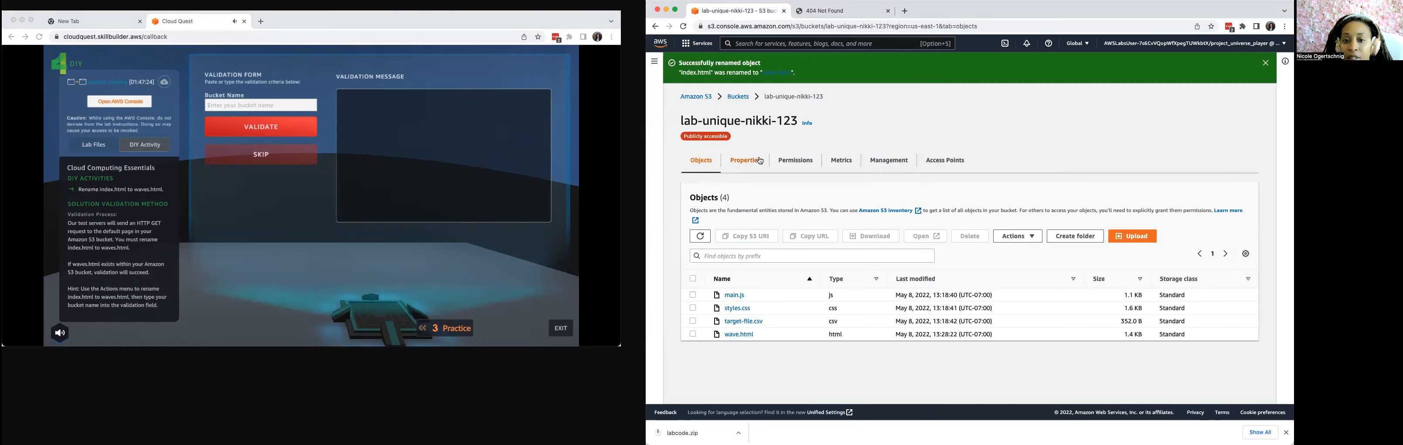
click(741, 164)
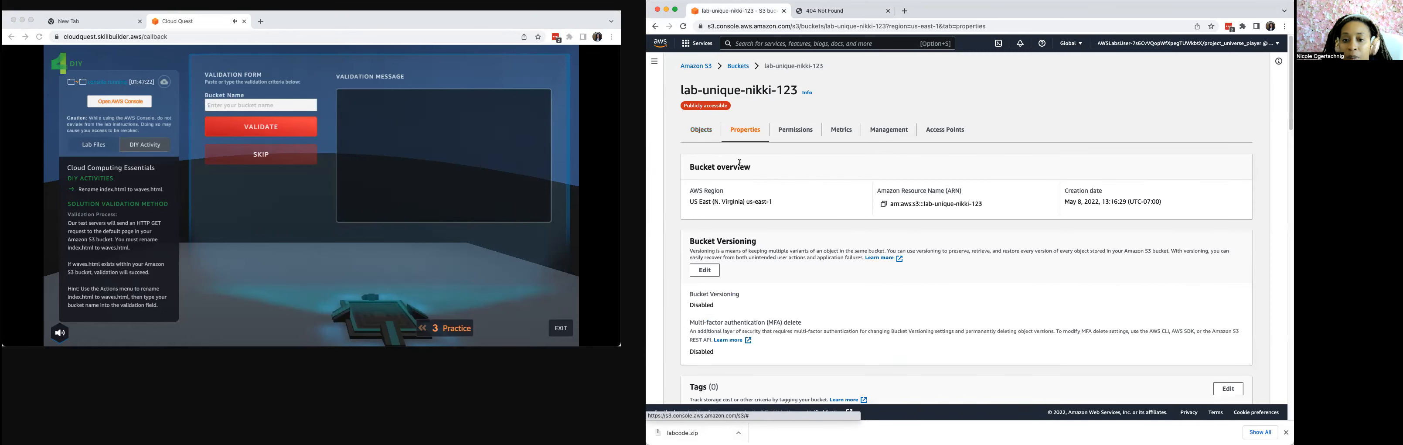
scroll(758, 348, down, 10)
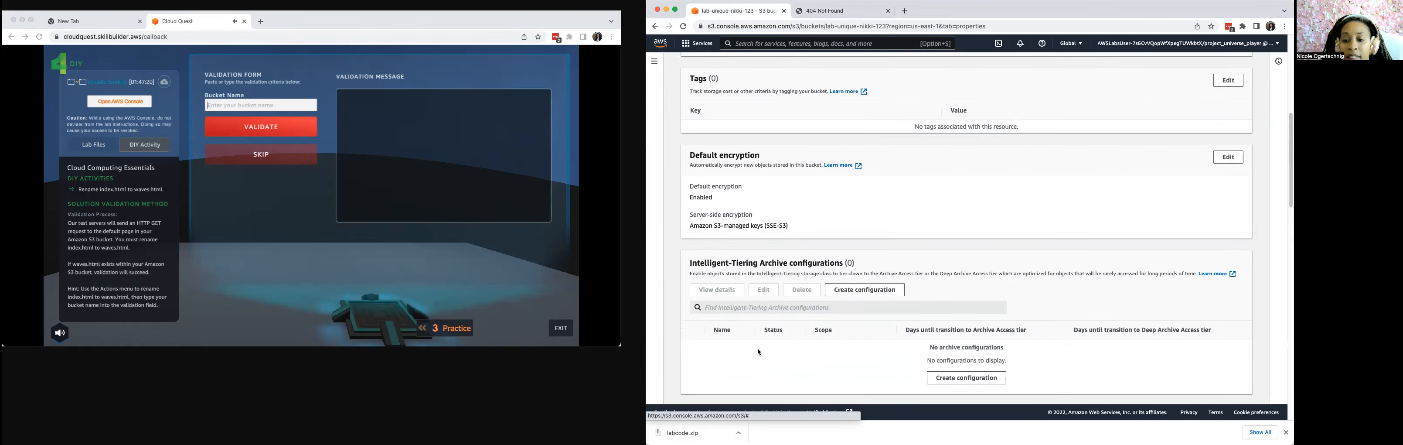
scroll(758, 348, down, 10)
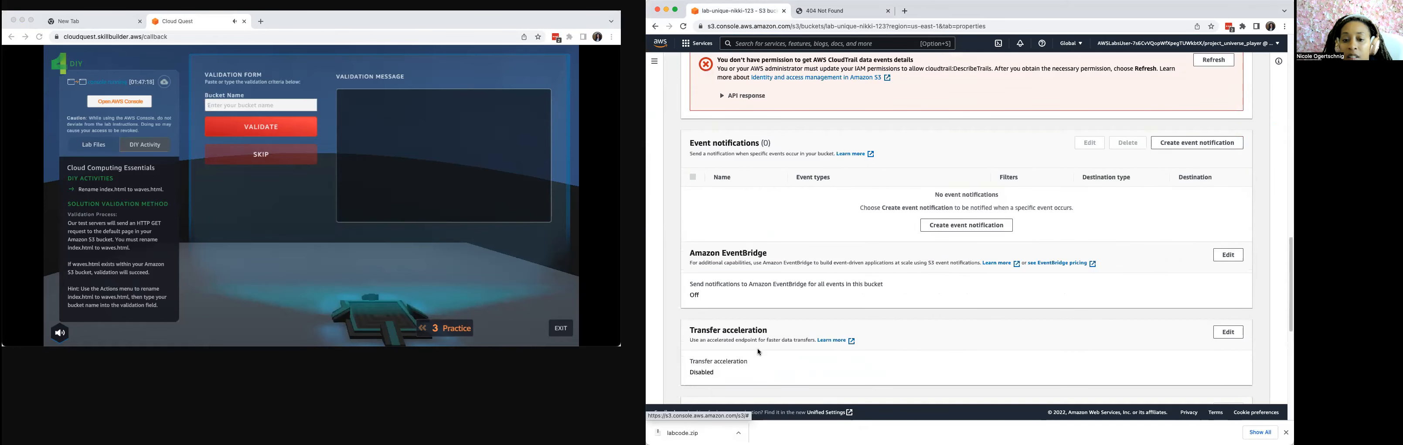
scroll(758, 352, down, 5)
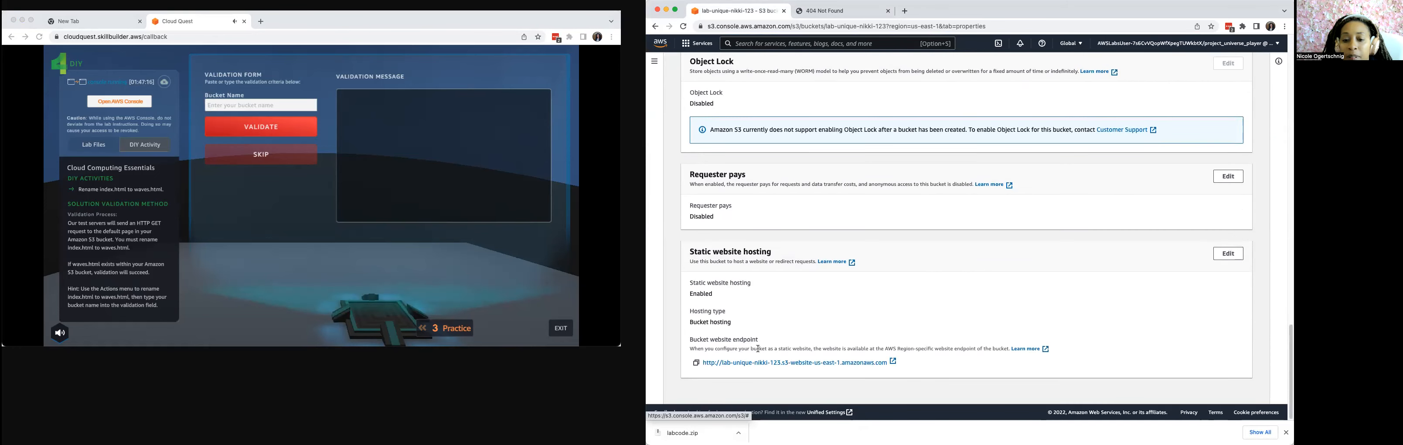
scroll(758, 348, up, 20)
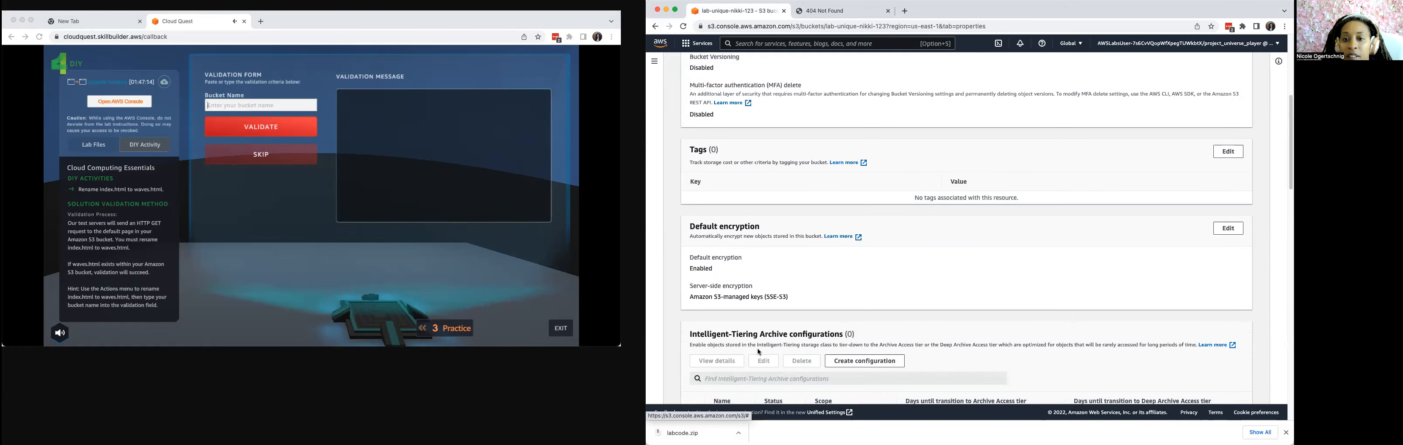
scroll(758, 348, up, 10)
Step: Review the bucket's permissions and open its bucket policy for editing
click(795, 130)
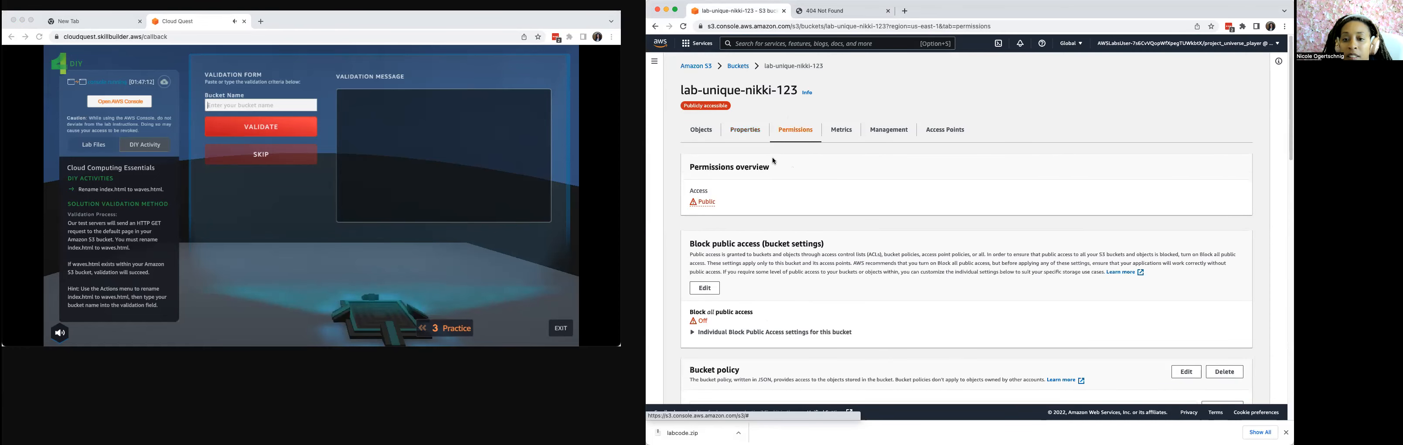
scroll(765, 306, down, 5)
scroll(764, 307, up, 5)
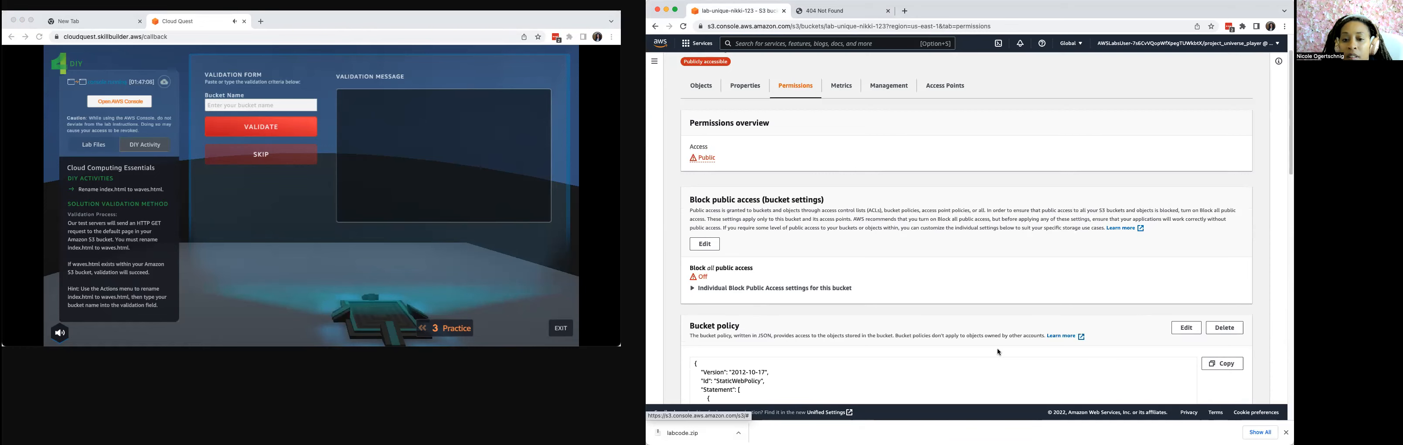
scroll(814, 345, down, 2)
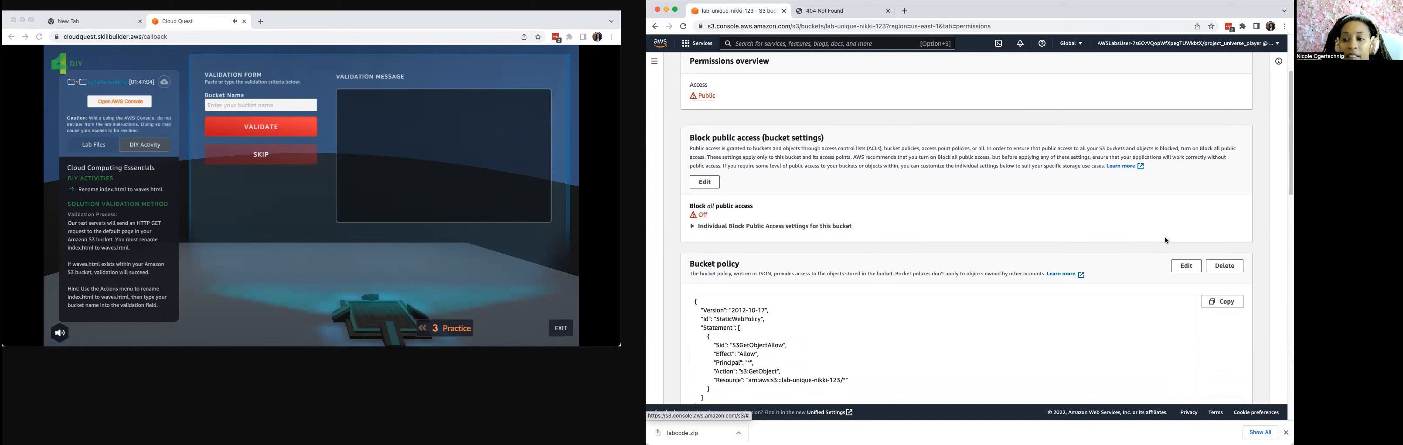
click(1186, 265)
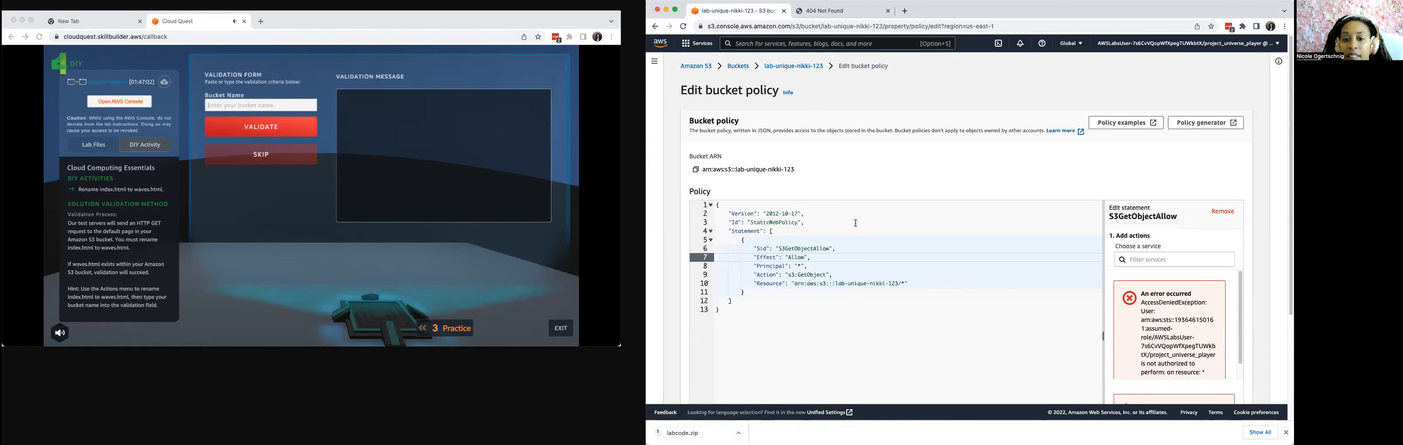
Step: Try to replace the policy statement's Resource with the copied bucket ARN followed by * and save the policy
click(696, 170)
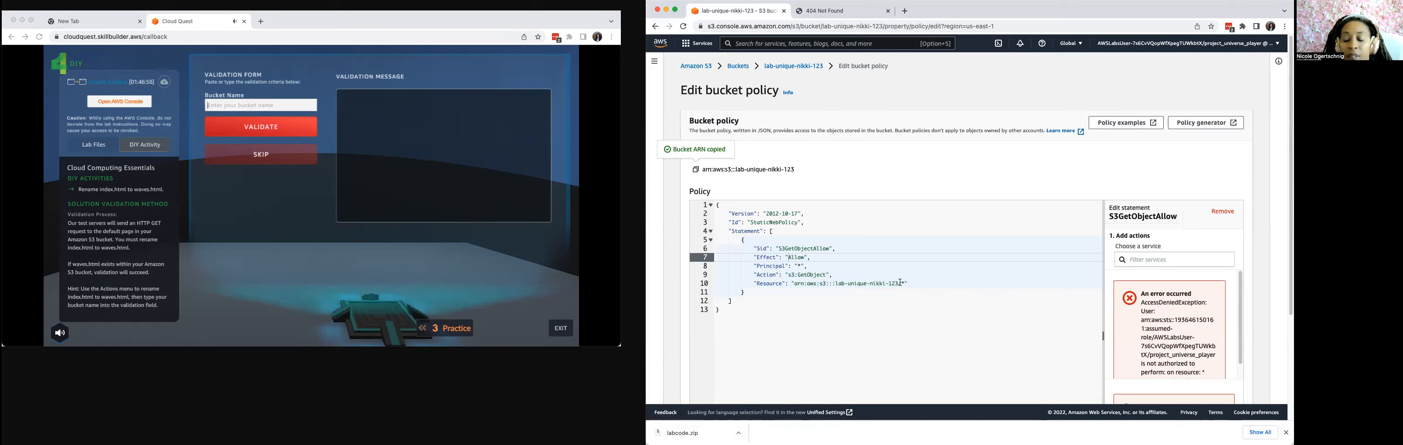
drag(902, 283, 797, 284)
right_click(797, 284)
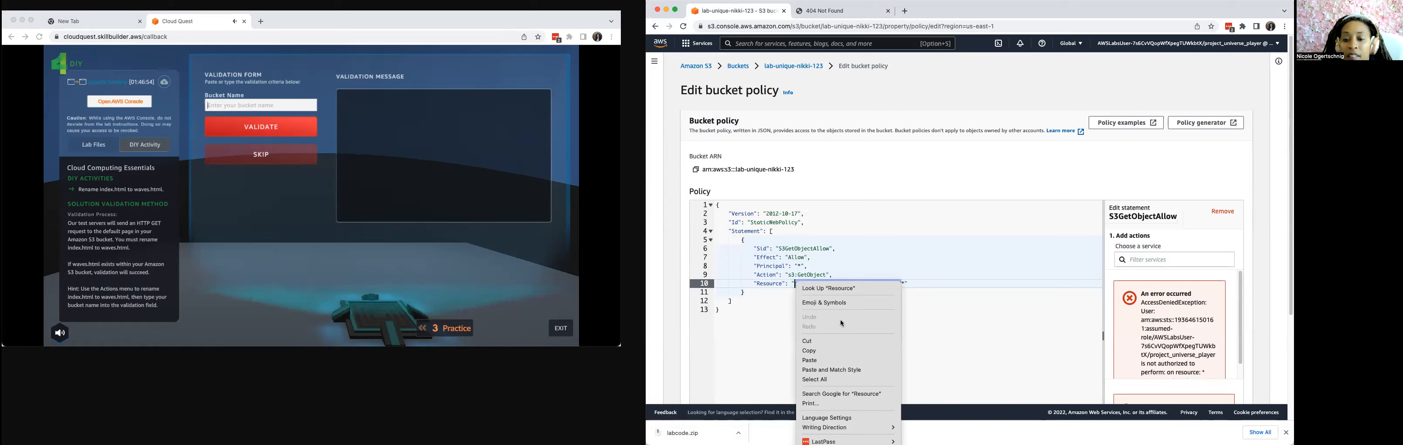
click(829, 360)
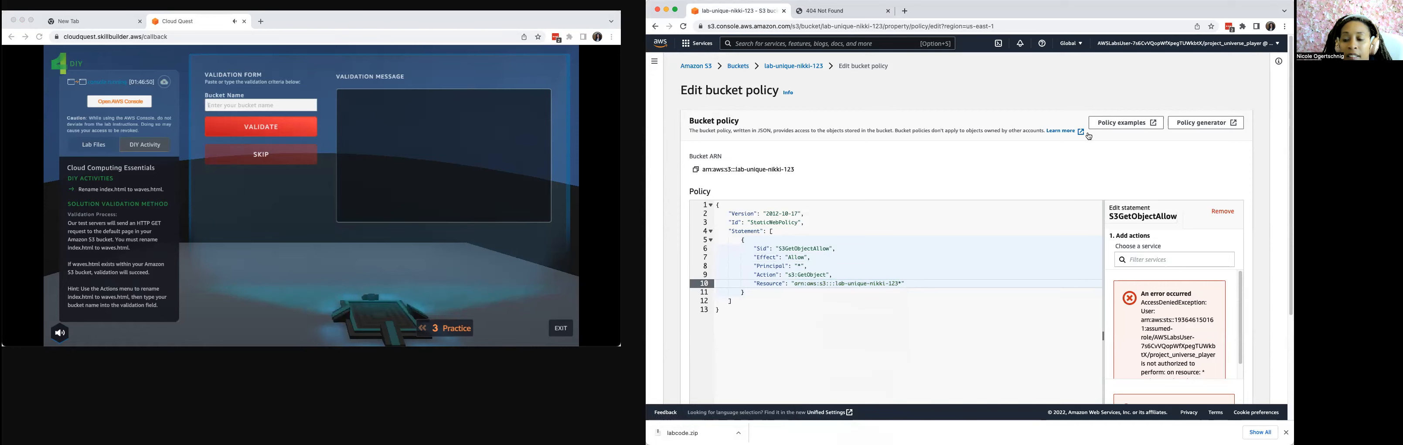
scroll(924, 251, down, 3)
click(1212, 388)
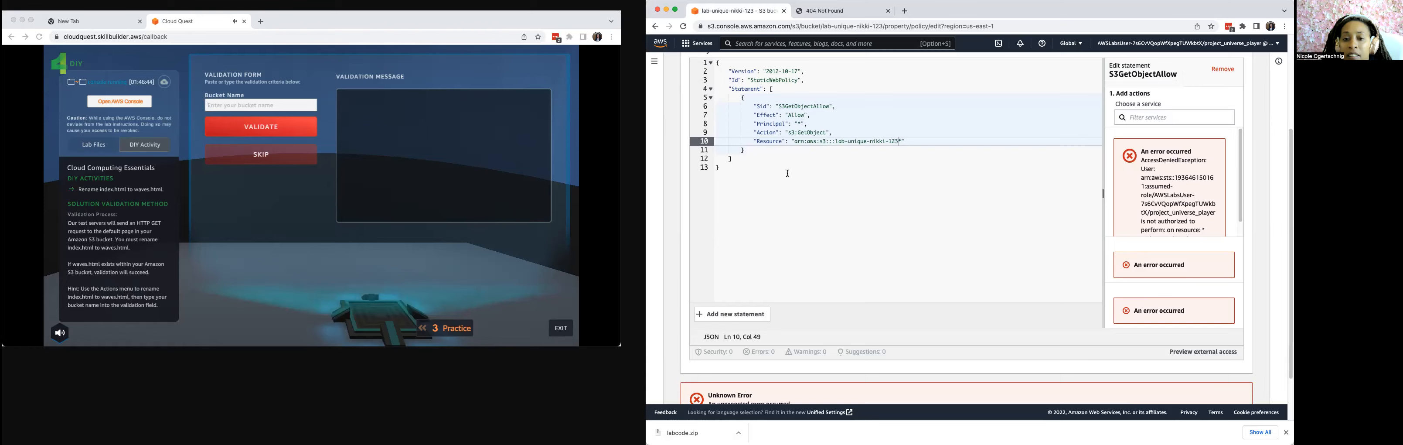
scroll(772, 222, down, 2)
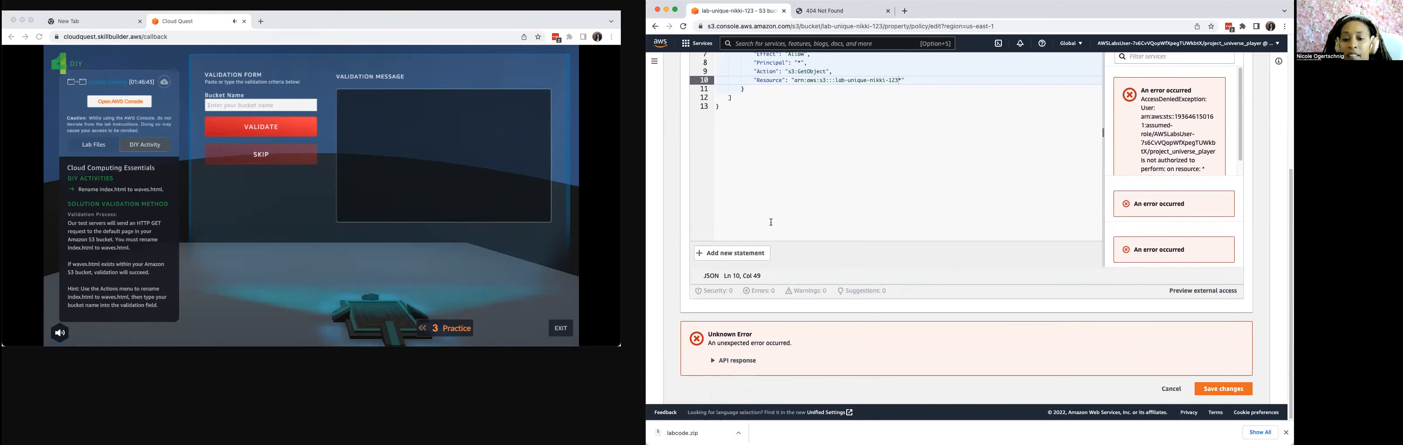
click(1230, 390)
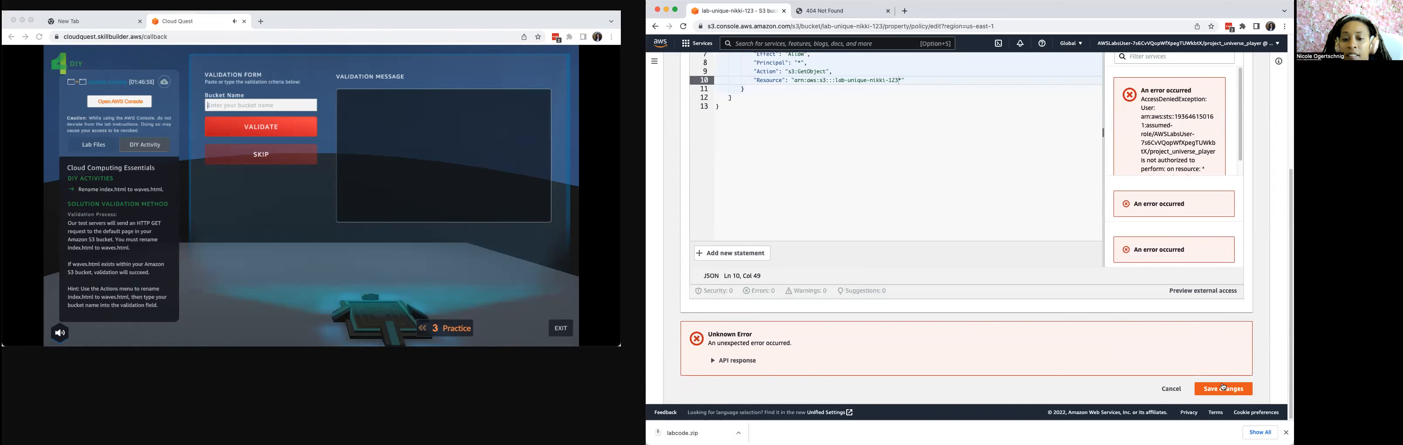
Step: Try to save a replacement StaticWebPolicy, version 2012-10-17, allowing s3:GetObject for every principal on the bucket ARN followed by *
scroll(865, 250, up, 3)
scroll(863, 253, up, 1)
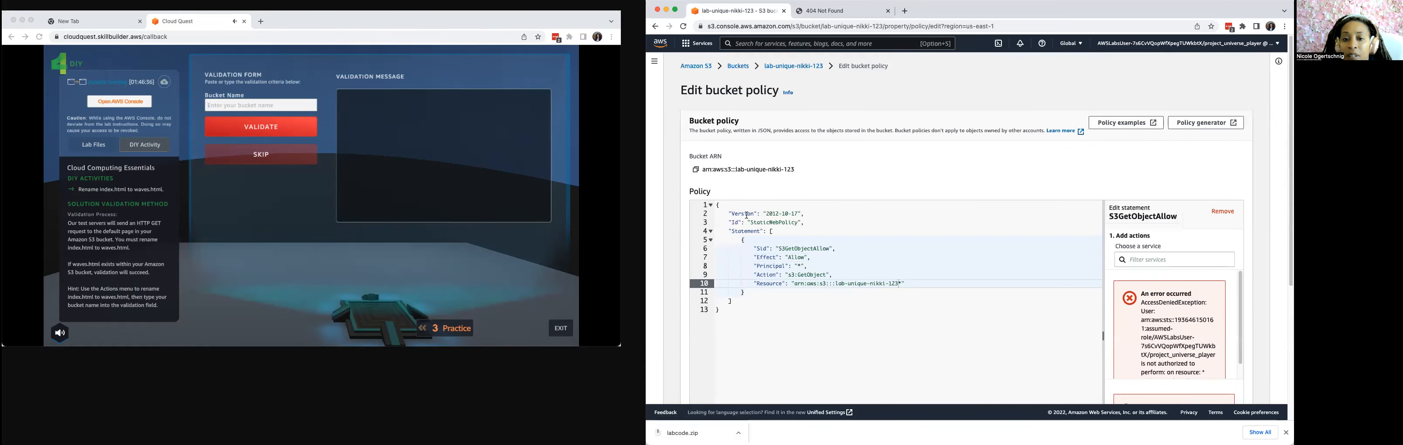
click(697, 171)
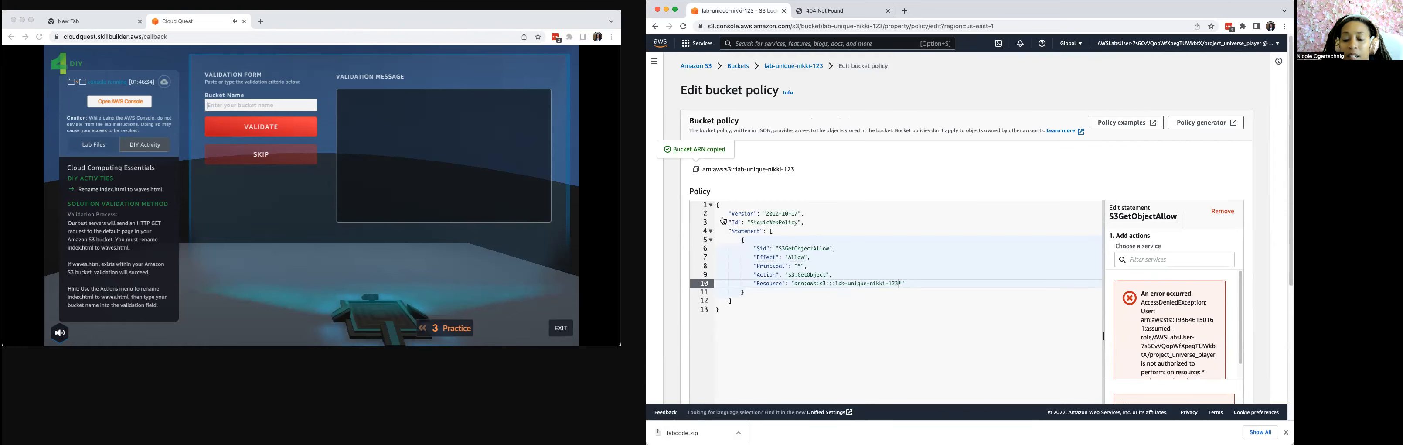
click(235, 106)
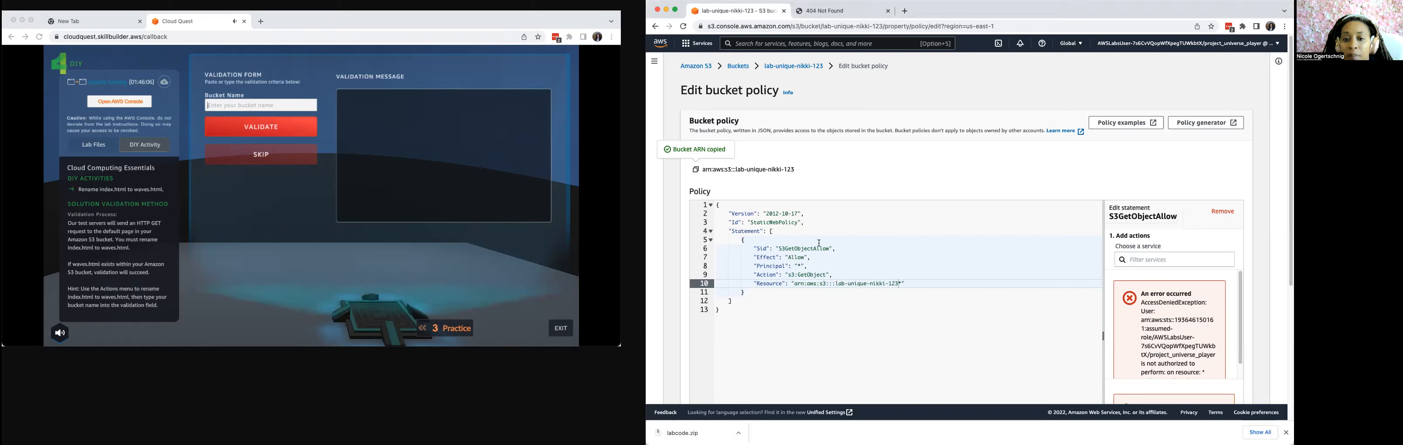
key(super+a)
text(√)
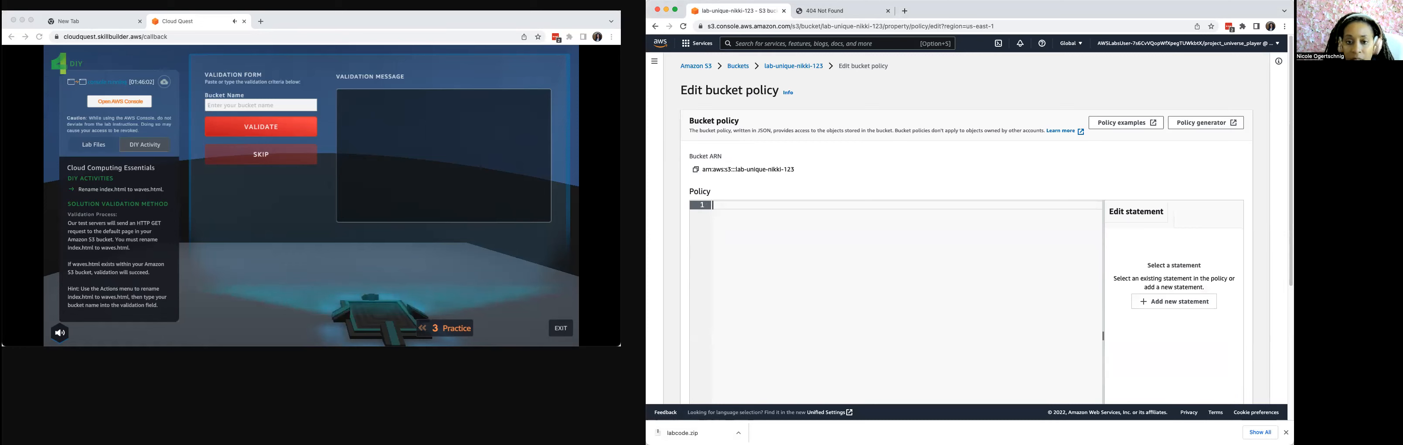
right_click(715, 205)
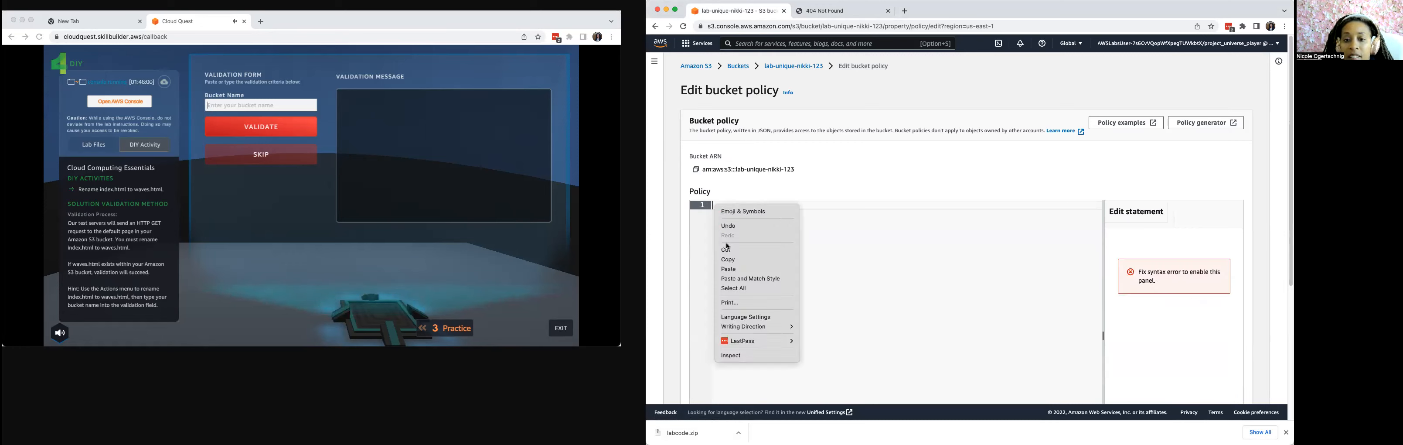
click(733, 269)
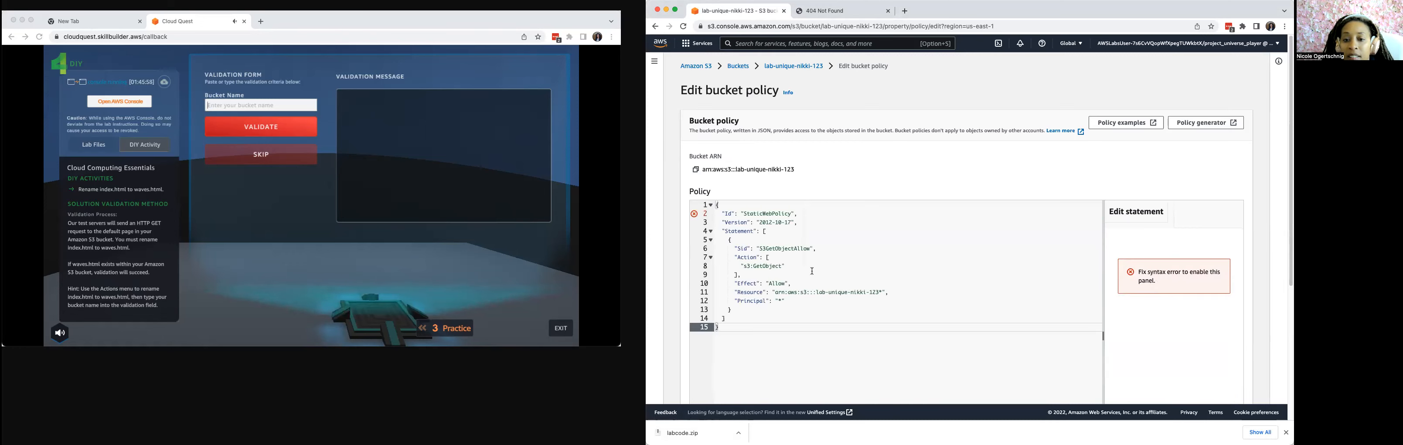
scroll(893, 286, down, 5)
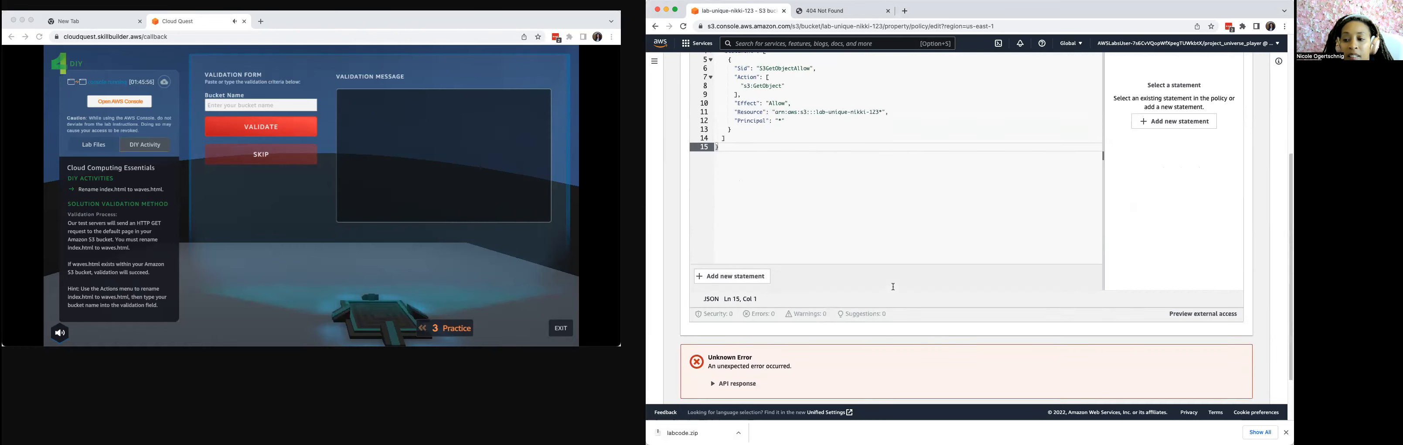
click(1218, 388)
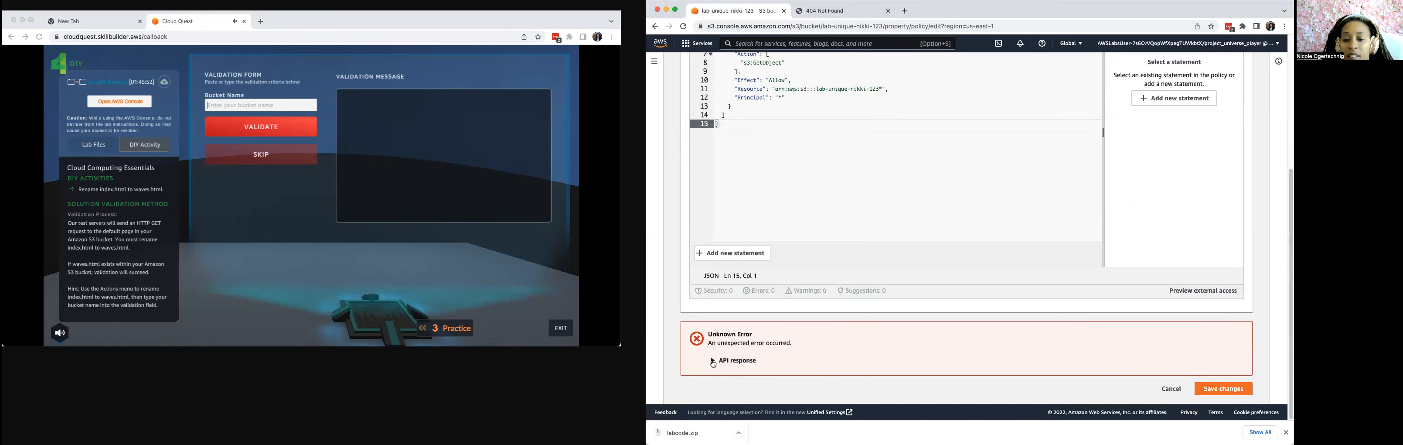
click(713, 361)
scroll(750, 372, up, 5)
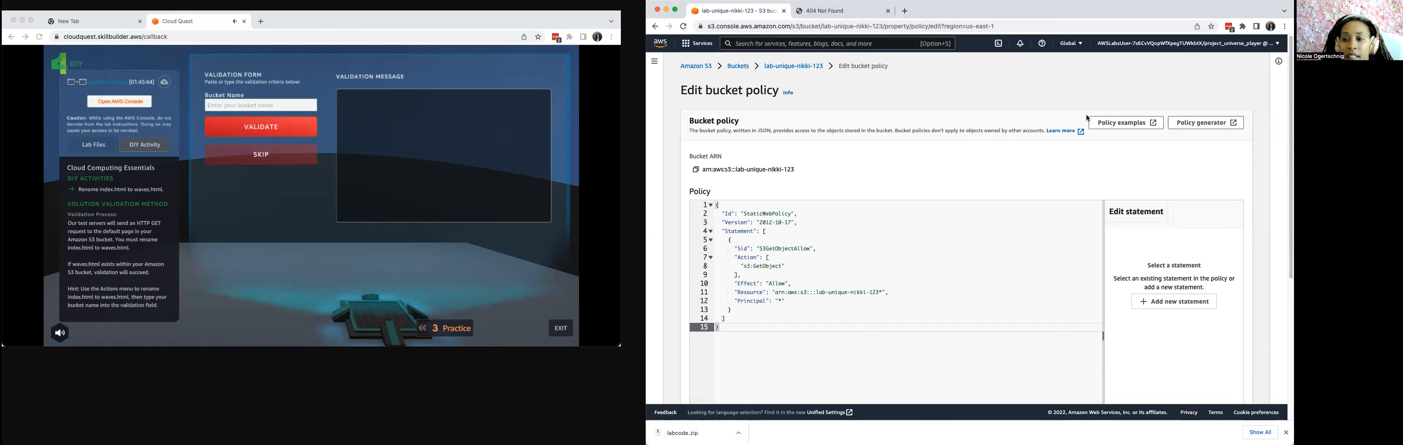
Step: Reload the hosted website, and leave the policy editor for the bucket's list of objects
click(841, 11)
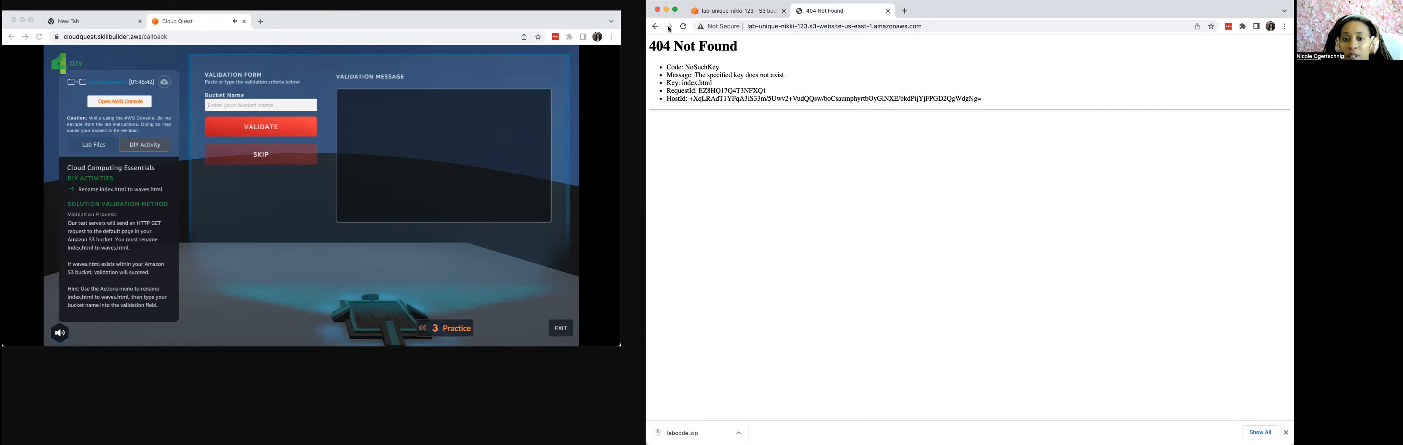
click(684, 27)
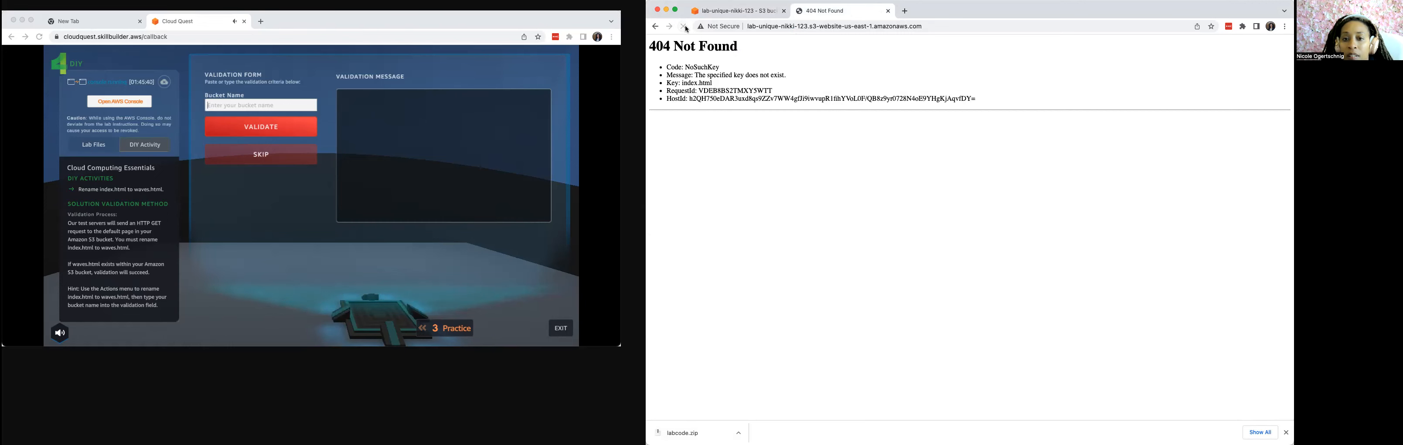
click(739, 13)
scroll(806, 161, down, 3)
scroll(778, 148, up, 3)
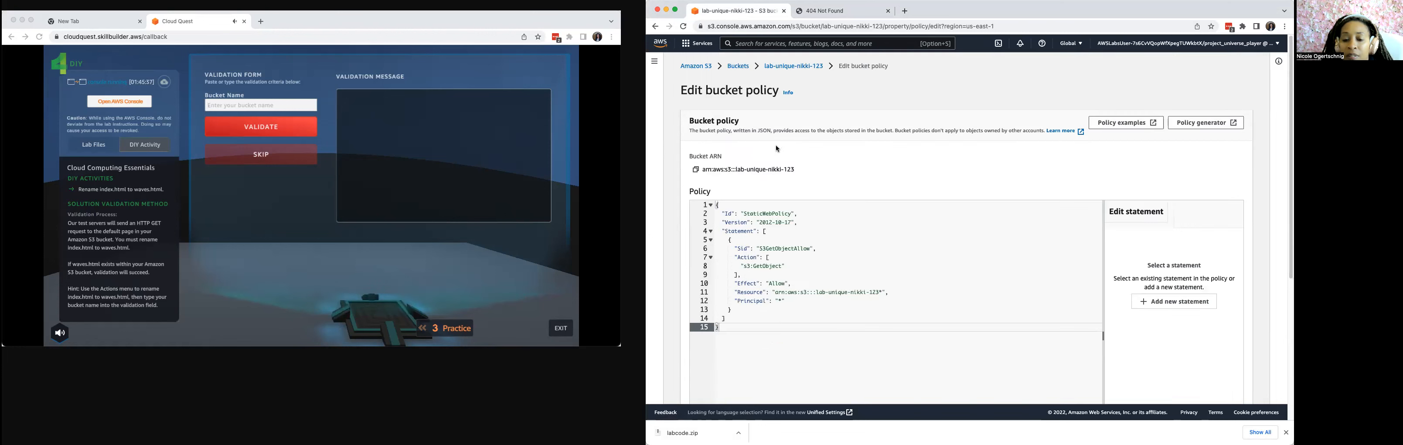
click(782, 66)
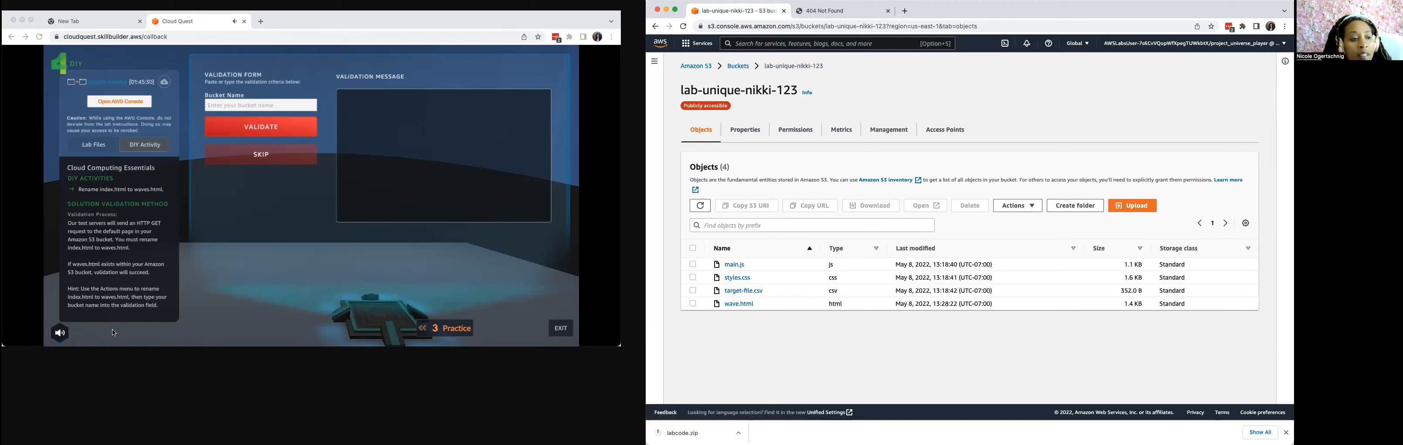
Step: Return to the Practice section of the lab and advance its guide from step 1 to step 15
click(434, 328)
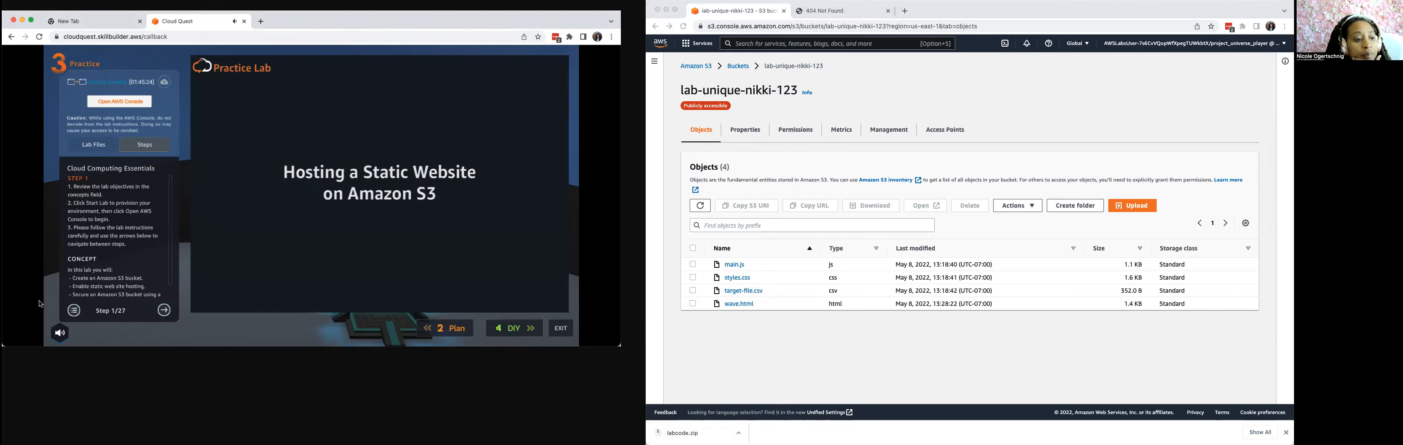
click(75, 311)
click(75, 310)
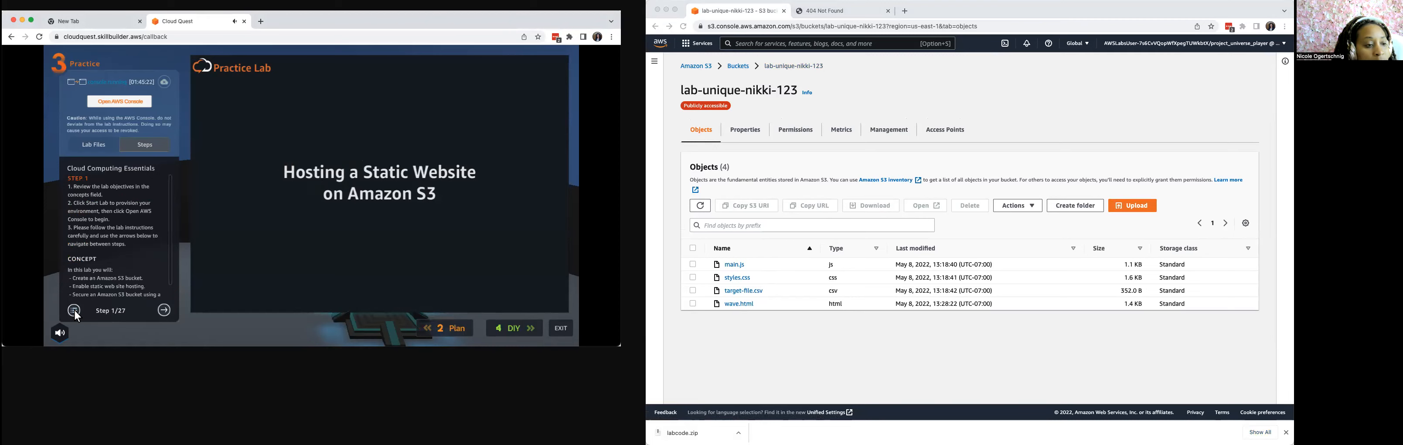
click(164, 310)
click(166, 312)
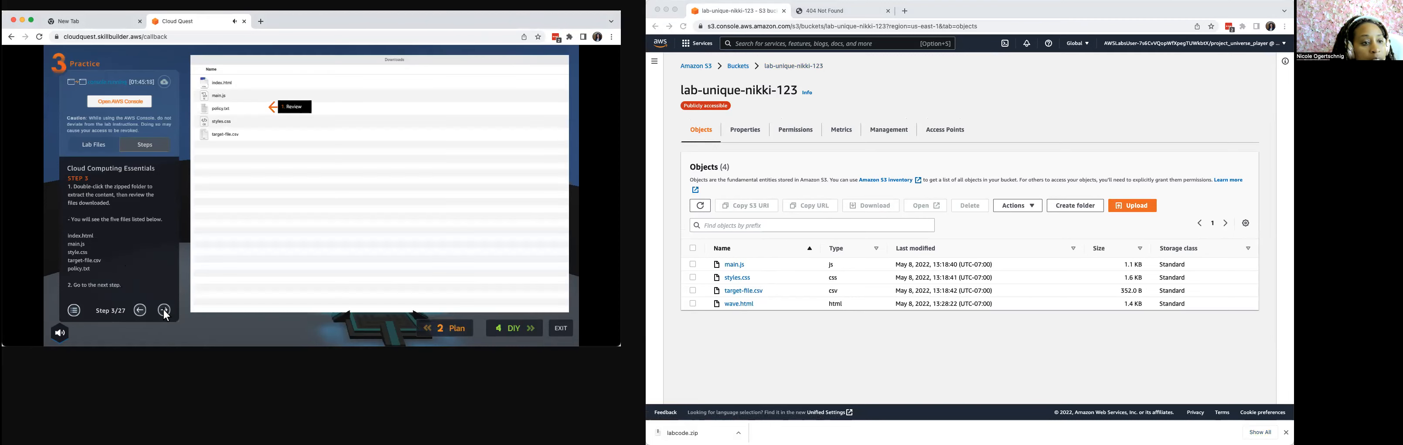
click(163, 310)
click(164, 310)
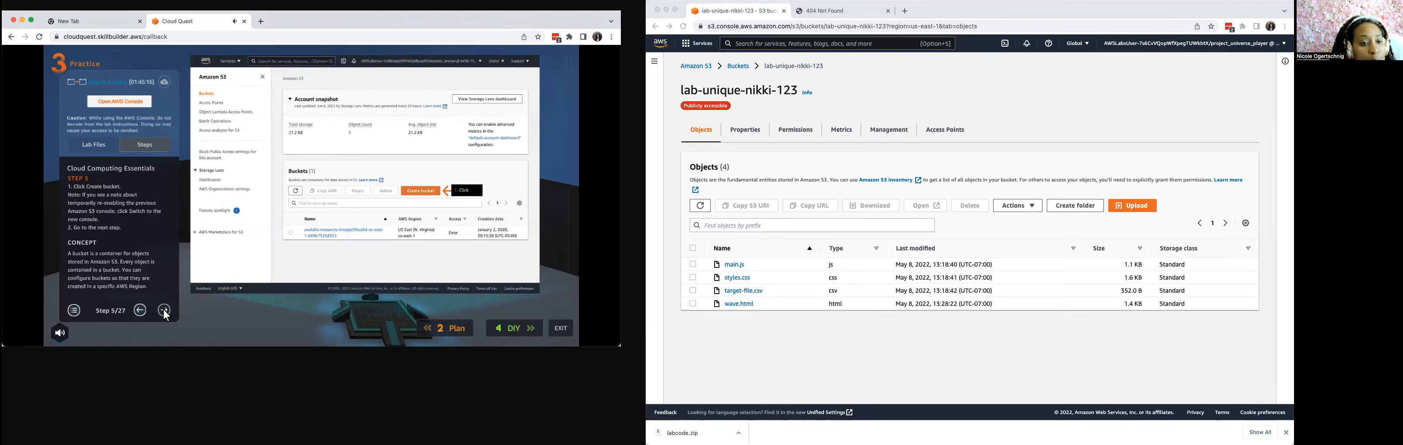
click(165, 311)
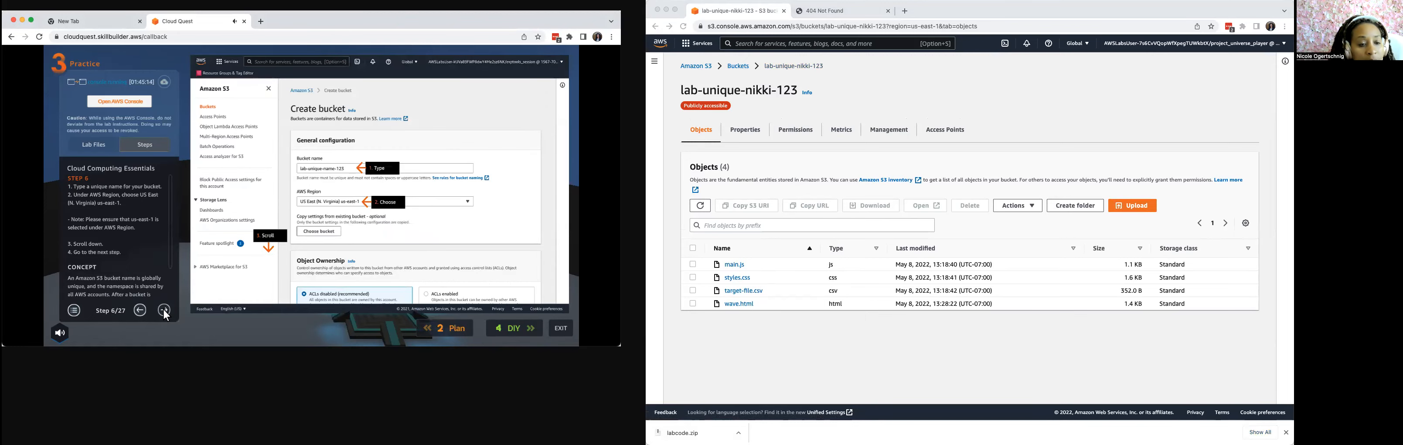
click(164, 311)
click(164, 310)
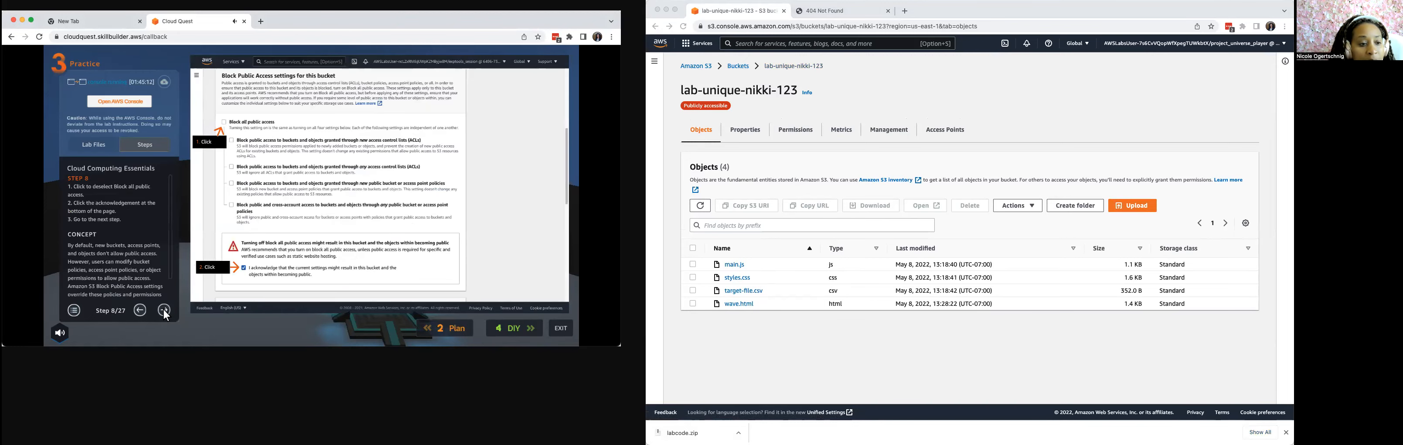
click(165, 310)
click(164, 310)
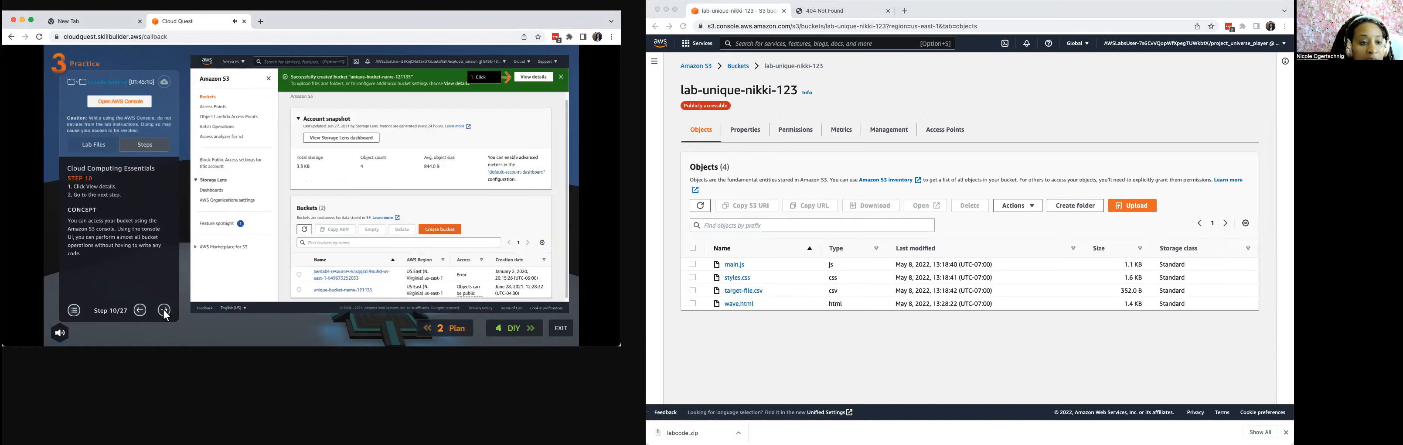
click(164, 311)
click(165, 310)
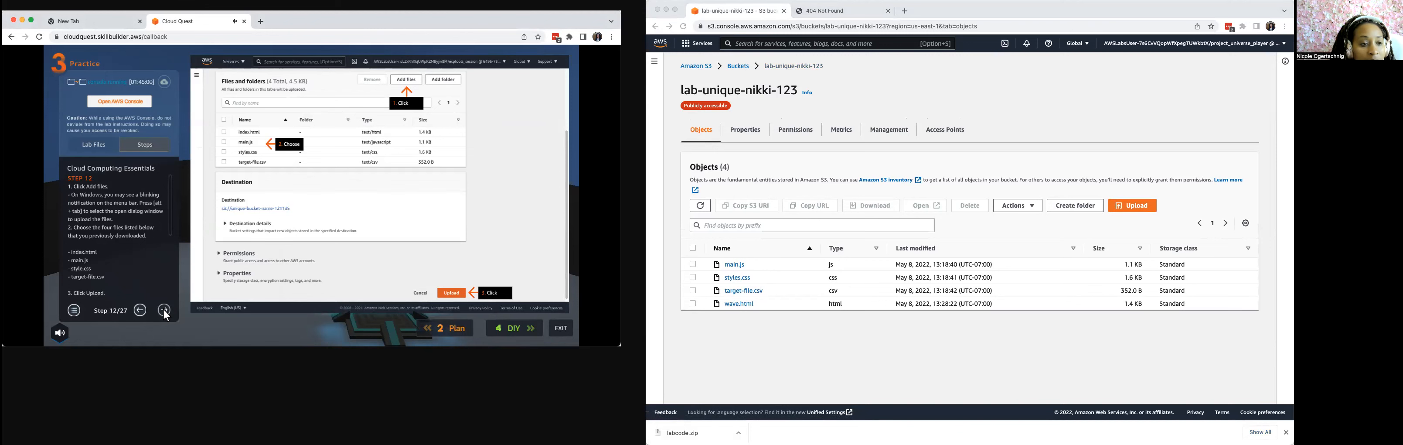
click(166, 312)
click(165, 312)
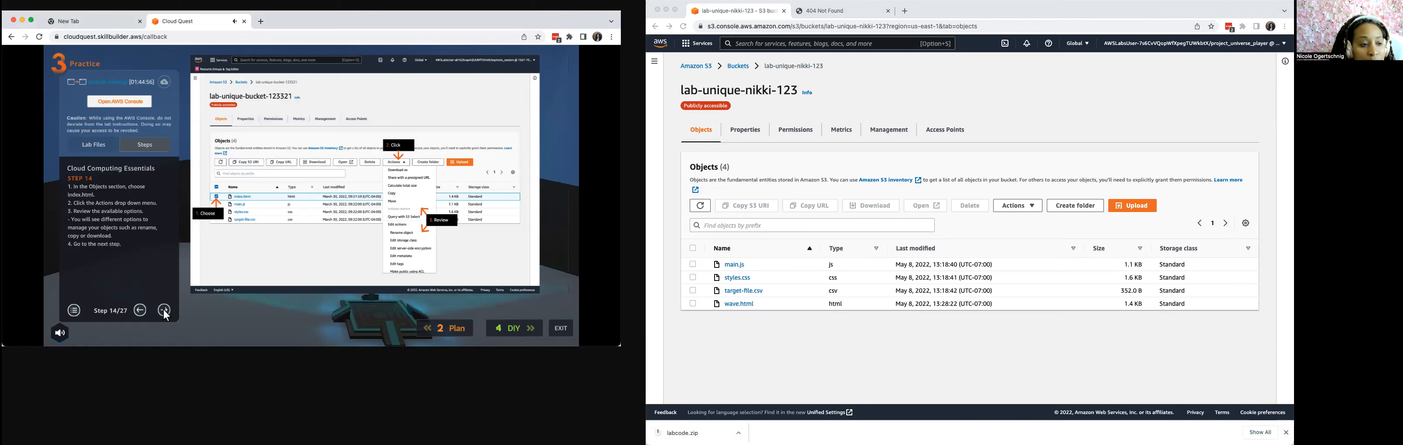
click(164, 310)
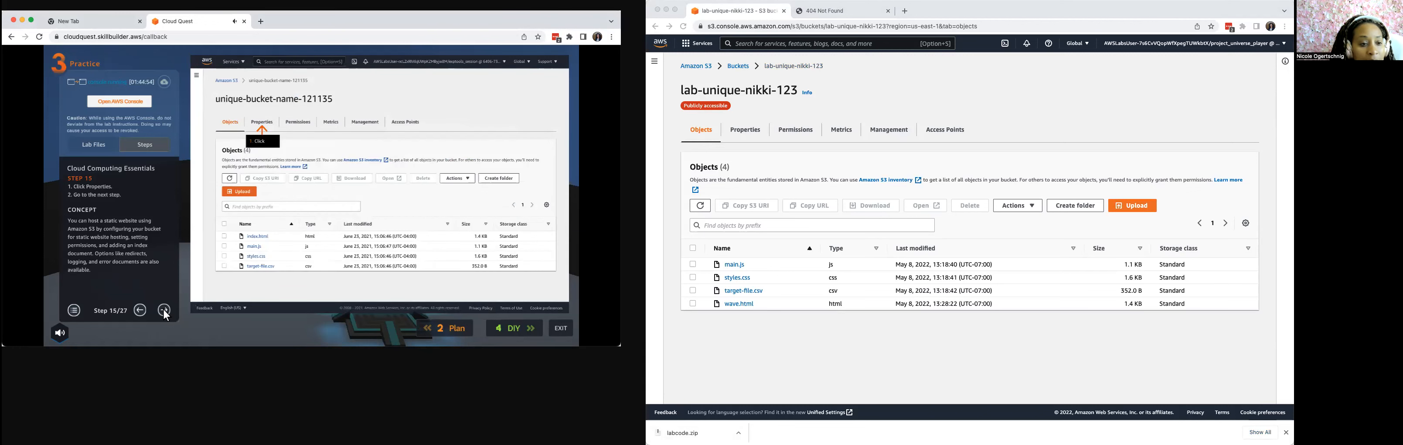
Step: Open the bucket's static website hosting settings for editing and advance the lab guide from step 15 to step 17
click(743, 135)
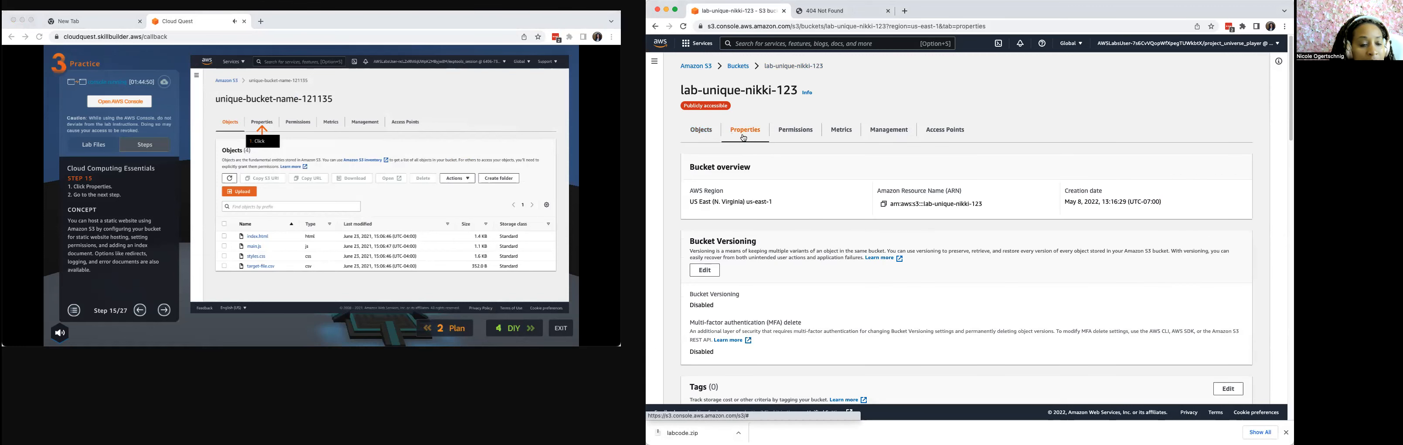
click(167, 315)
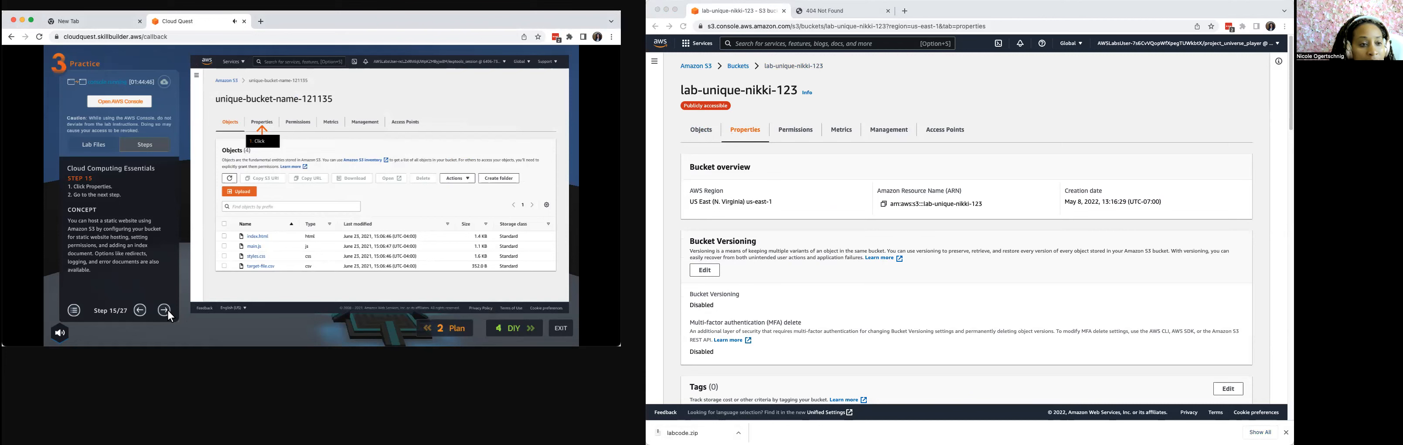
click(167, 310)
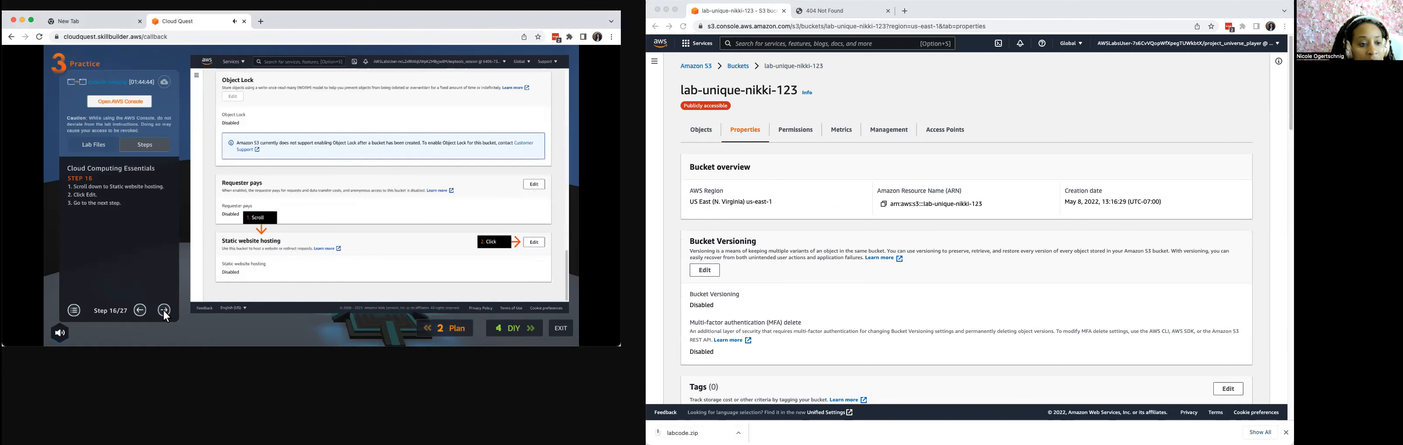
scroll(750, 262, down, 5)
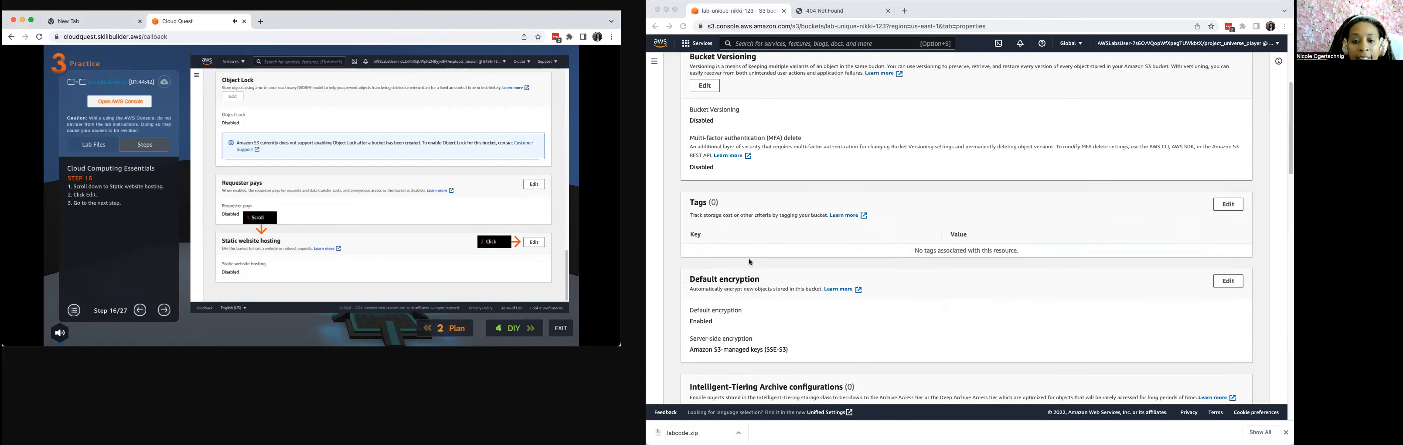
scroll(750, 262, down, 15)
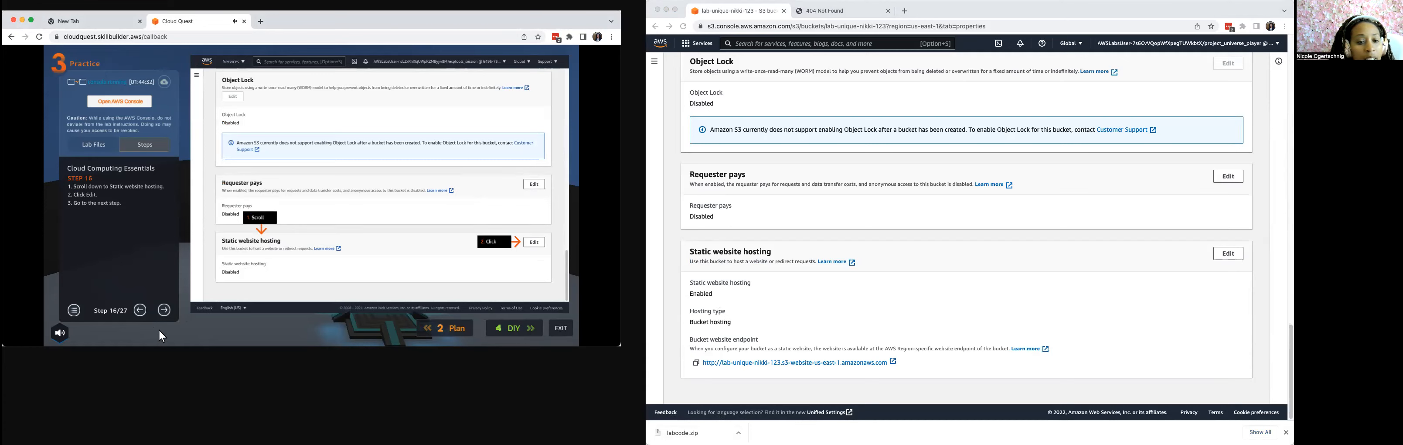
click(1233, 255)
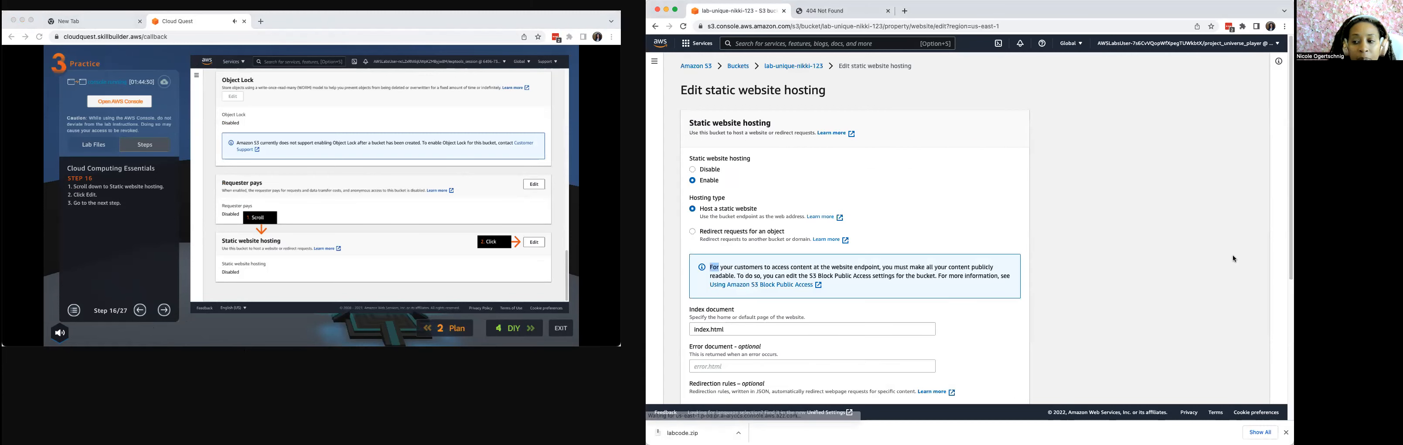
click(166, 312)
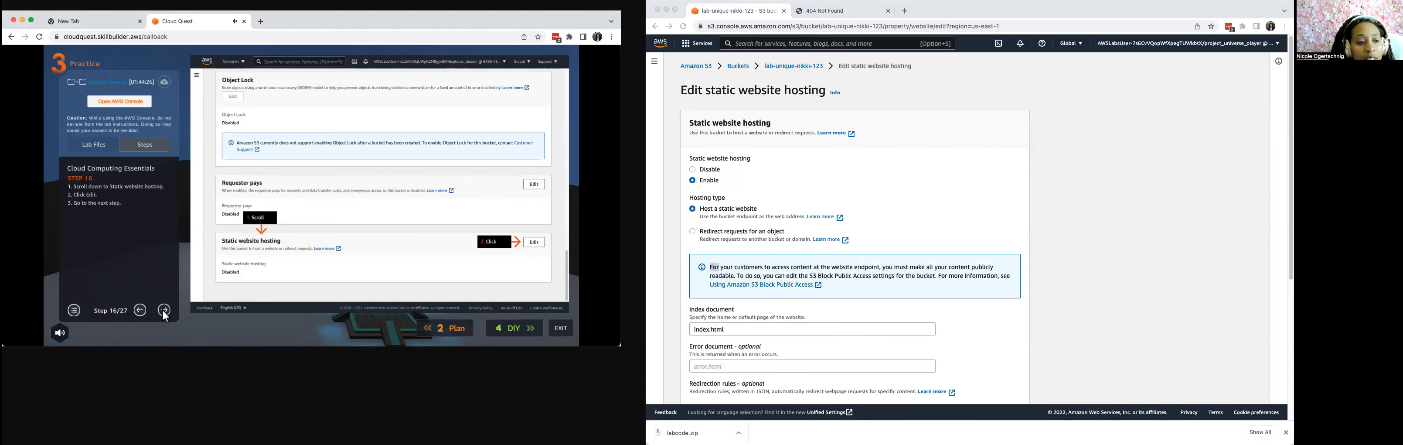
click(162, 310)
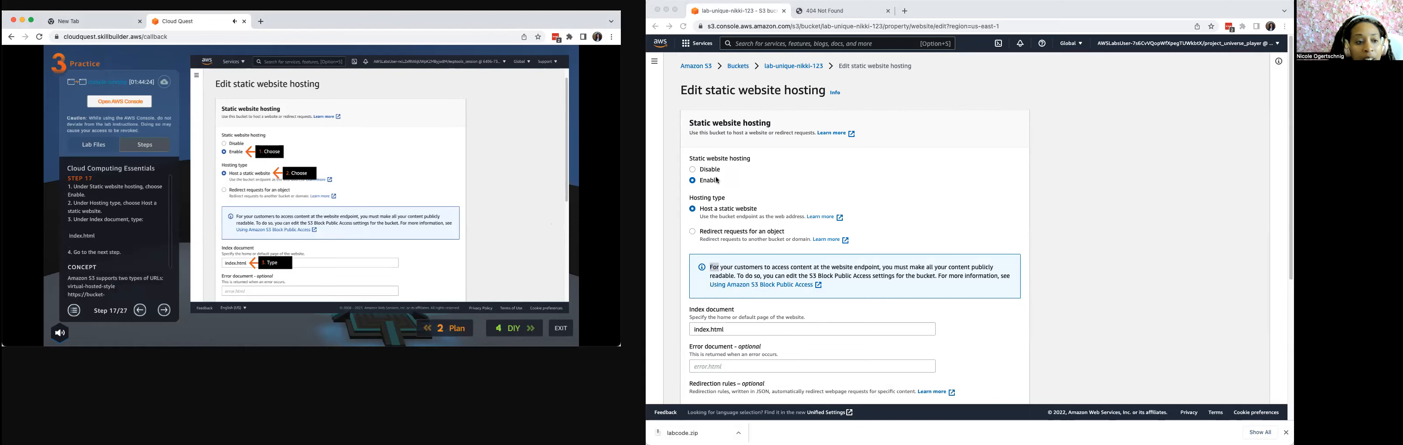
Step: Set the static website's index document to wave.html and save the hosting changes
scroll(708, 235, down, 5)
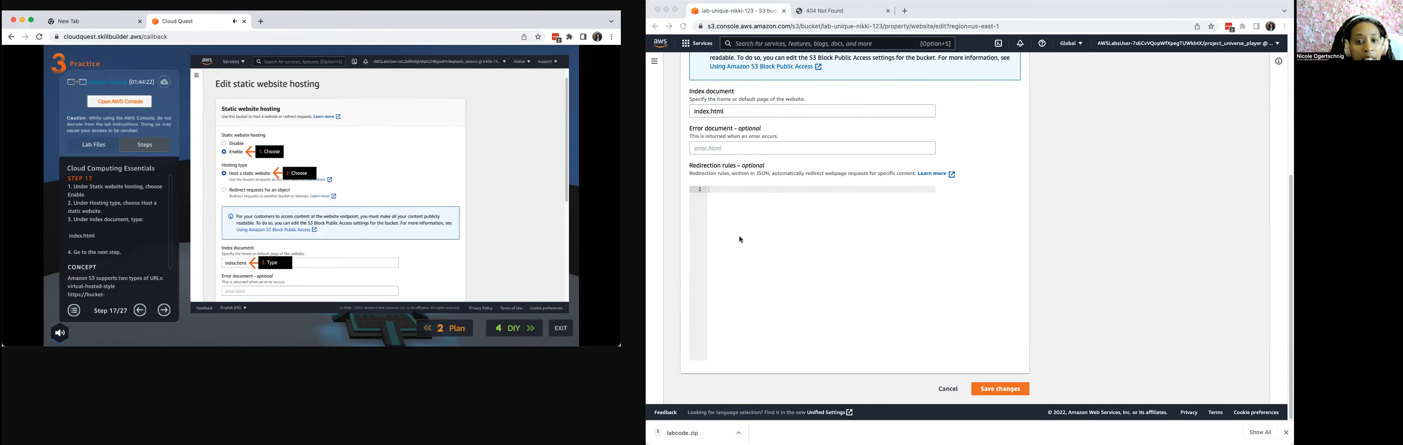
scroll(741, 239, up, 1)
click(708, 164)
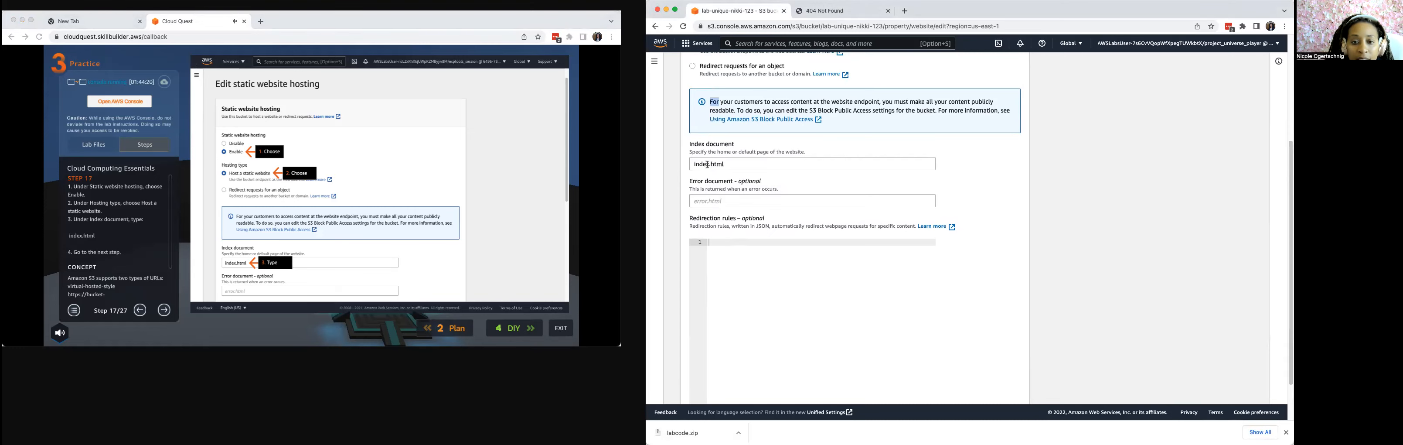
double_click(709, 164)
text(wave)
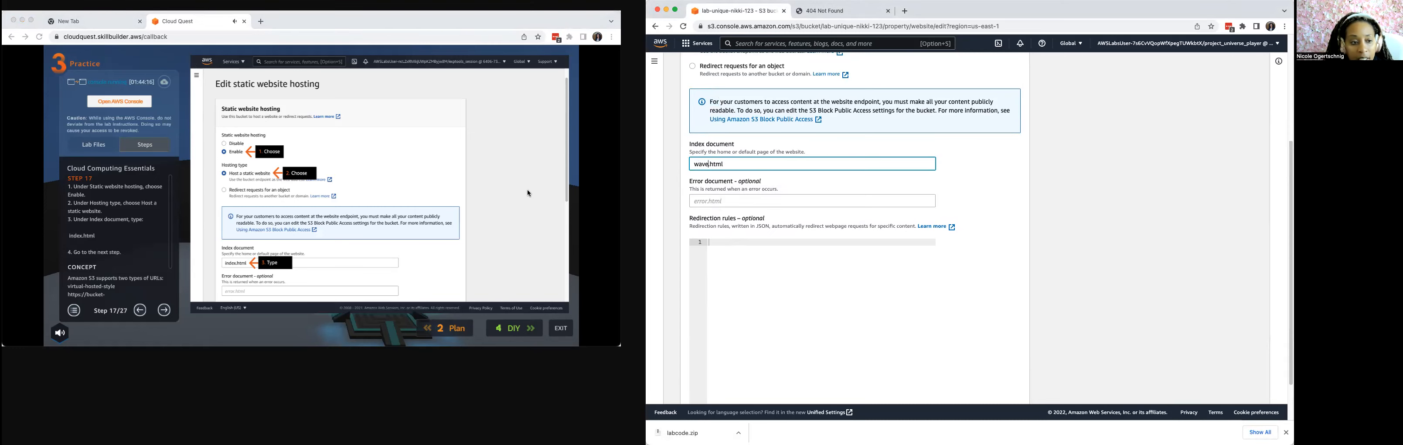
scroll(809, 269, down, 2)
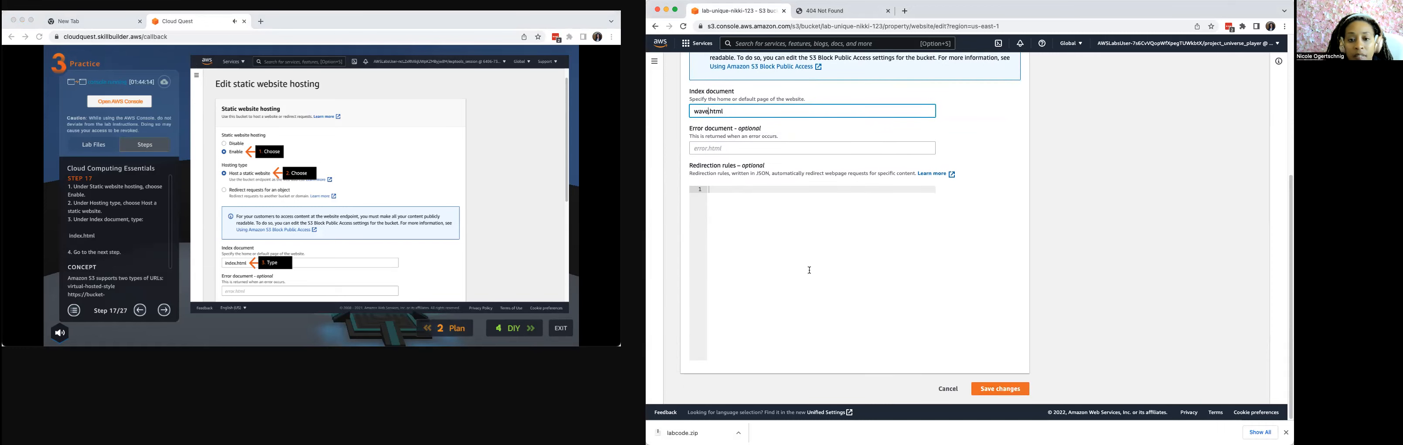
click(992, 390)
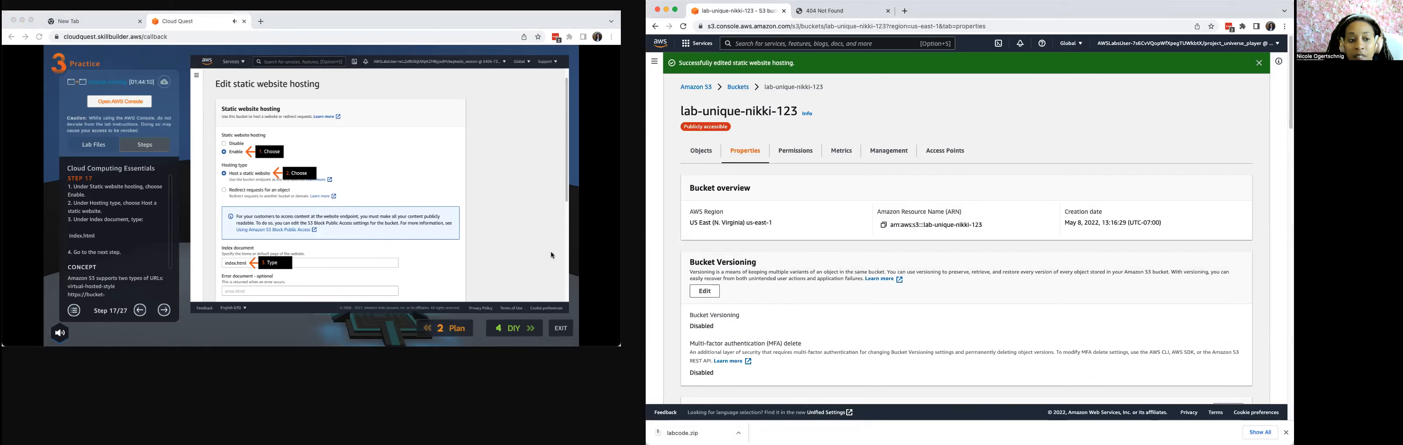
Step: Advance the lab guide to step 19 and view the bucket's policy among its permissions
click(560, 218)
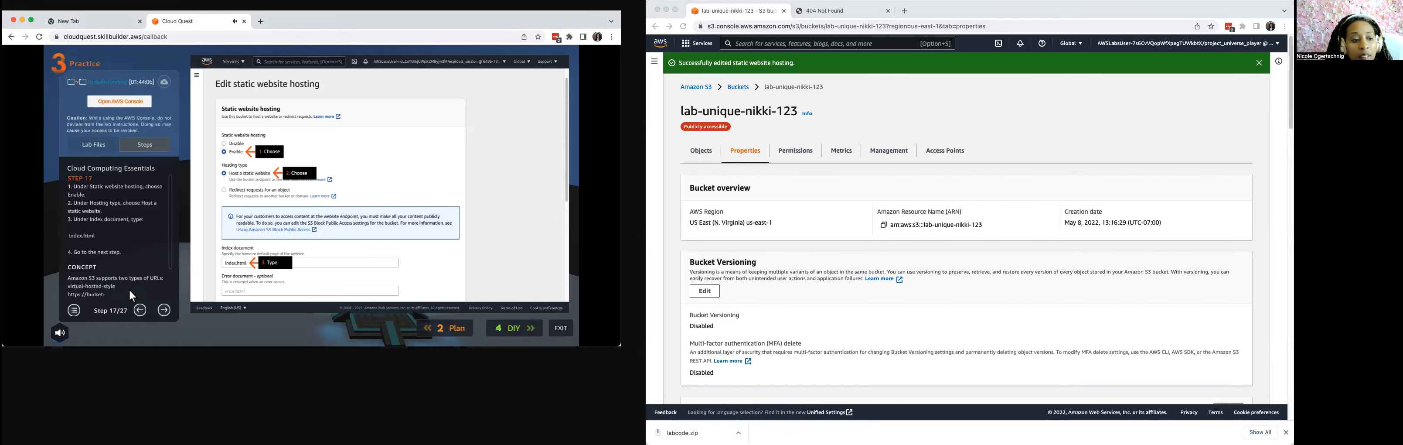
click(164, 313)
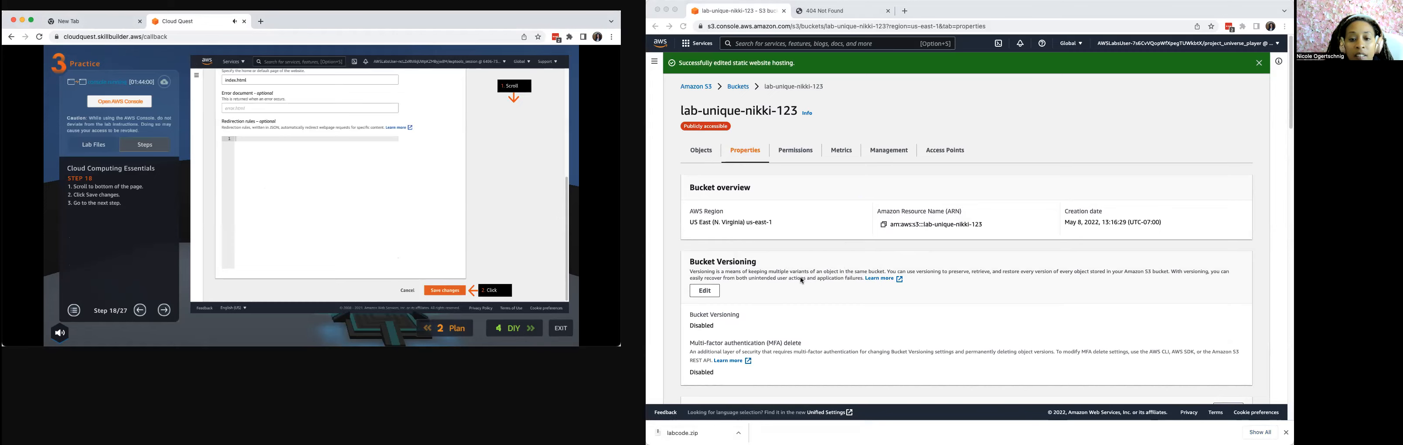
scroll(966, 235, down, 4)
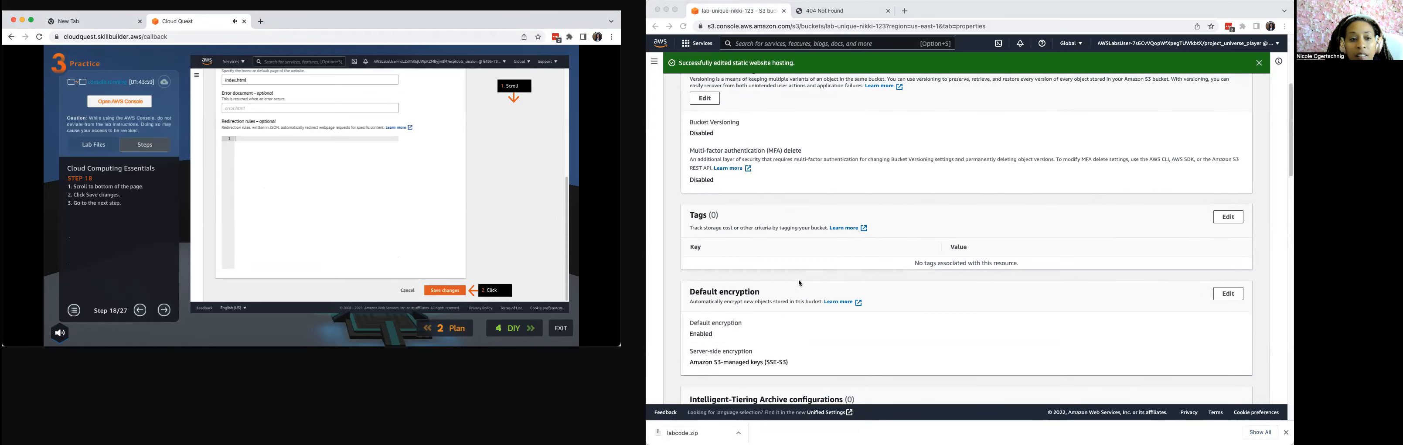
click(165, 310)
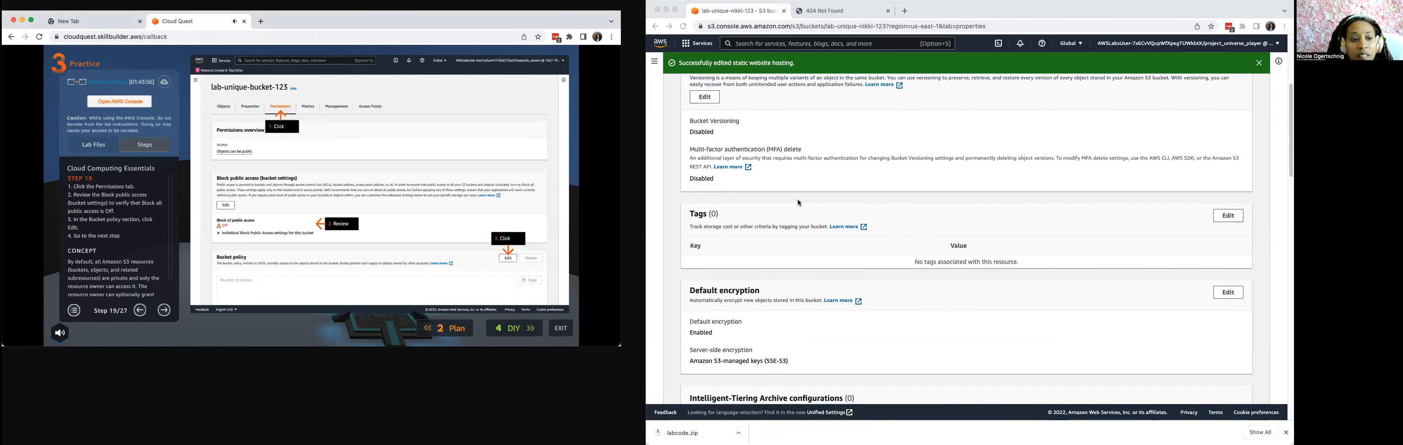
scroll(798, 198, up, 4)
click(811, 154)
click(801, 150)
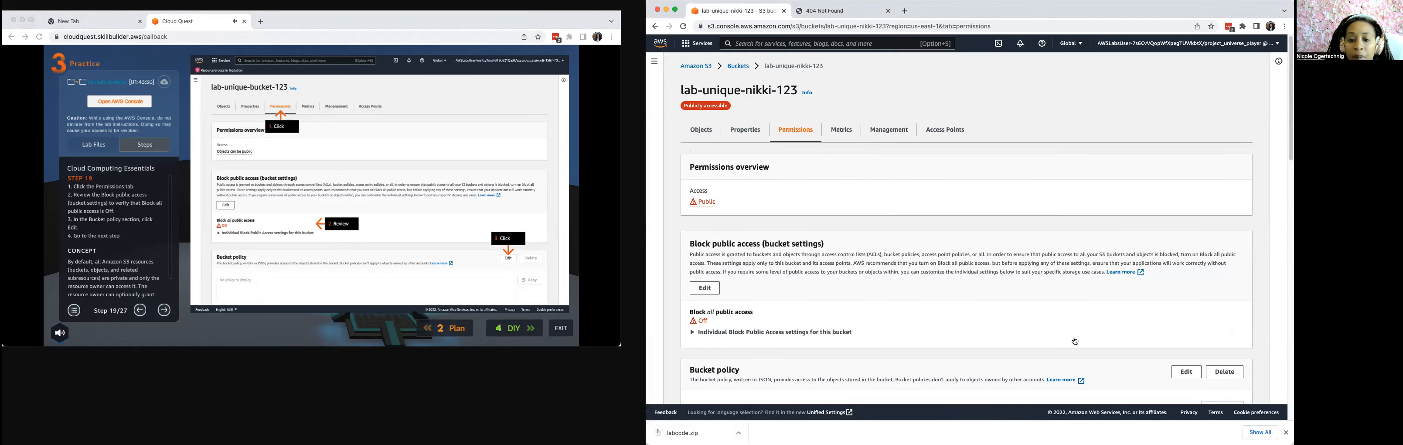
scroll(1074, 341, down, 5)
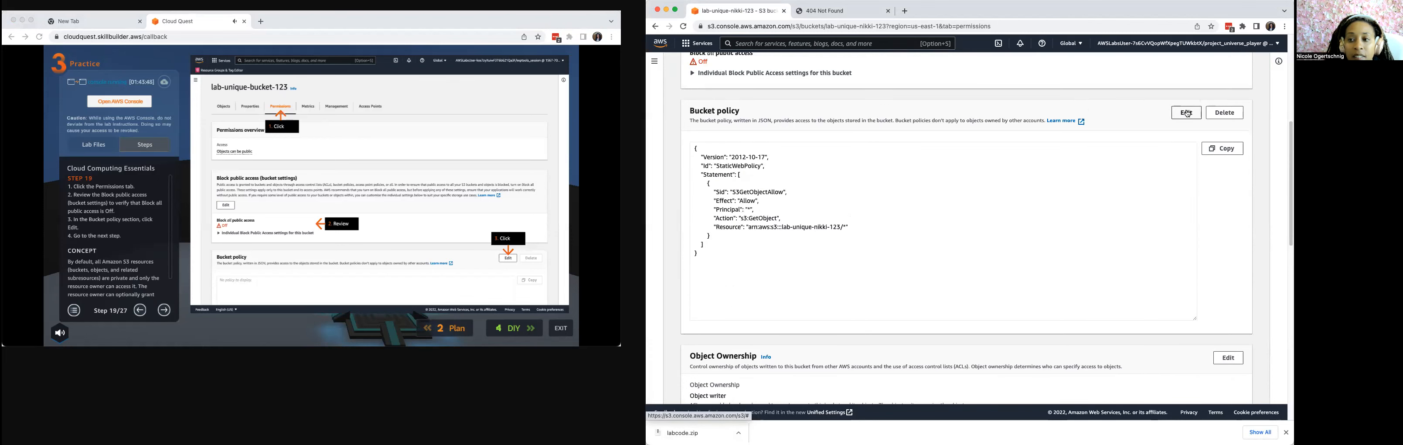
Step: Reload the hosted website and move the lab on to its DIY section
click(828, 11)
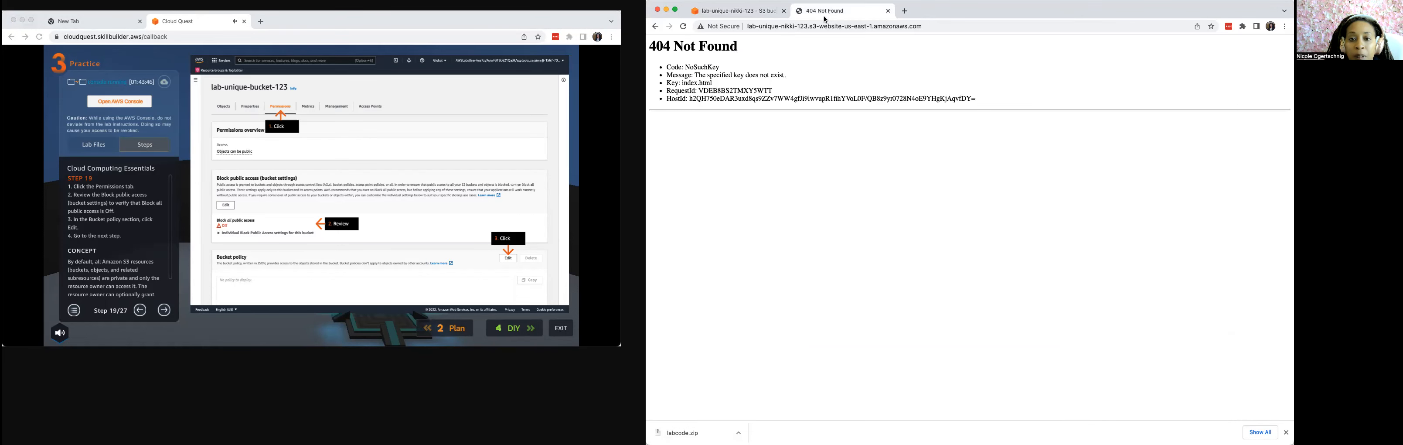
click(683, 26)
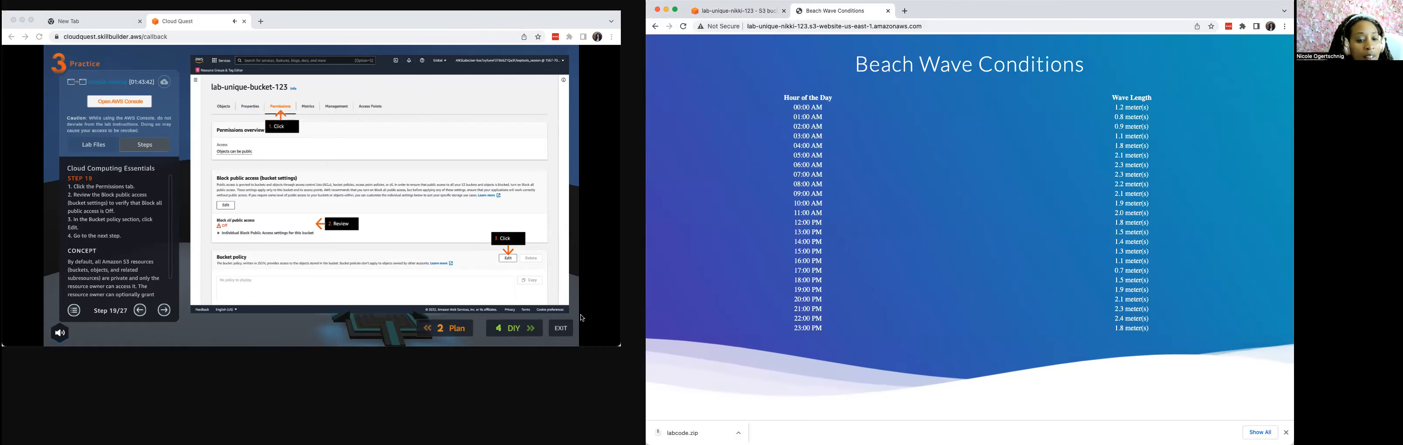
click(523, 333)
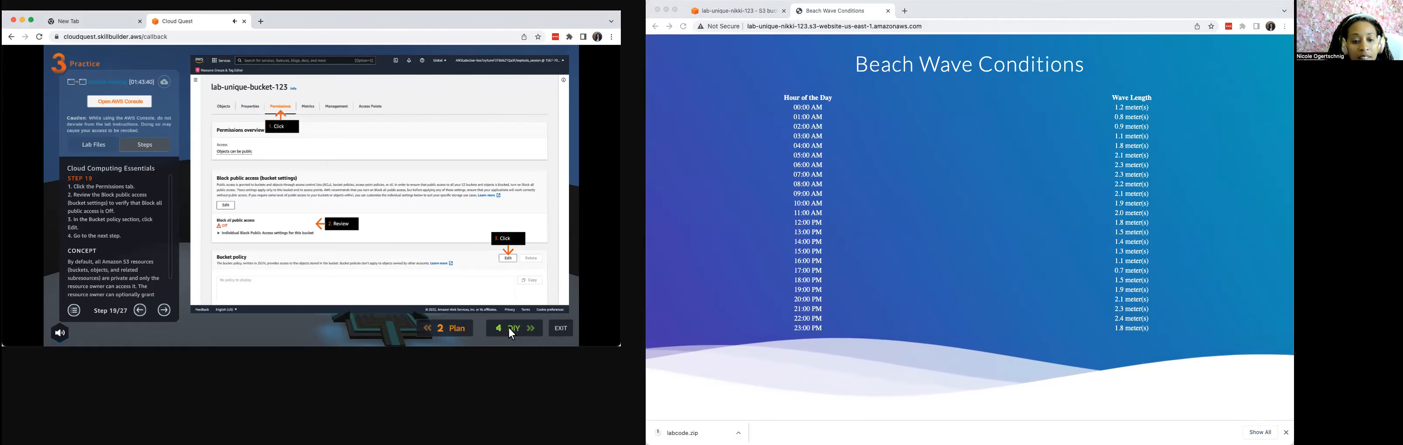
click(522, 328)
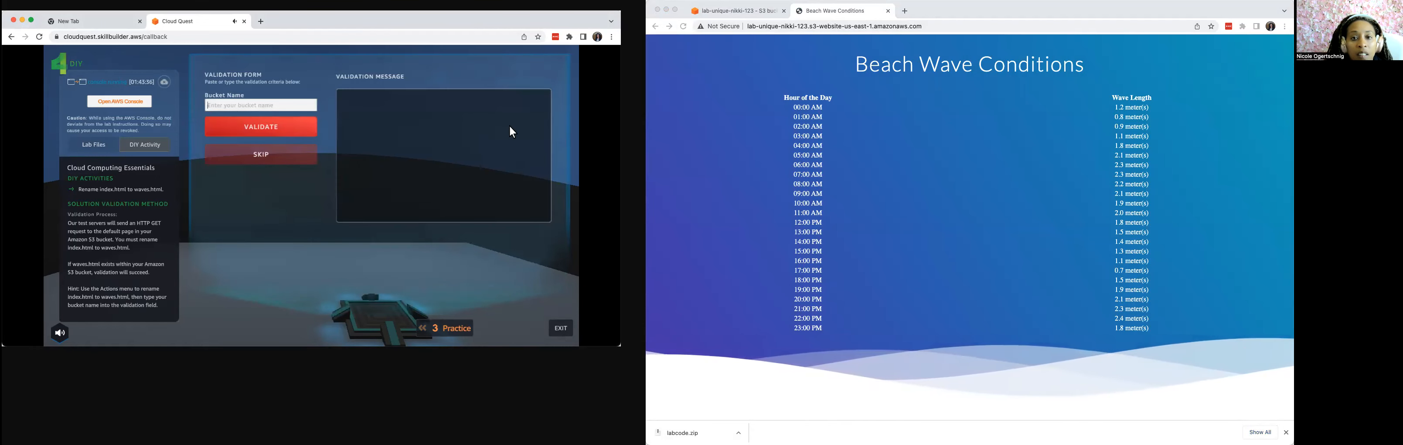
Step: Examine the bucket's permissions and bucket policy in the S3 console
click(735, 10)
scroll(723, 215, up, 5)
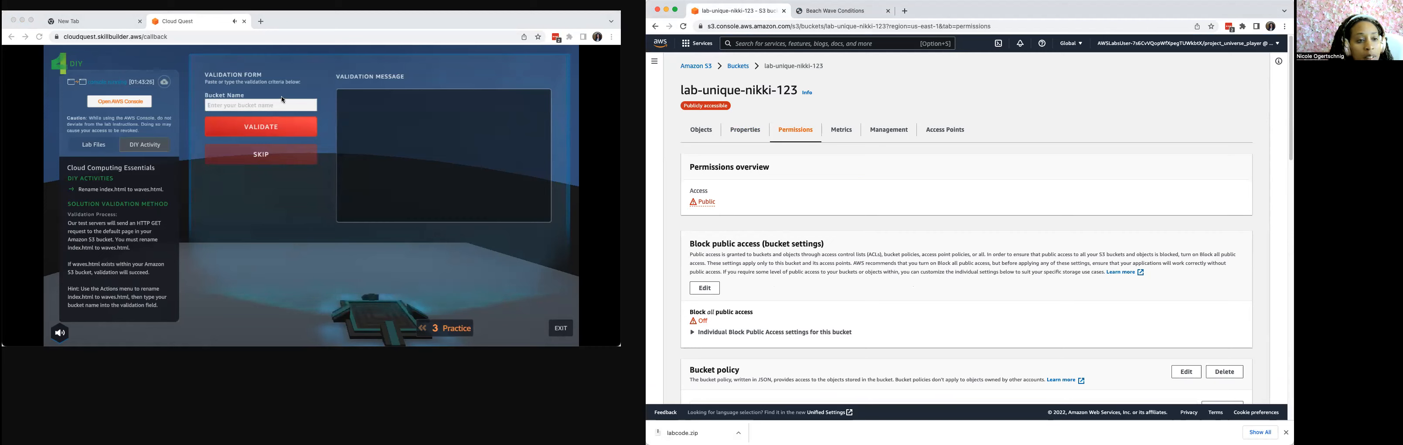
click(831, 11)
click(738, 11)
scroll(745, 148, down, 1)
scroll(744, 148, down, 1)
scroll(724, 158, down, 15)
scroll(724, 158, up, 8)
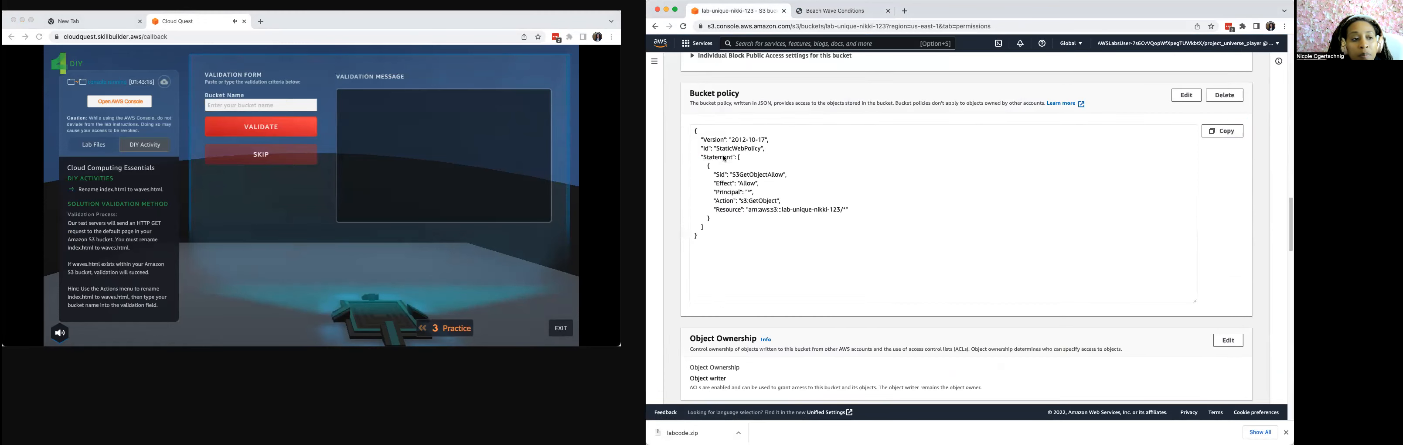
scroll(723, 157, up, 5)
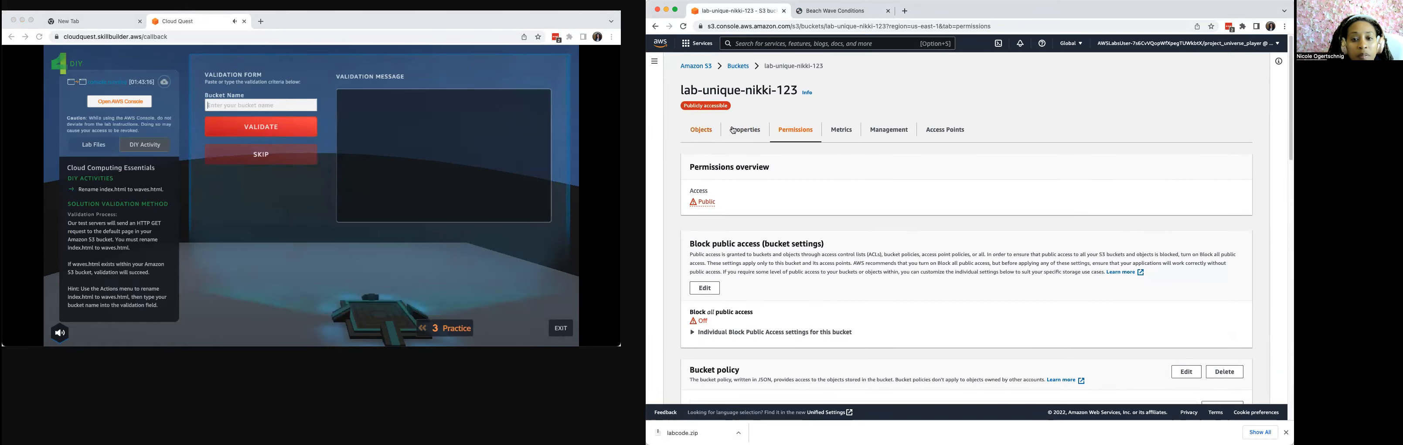
scroll(741, 139, down, 10)
scroll(751, 146, up, 10)
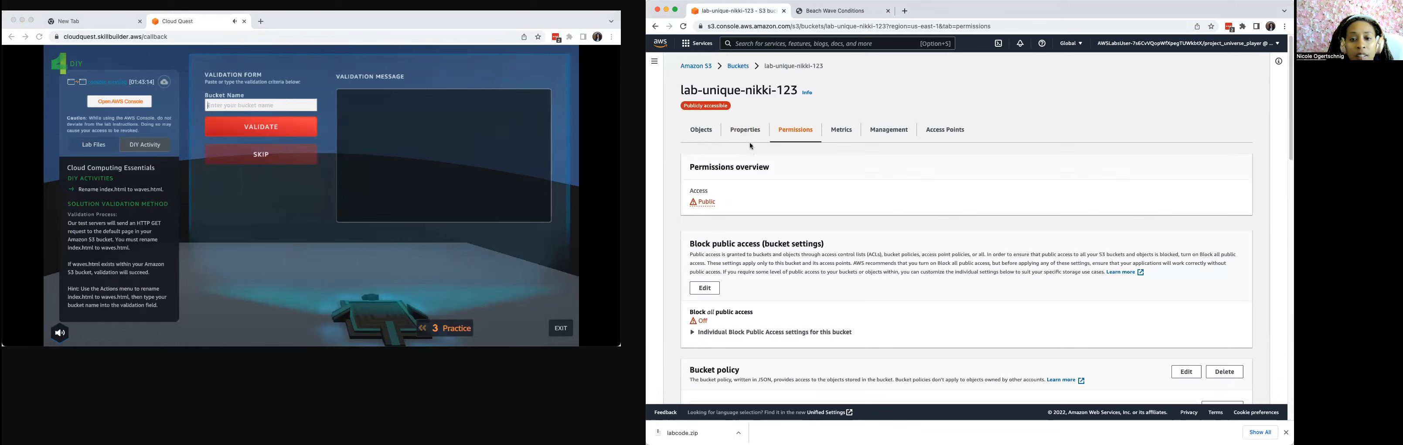
Step: Copy the bucket website endpoint from the static website hosting section of the bucket's properties
click(746, 132)
scroll(818, 250, down, 10)
scroll(818, 250, down, 10)
scroll(818, 250, up, 9)
scroll(818, 250, down, 9)
click(694, 363)
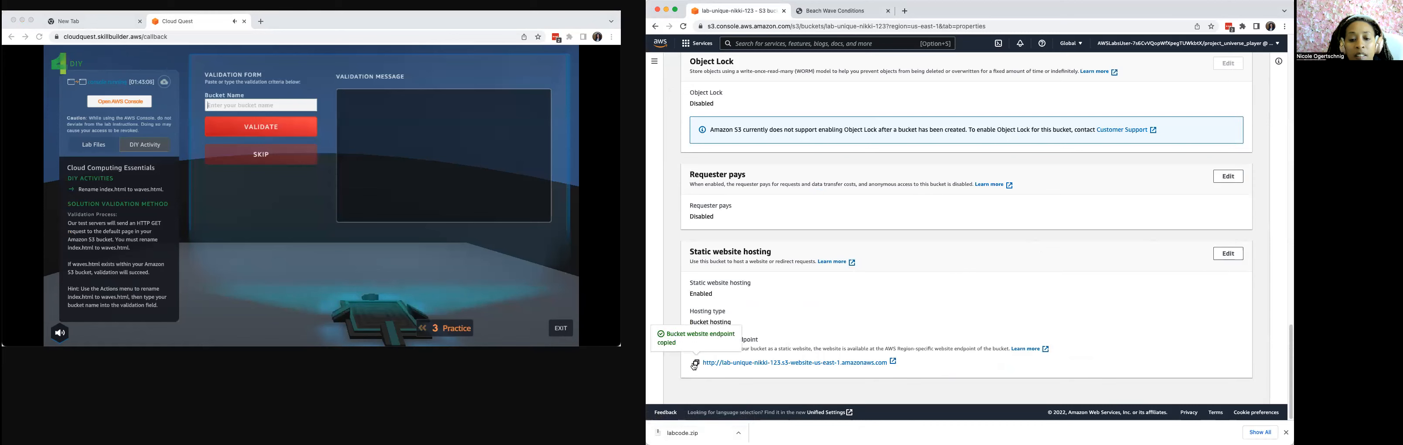
Step: Enter the bucket's full website endpoint, written with an uppercase S3, as the bucket name in the validation form and submit it
click(232, 107)
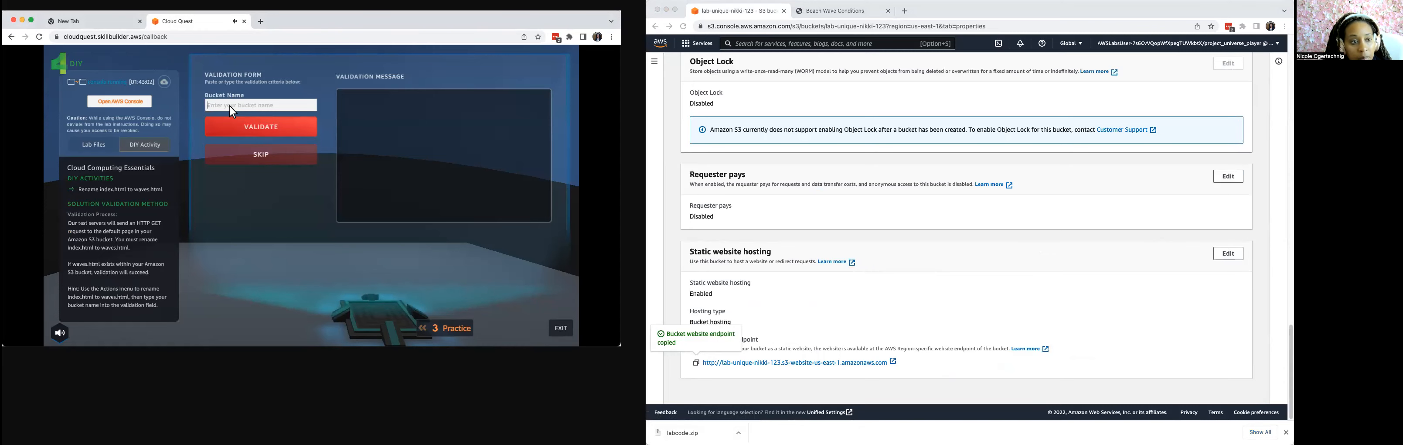
scroll(777, 225, up, 15)
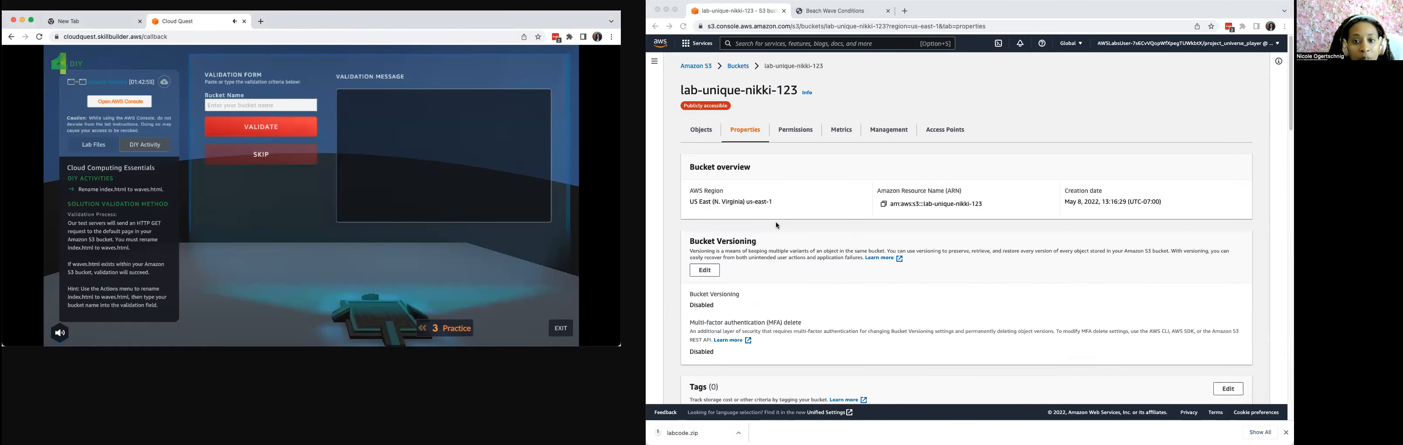
scroll(778, 225, down, 15)
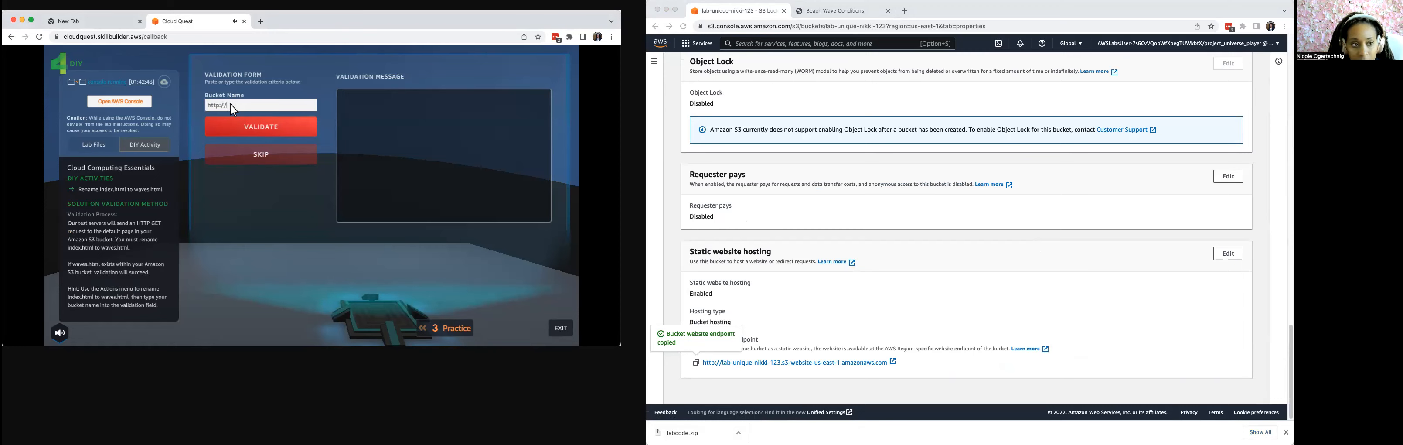
text(lab-unique-nikki-123.S3.)
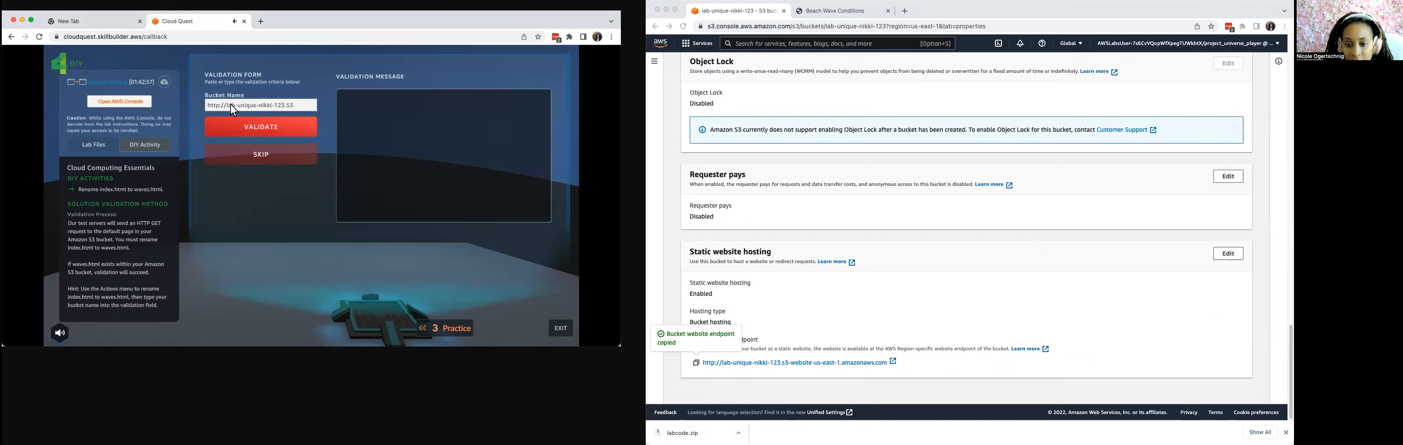
key(BackSpace)
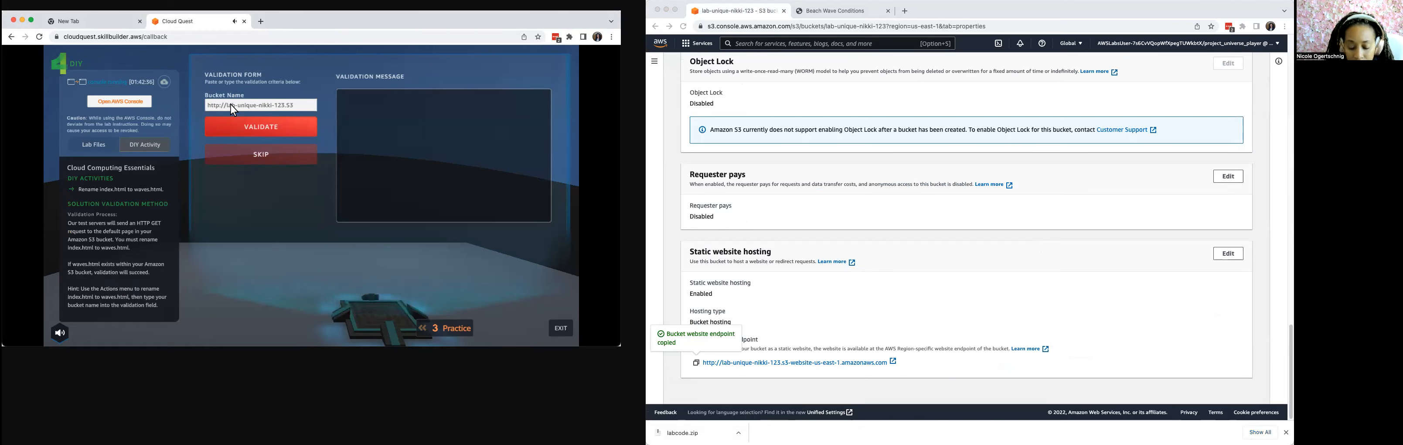
text(-webiste)
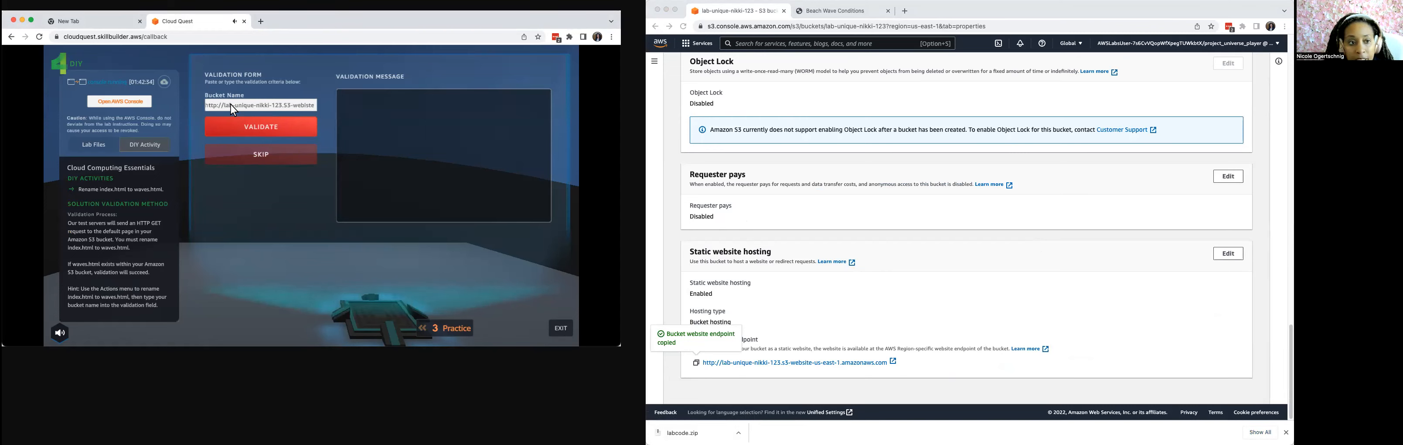
key(BackSpace)
key(BackSpace)
key(BackSpace)
text(te-)
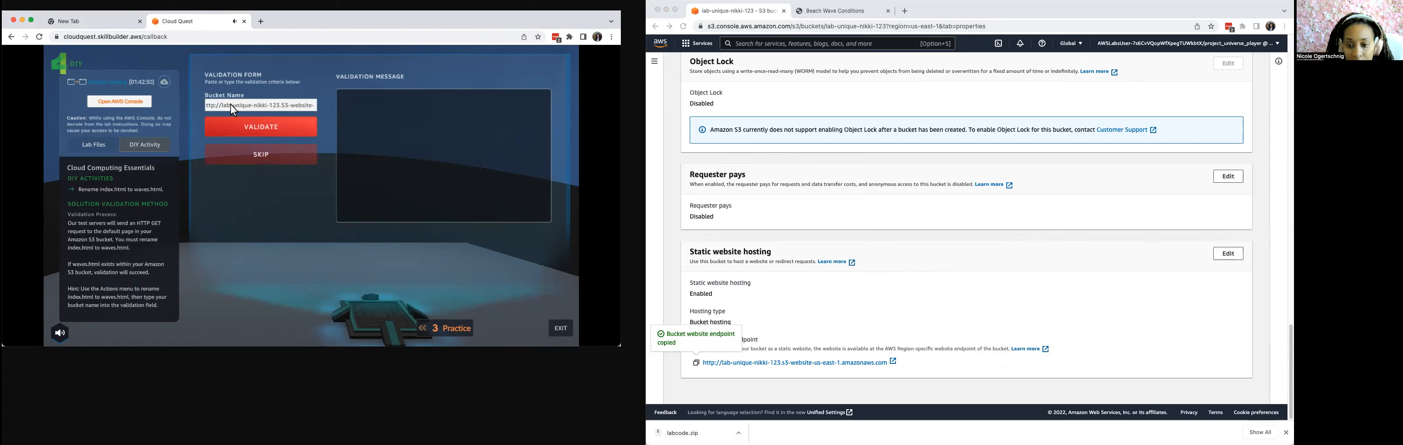
text(us-east)
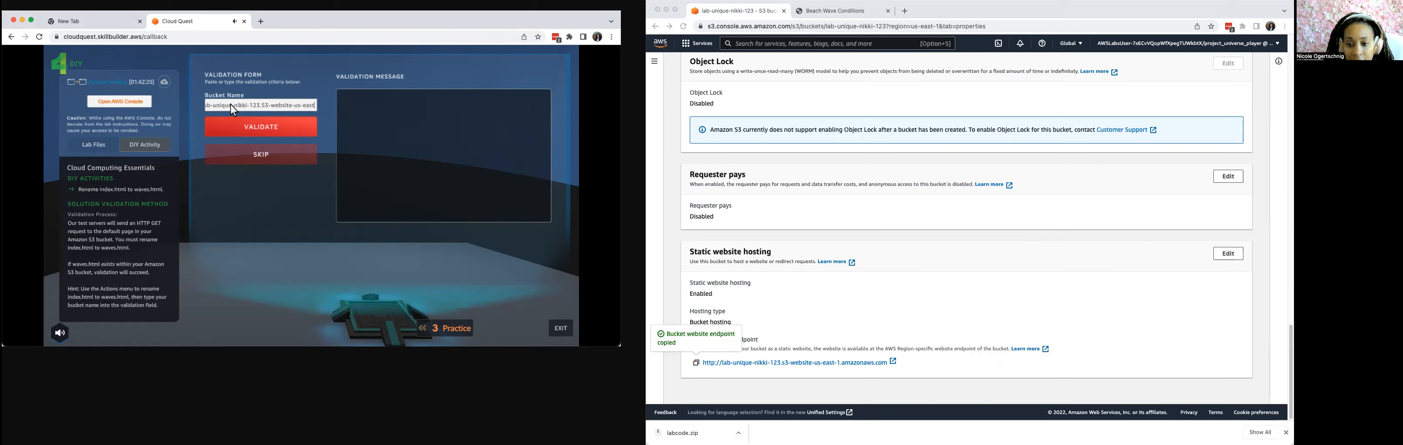
text(-1)
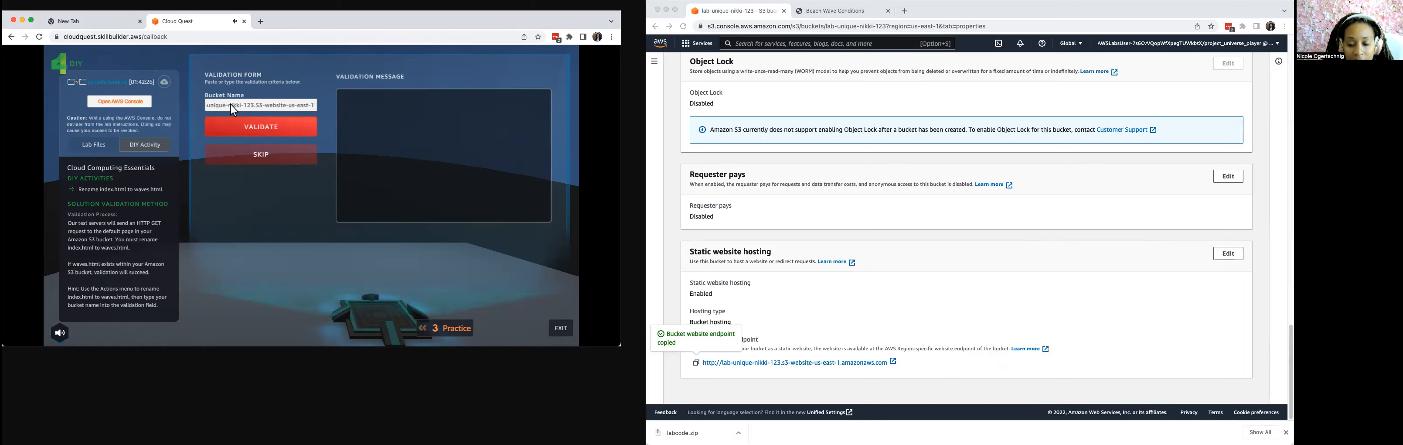
text(.amazonaws.com)
click(248, 122)
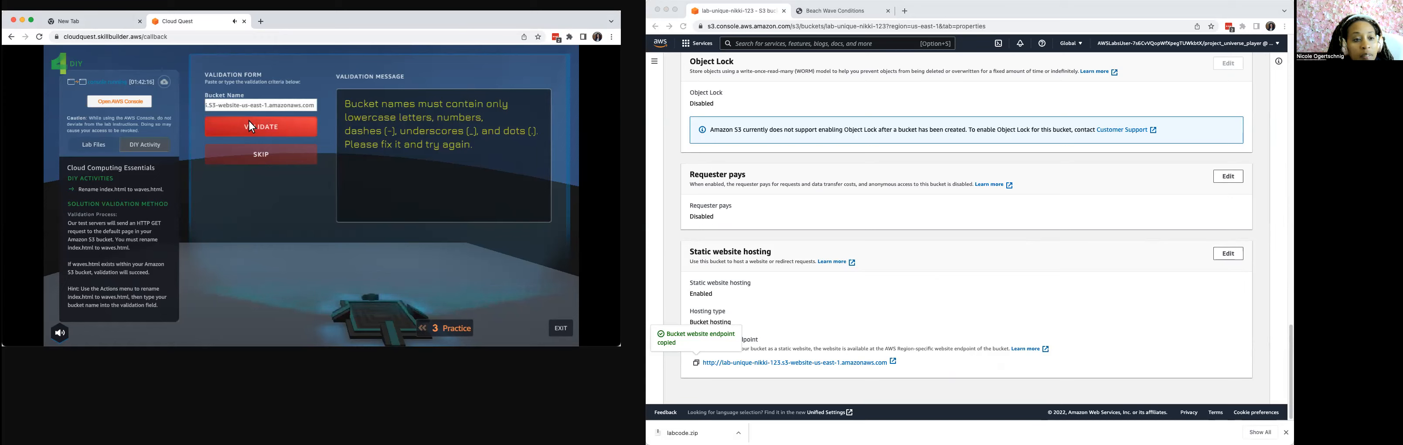
Step: Correct S3 to lowercase s3 in the entered endpoint and check the rest of the address through to its end
drag(277, 102, 217, 99)
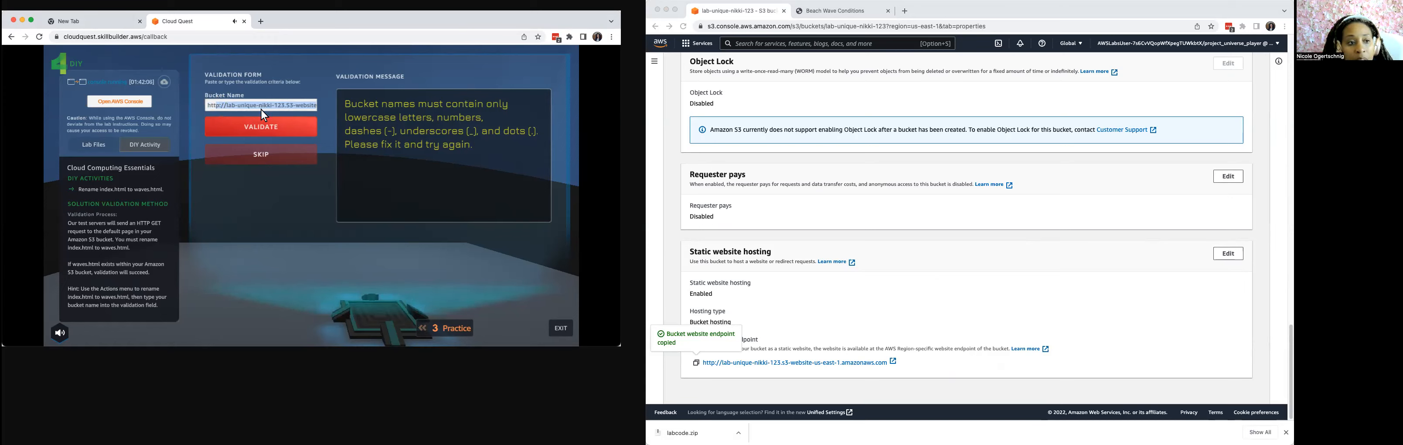
click(277, 106)
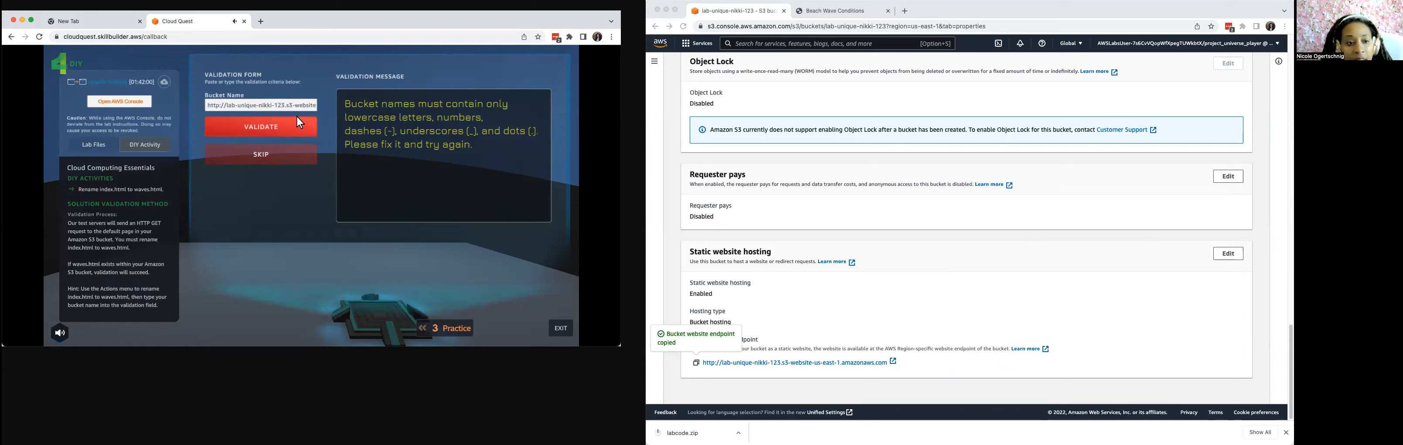
key(Right)
key(Right)
key(Right)
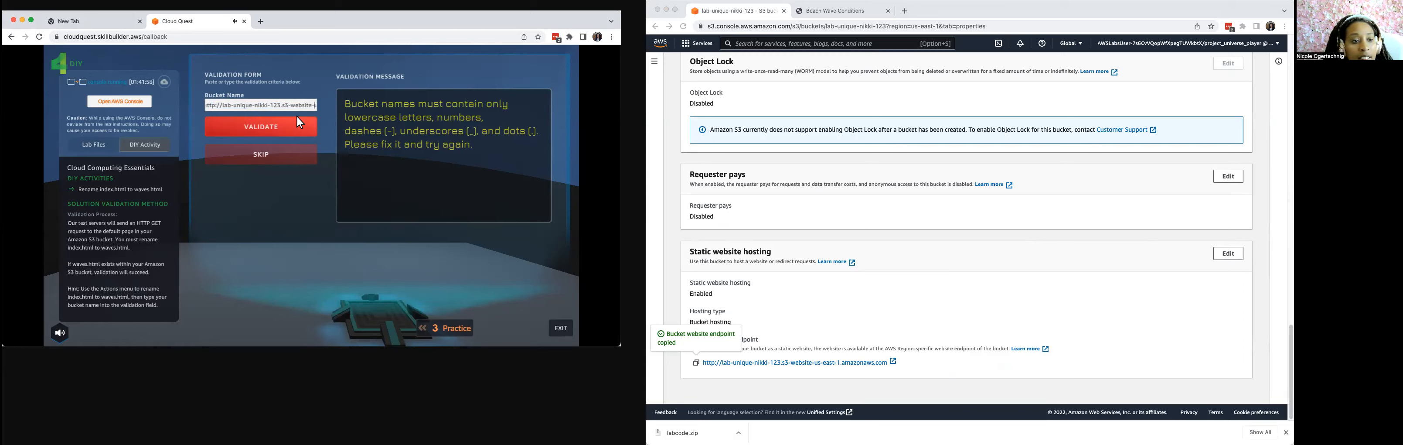
key(Right)
key(Right)
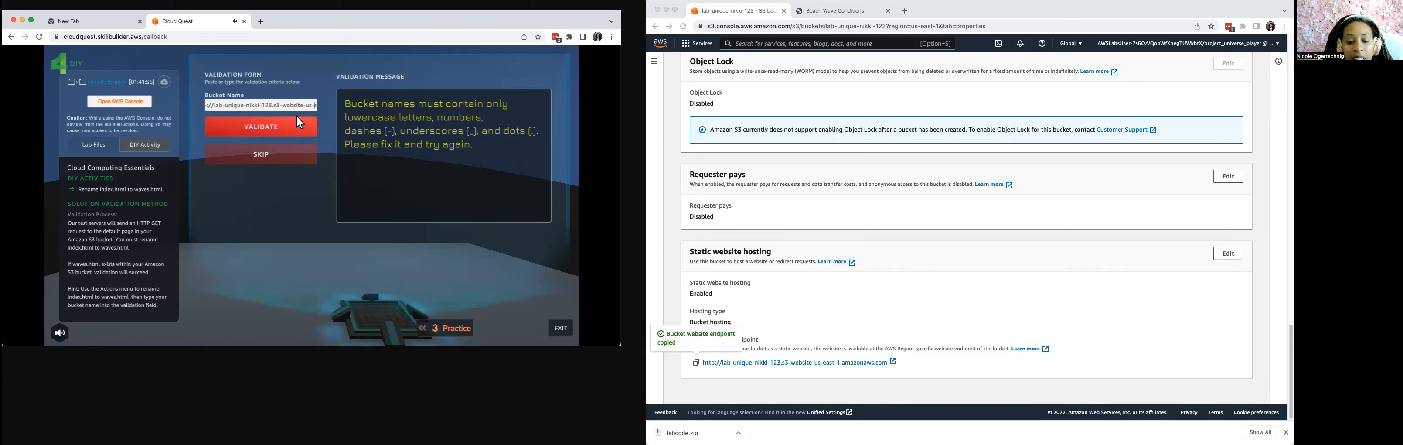
key(Right)
key(Right)
key(Right)
key(Right)
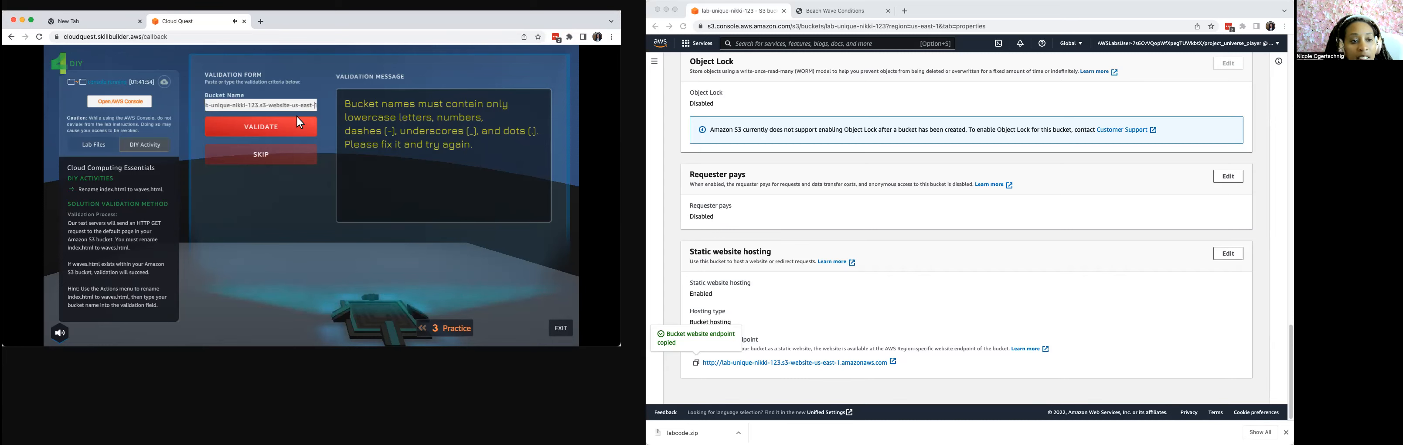
key(Right)
key(Right)
key(Right)
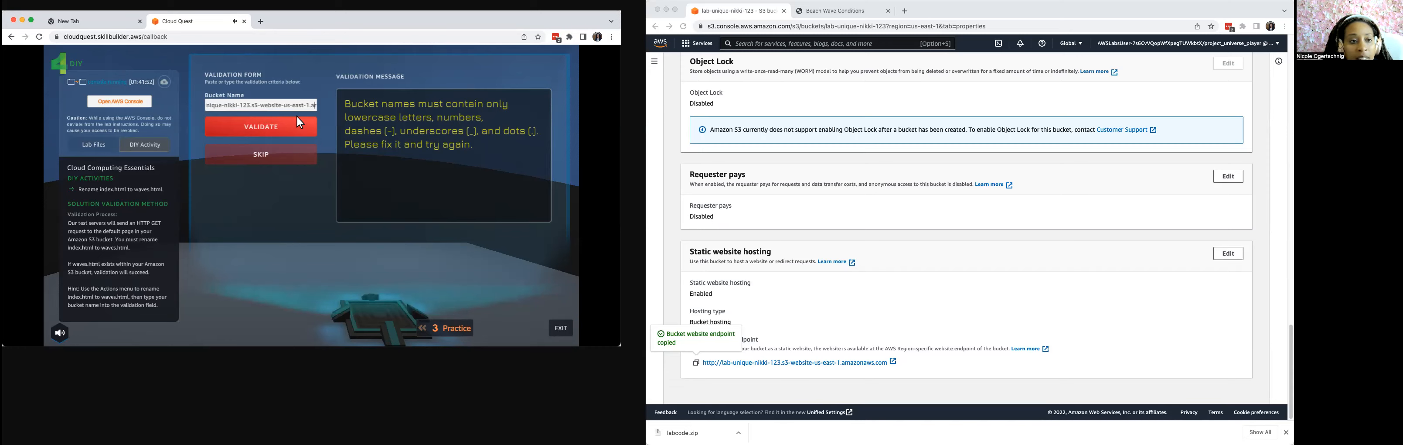
key(Right)
key(Right)
key(Right)
key(Right)
key(Right)
key(Right)
key(Right)
key(Right)
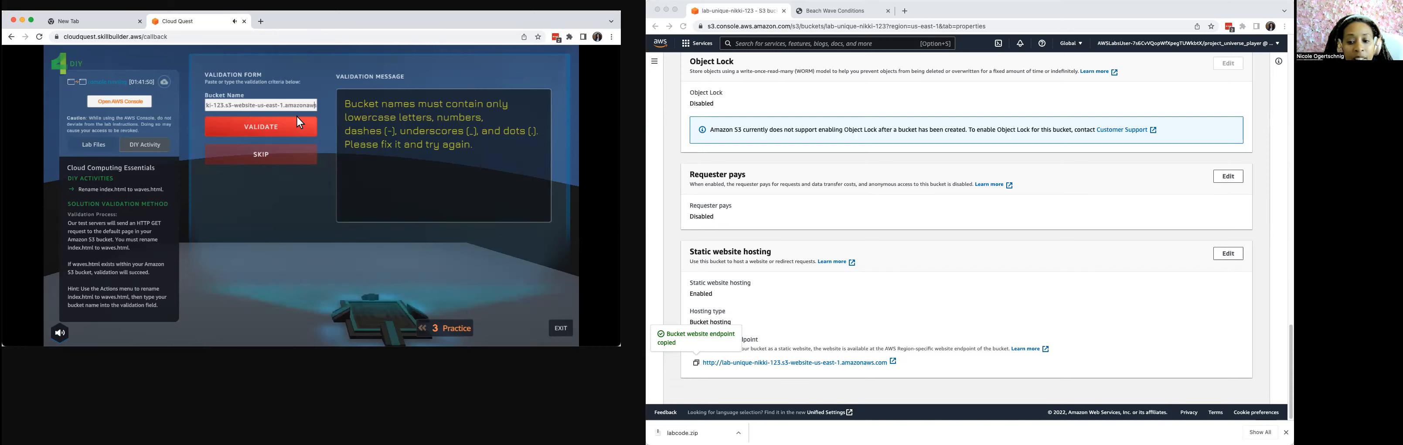
key(Right)
key(Right)
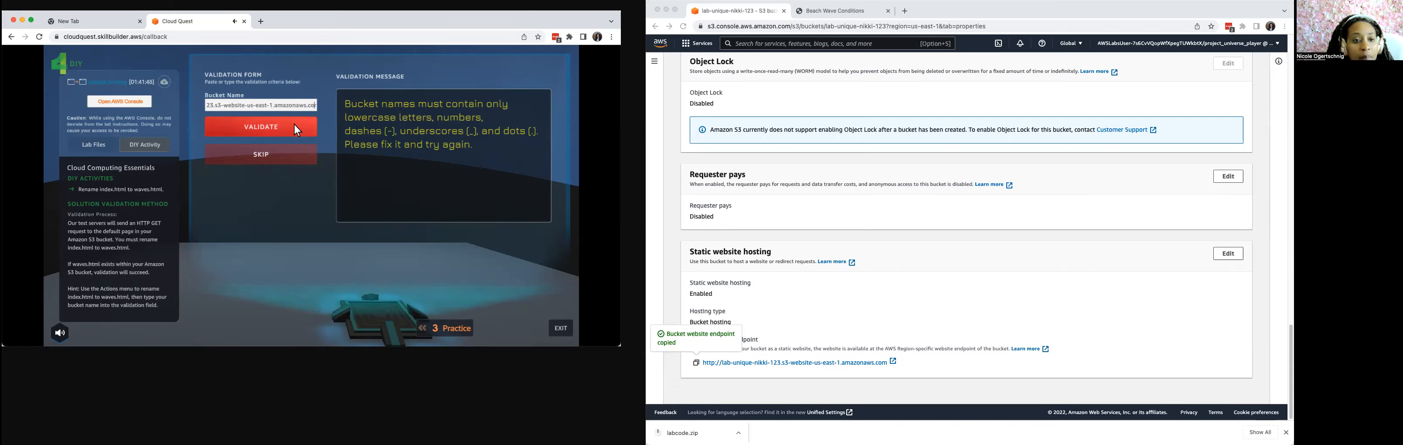
Step: Validate the corrected endpoint and exit the Solution Center to return to the city
click(293, 123)
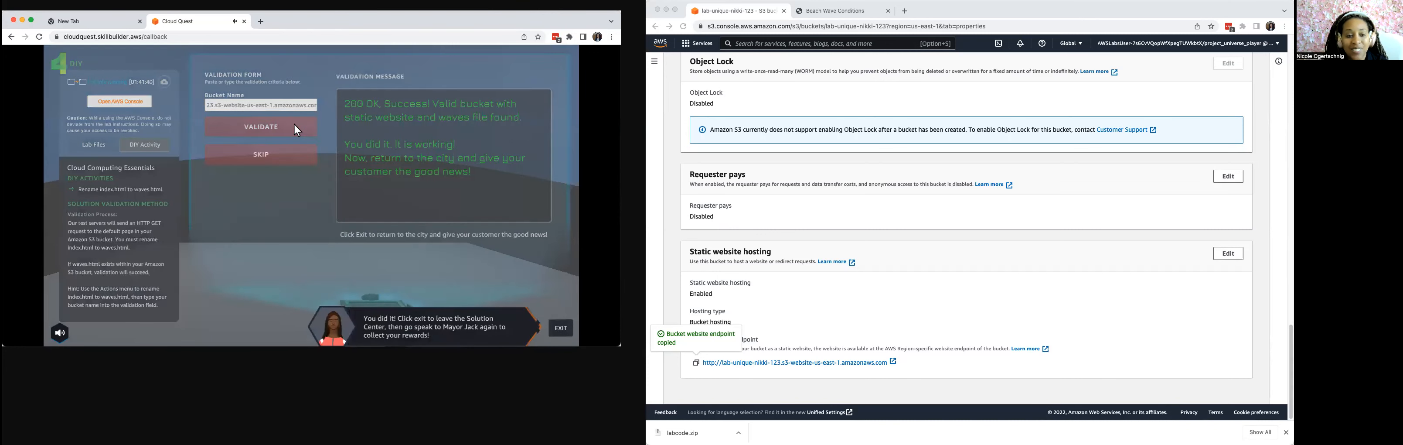
click(561, 327)
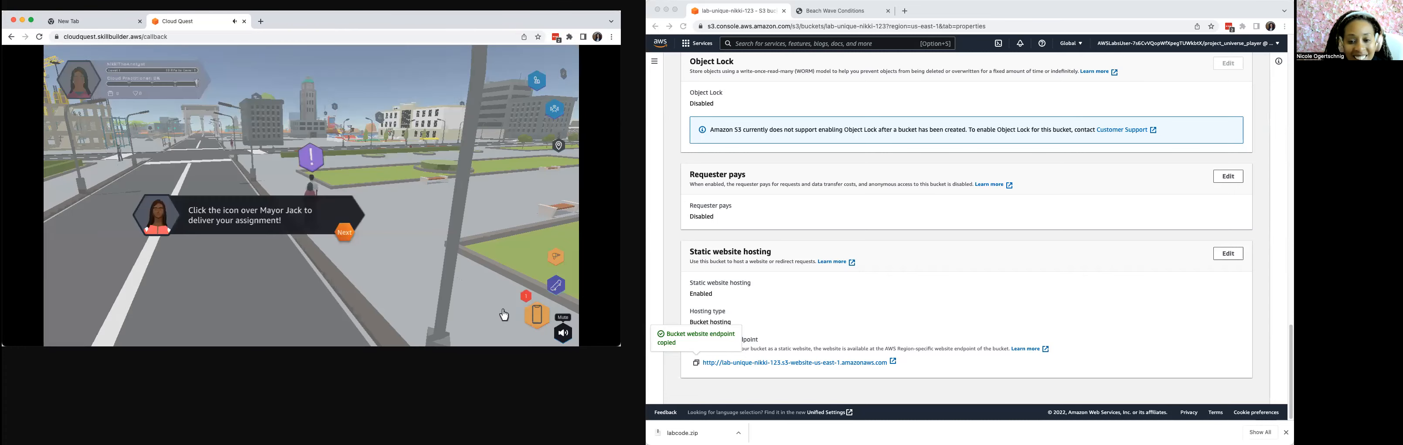